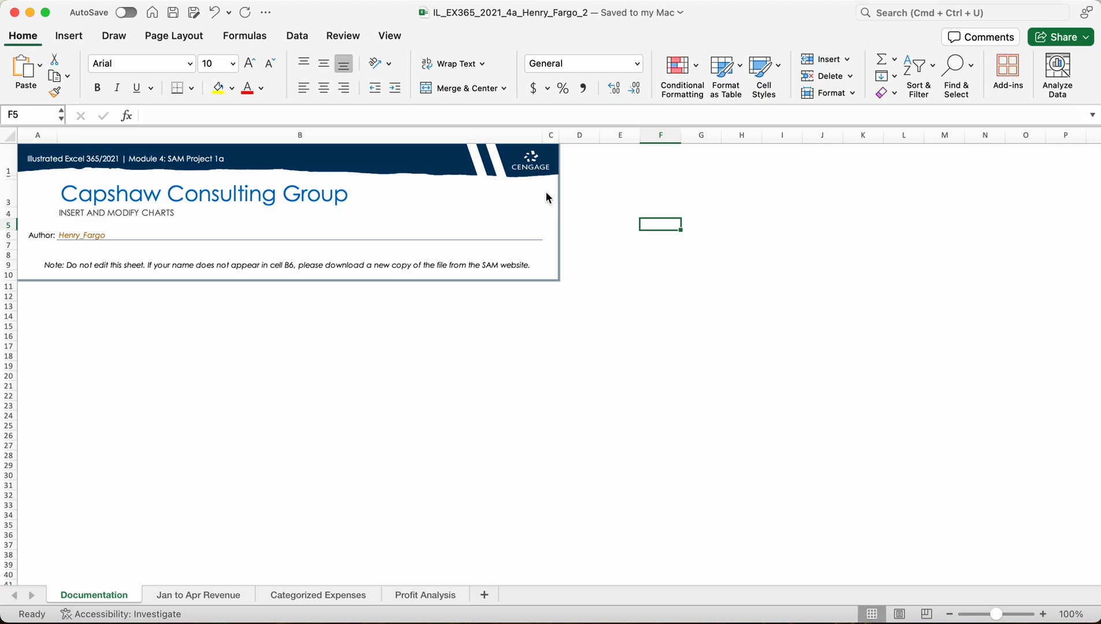
left_click(565, 17)
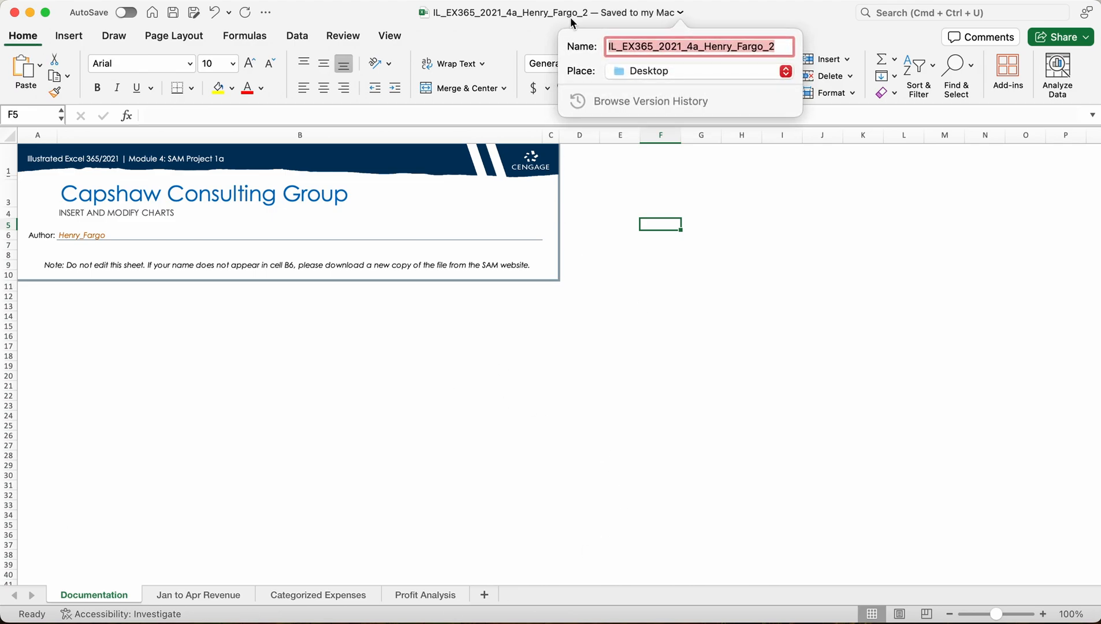
left_click(773, 46)
key("BackSpace")
type("1")
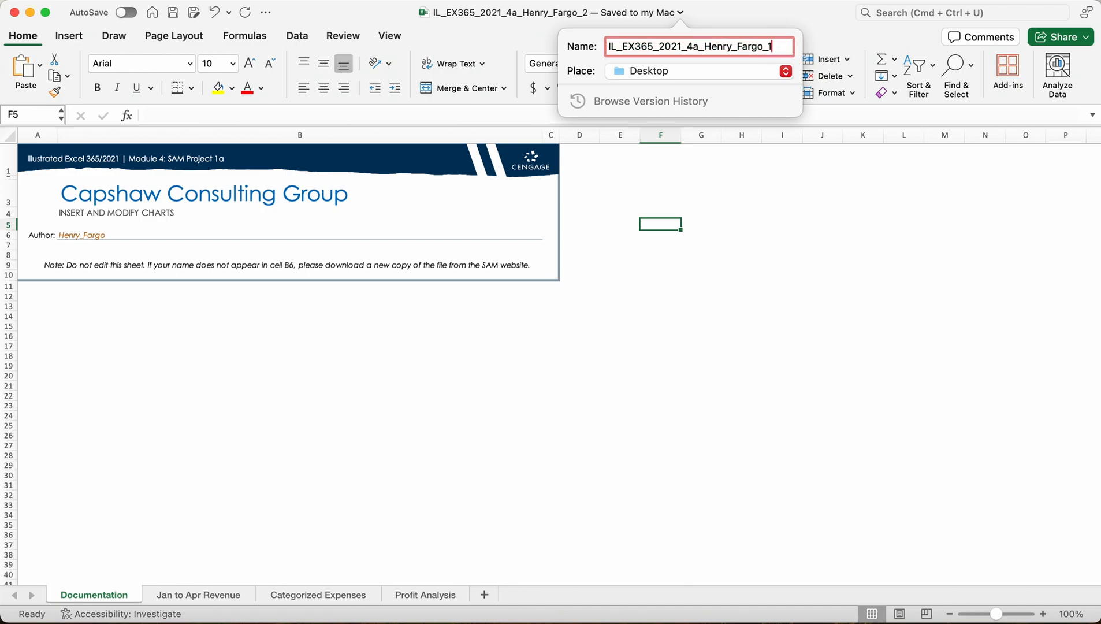
key("BackSpace")
type("2")
left_click(767, 244)
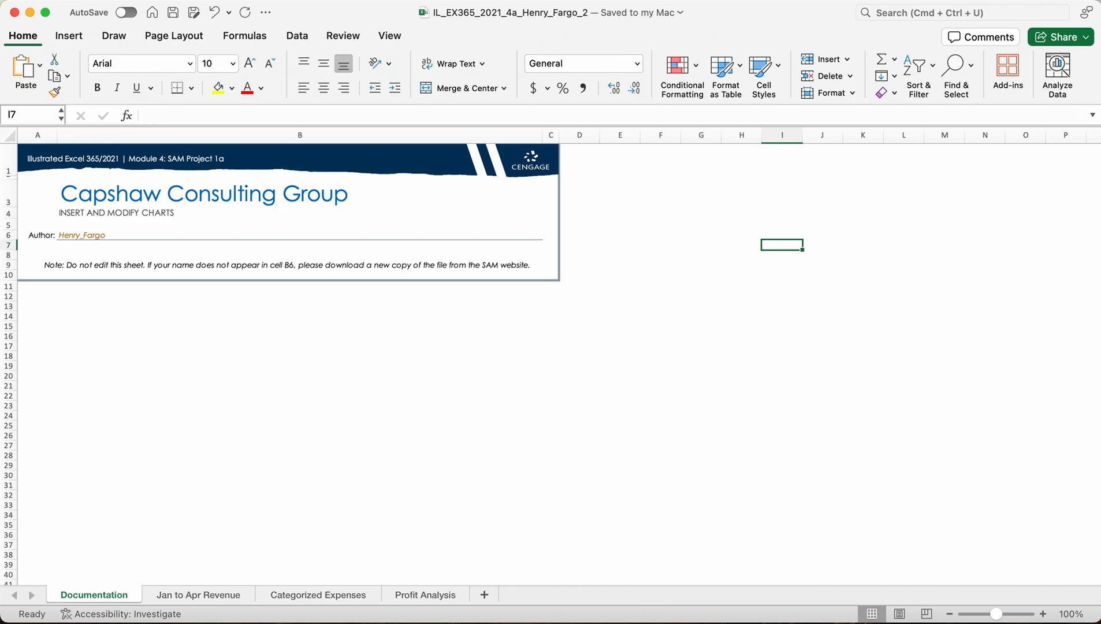
On the Jan to Apr Revenue sheet, give the chart title a solid border in Blue, Accent 6.
left_click(195, 594)
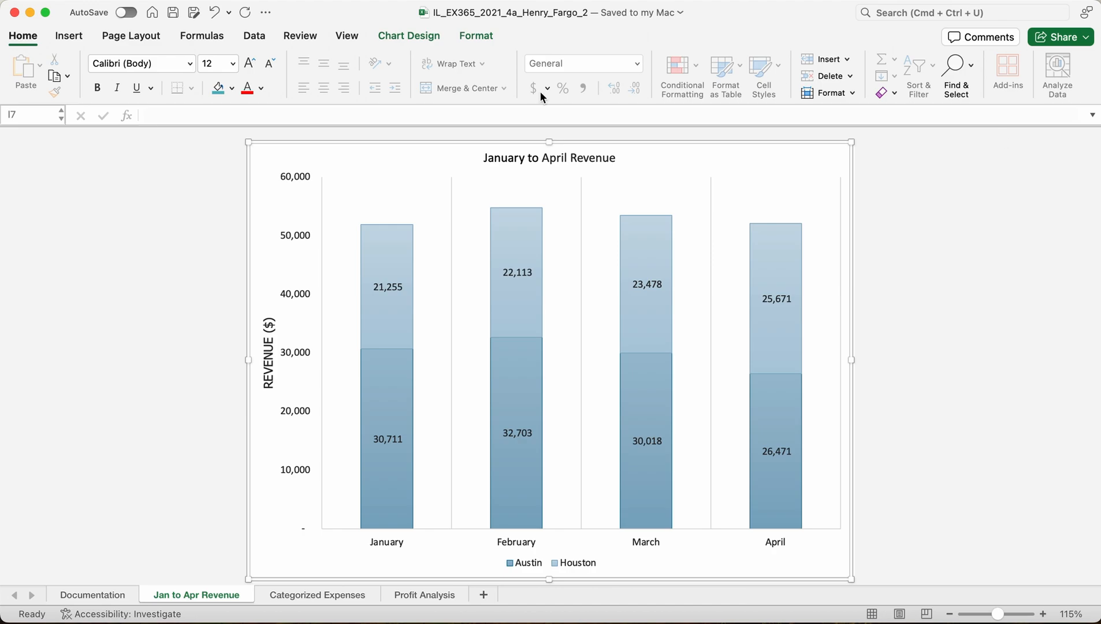
left_click(528, 163)
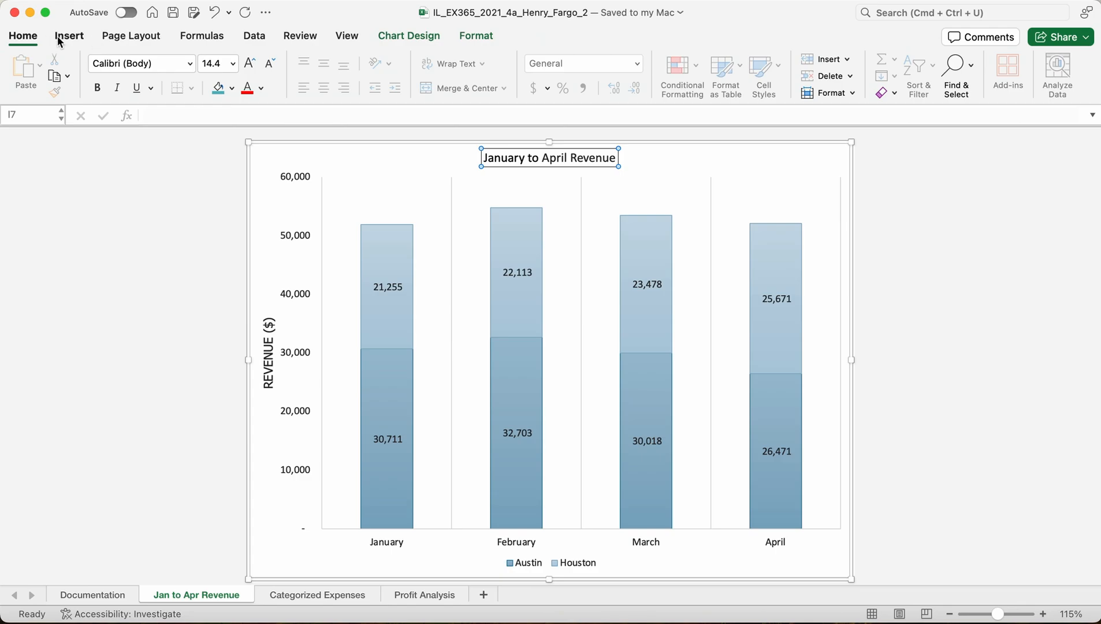
left_click(407, 36)
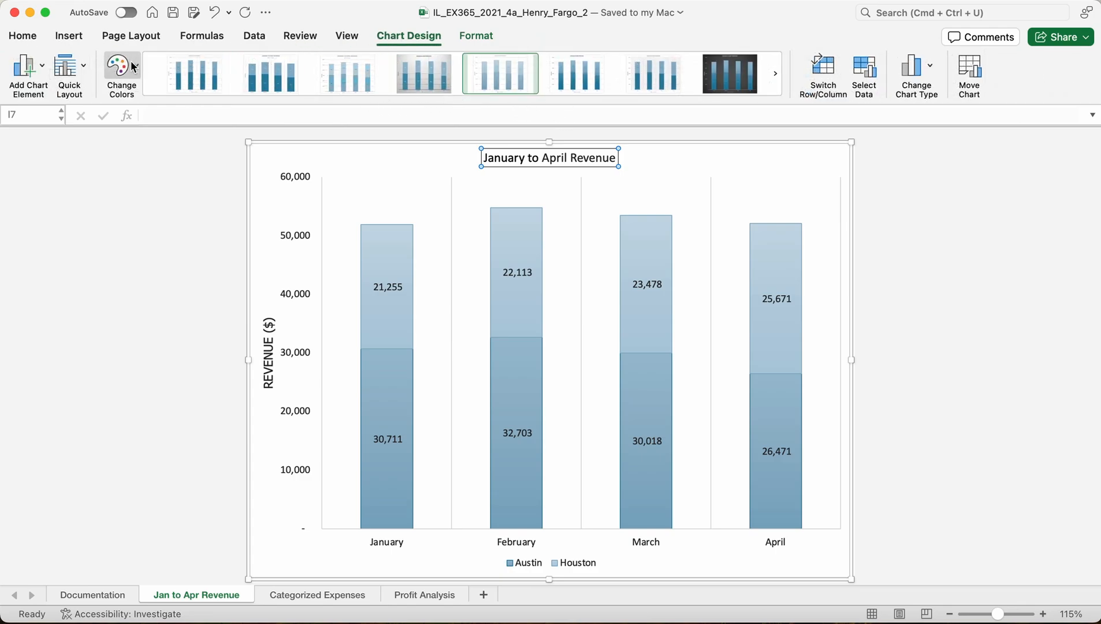
left_click(476, 37)
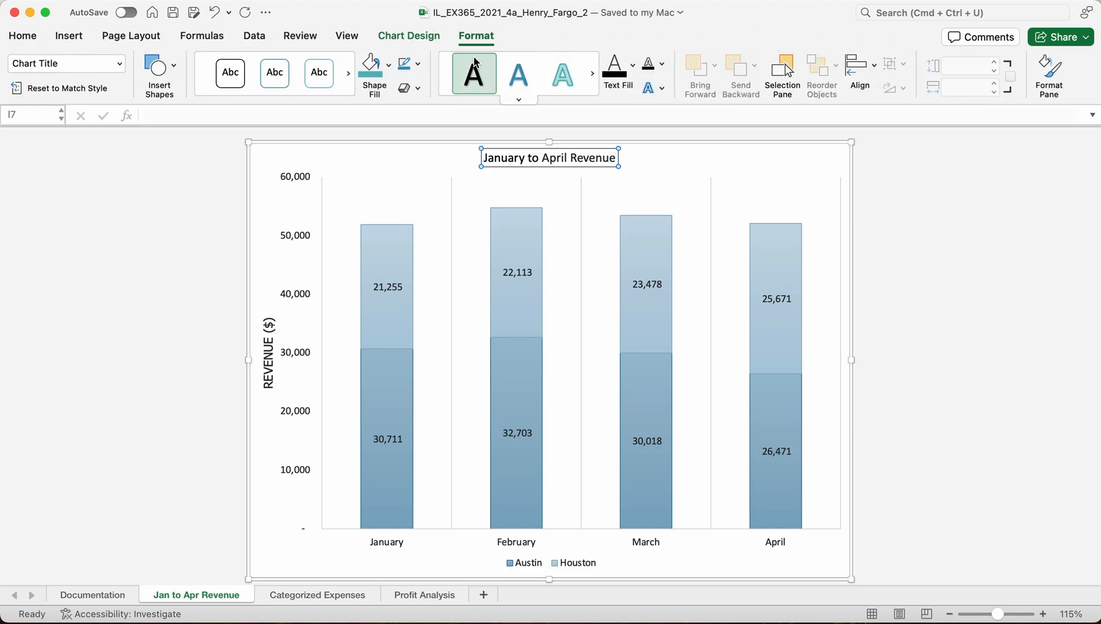
left_click(1053, 92)
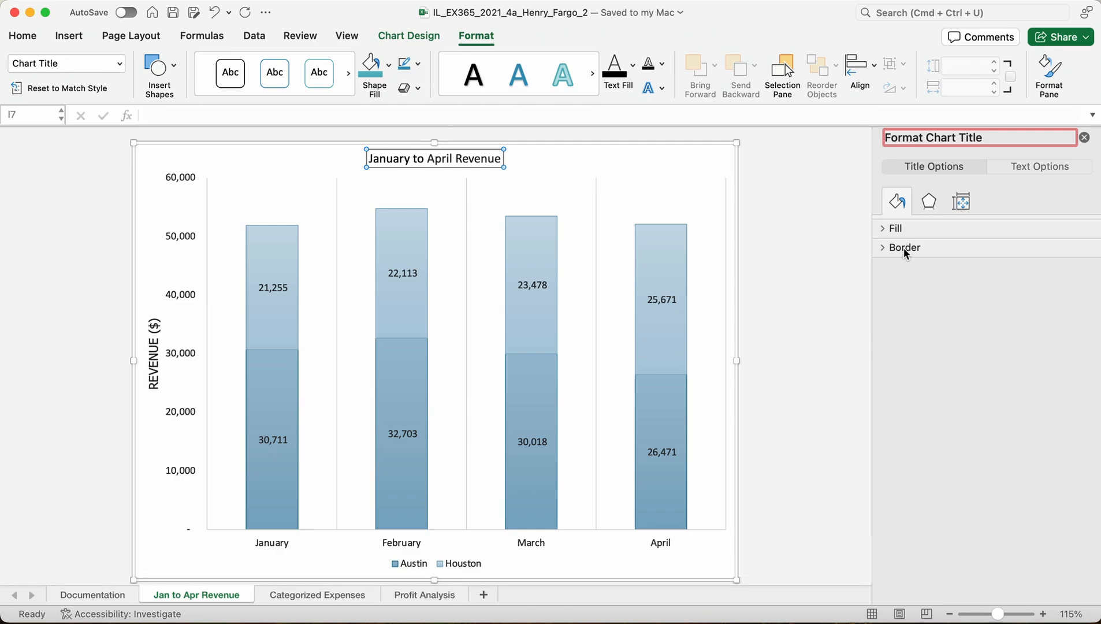
left_click(881, 248)
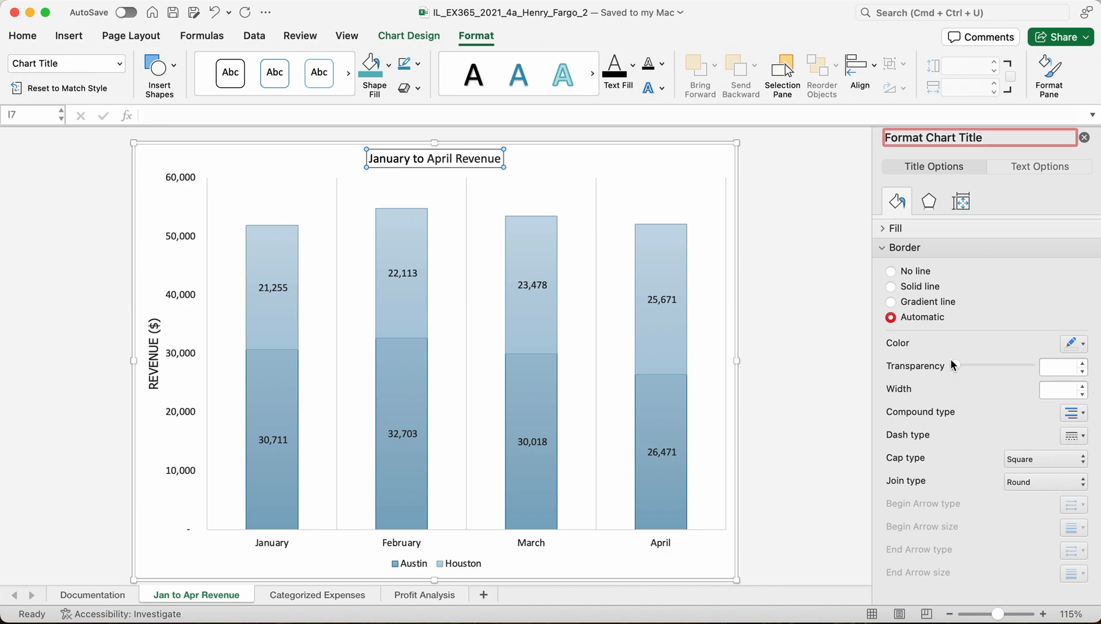
left_click(1084, 346)
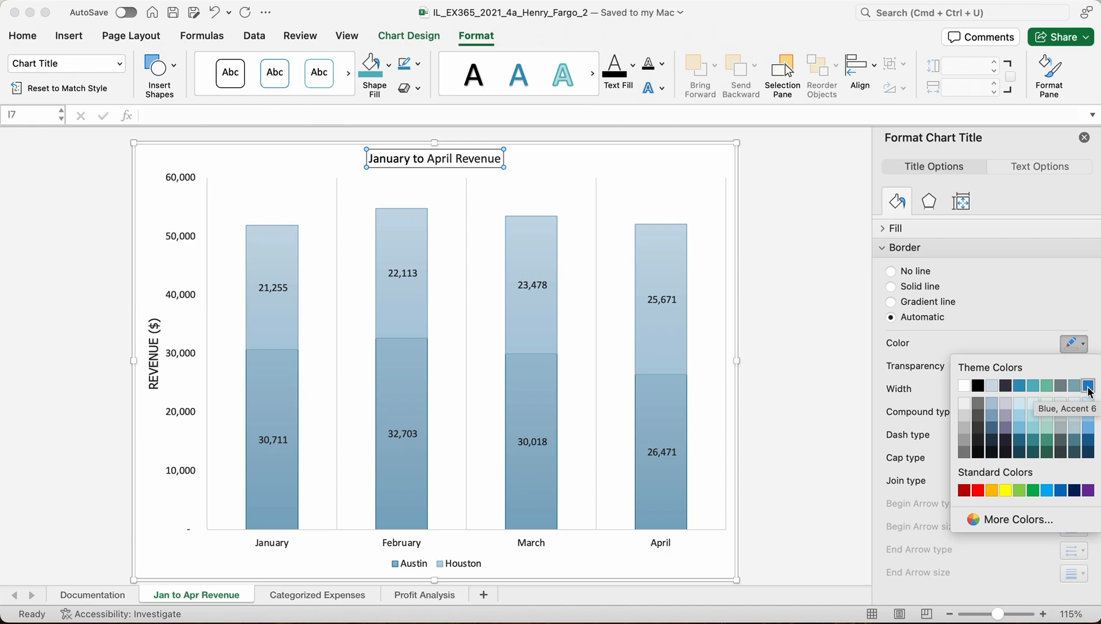
left_click(1088, 385)
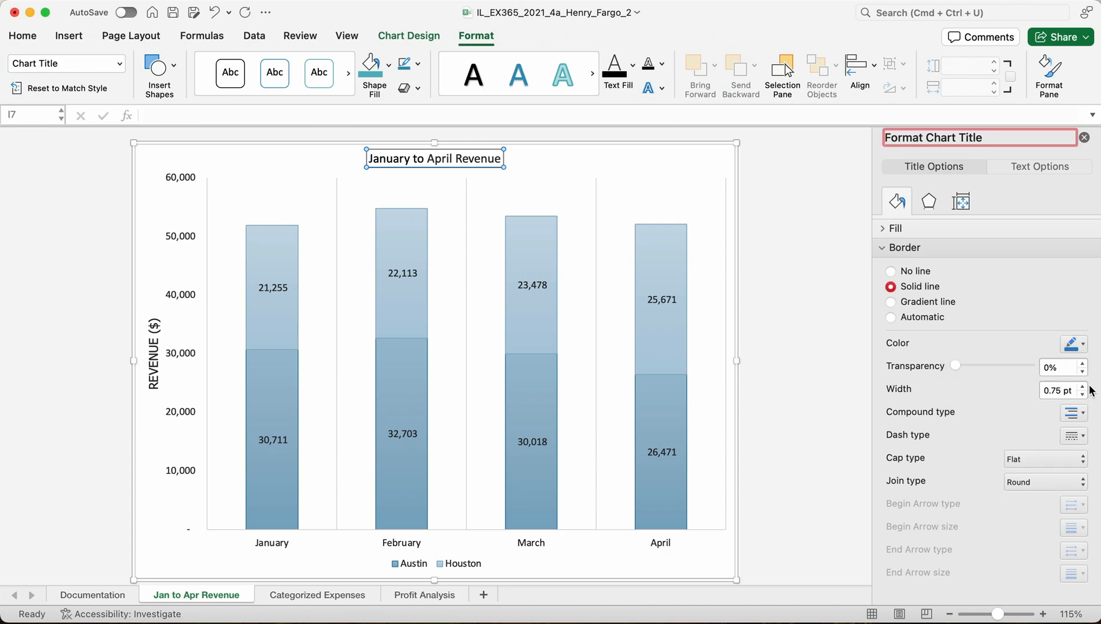
left_click(797, 294)
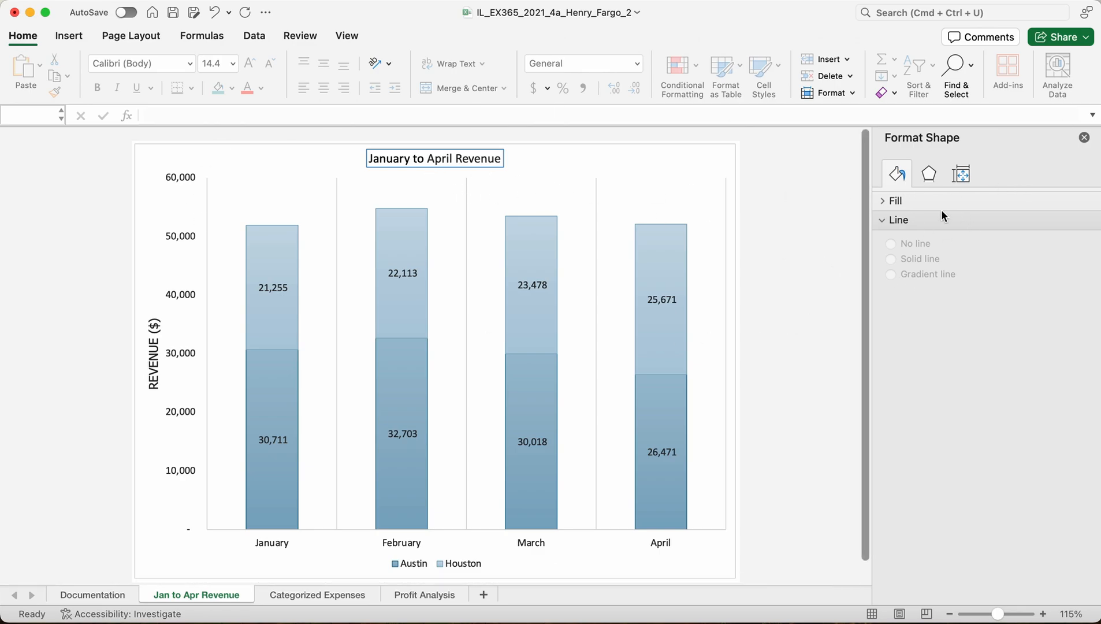
Apply the Offset: Center outer shadow preset to the chart title and close the formatting pane.
left_click(885, 202)
left_click(960, 176)
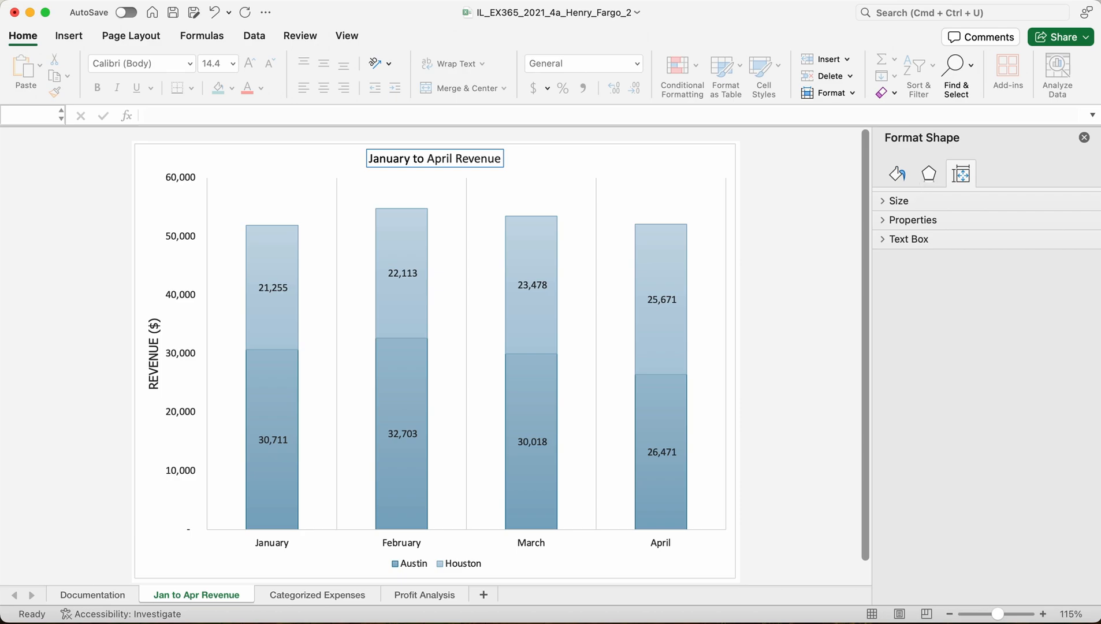
left_click(928, 174)
left_click(882, 202)
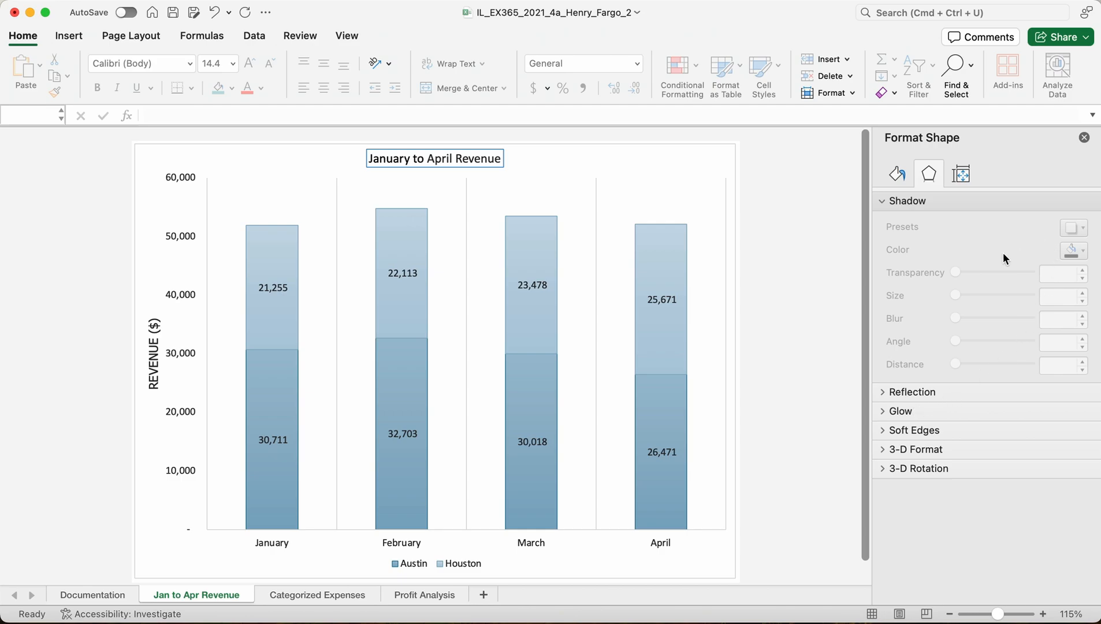
left_click(462, 162)
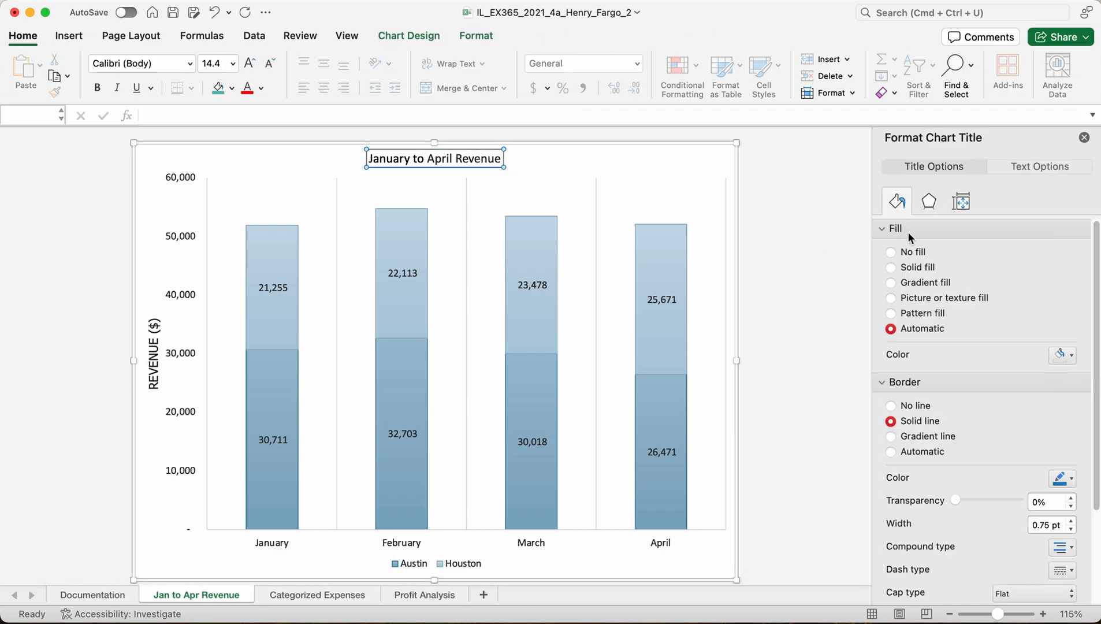
left_click(959, 203)
left_click(928, 201)
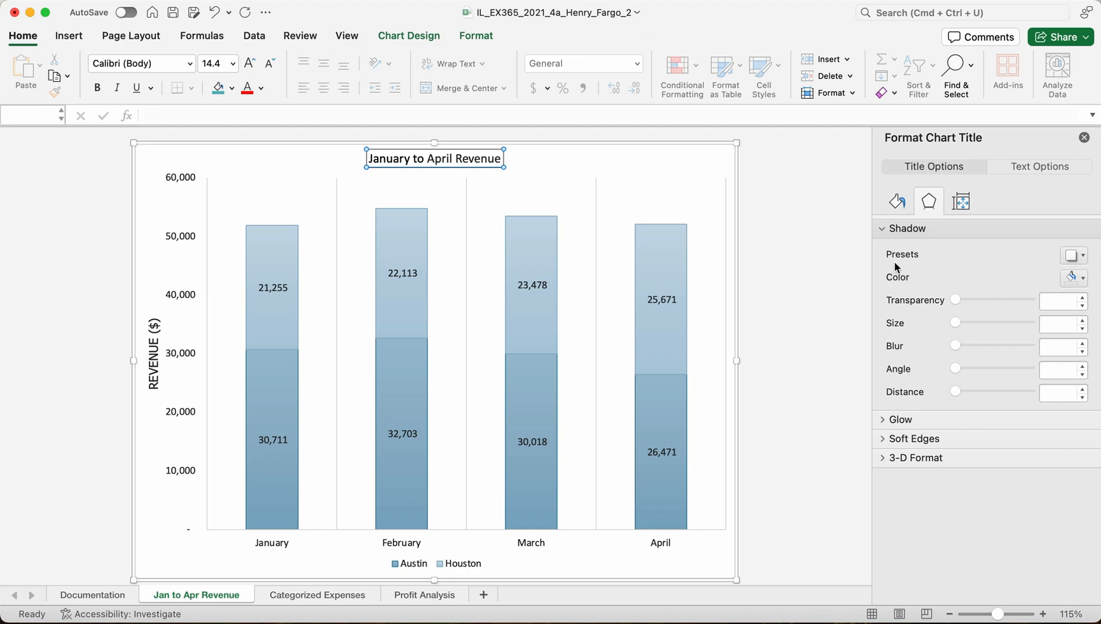
left_click(1083, 256)
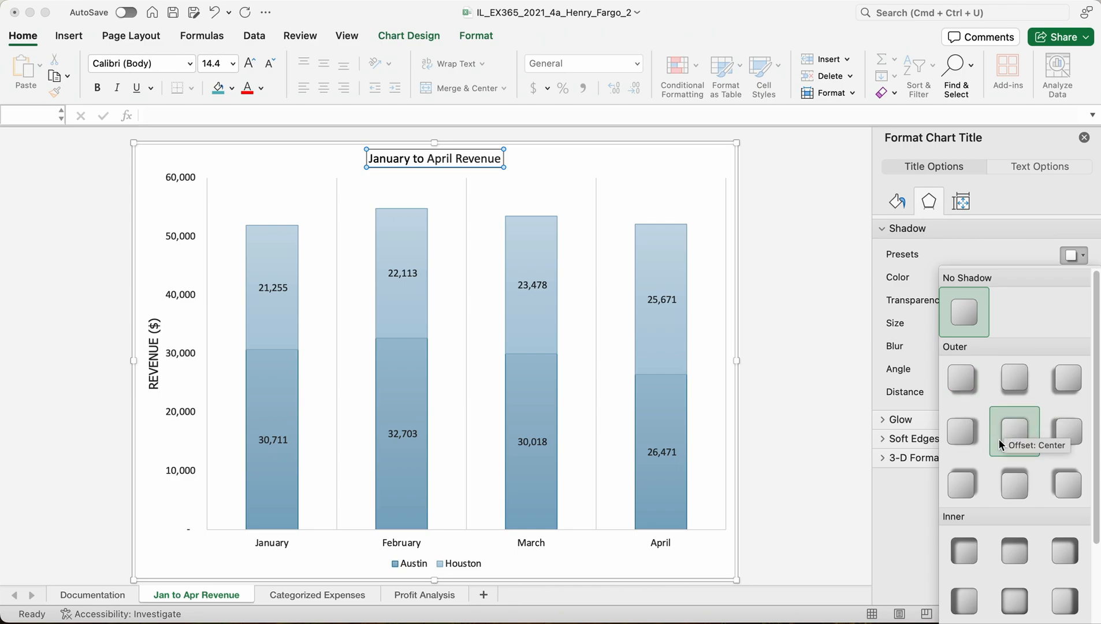
left_click(1013, 428)
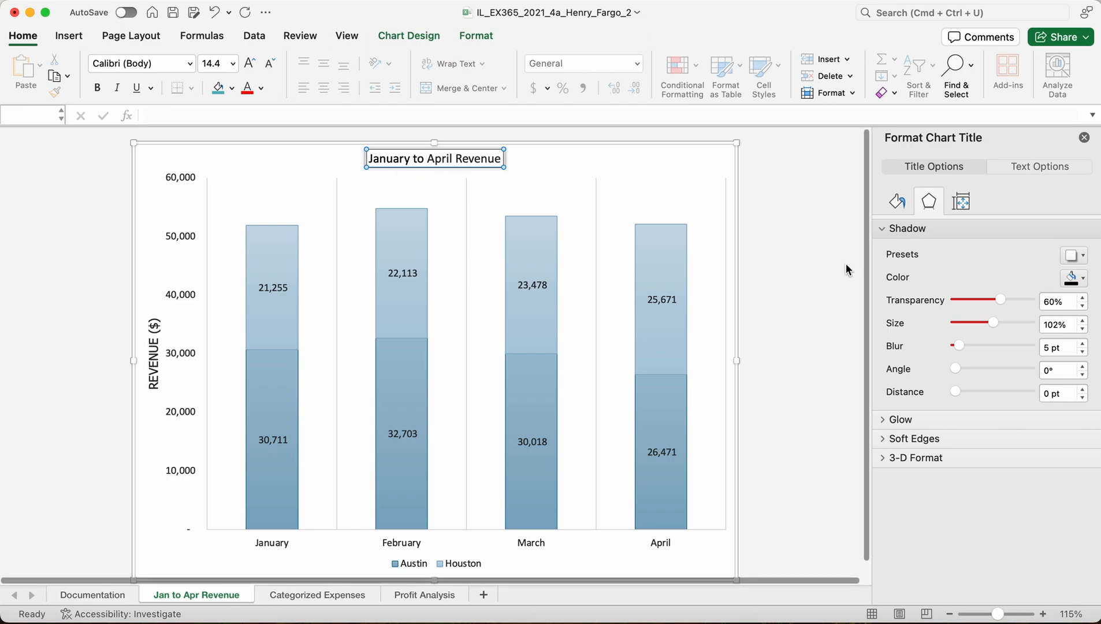
left_click(859, 252)
left_click(1084, 137)
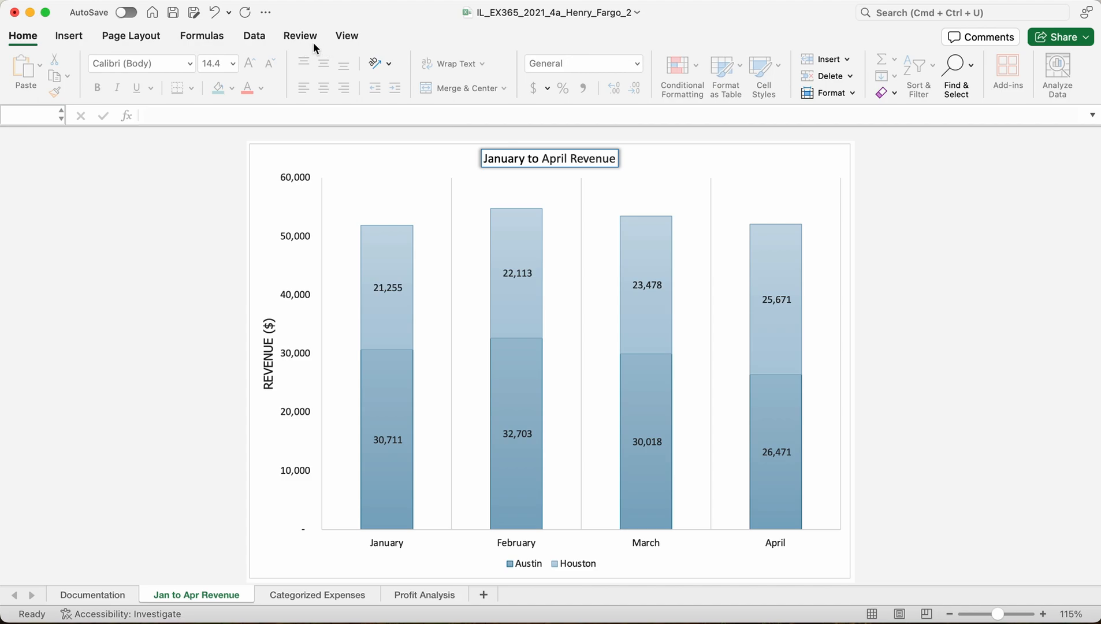
Remove the revenue chart's primary vertical axis title and add it back with its placeholder text.
left_click(559, 302)
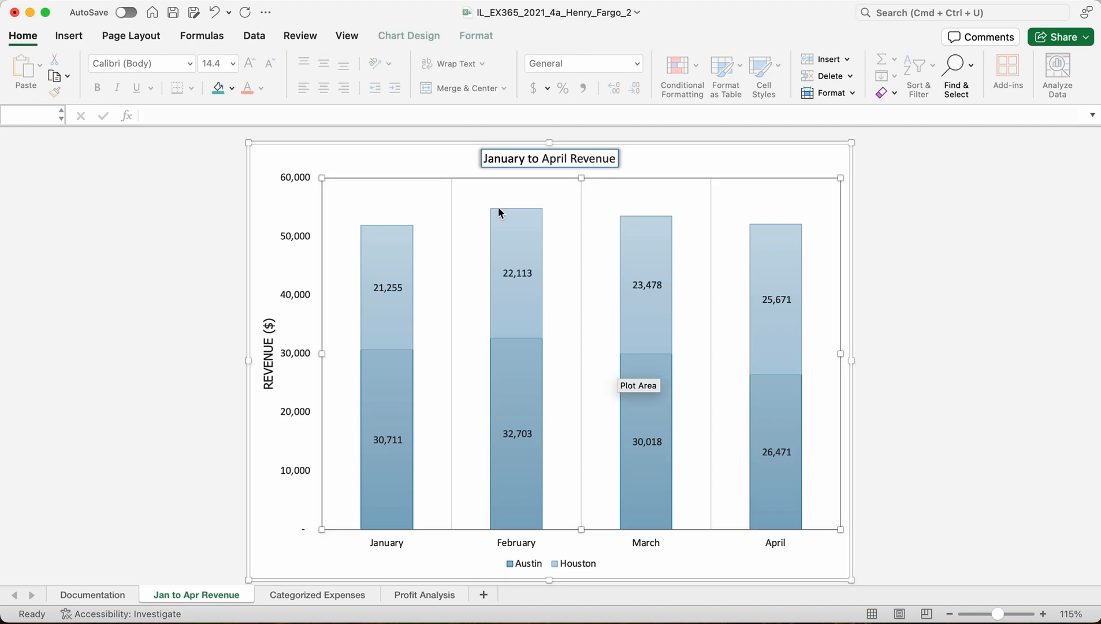
left_click(462, 35)
left_click(412, 37)
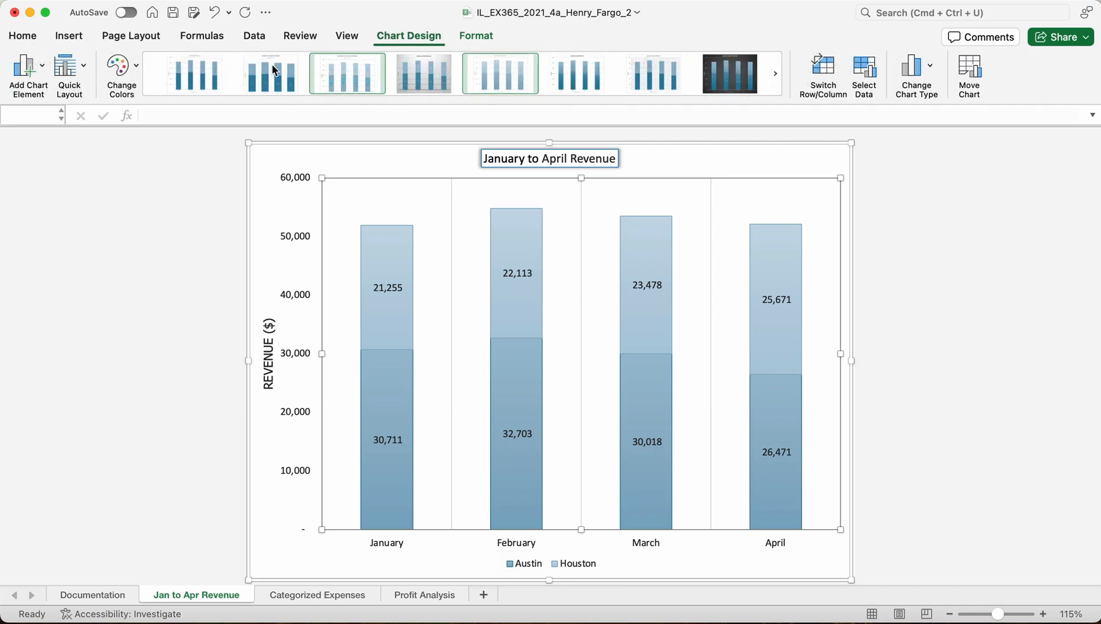
left_click(44, 67)
mouse_move(44, 113)
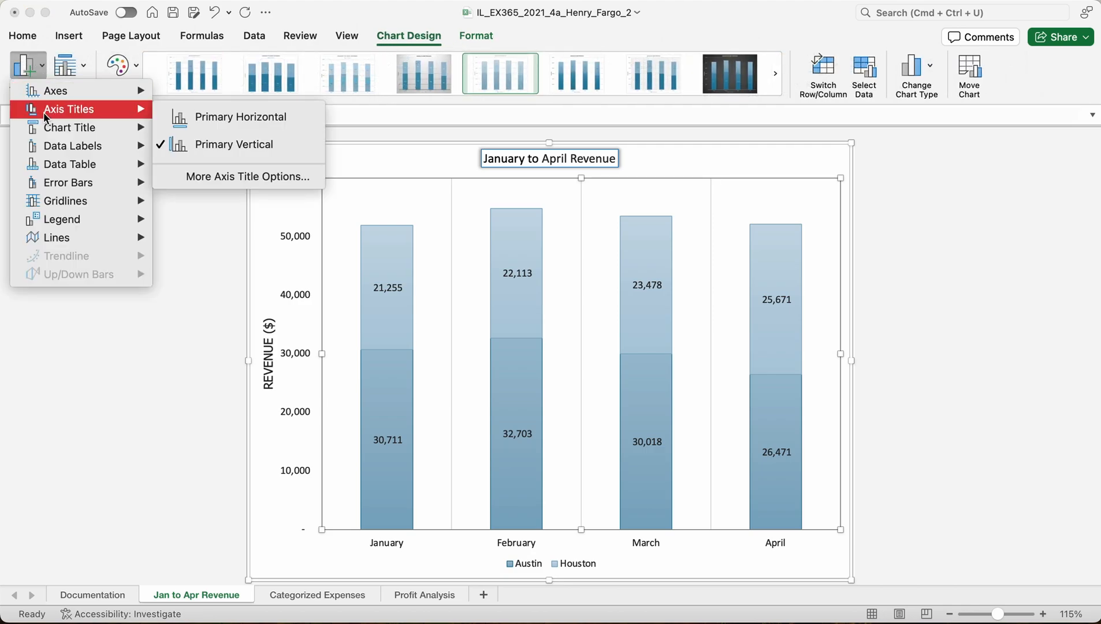
mouse_move(63, 132)
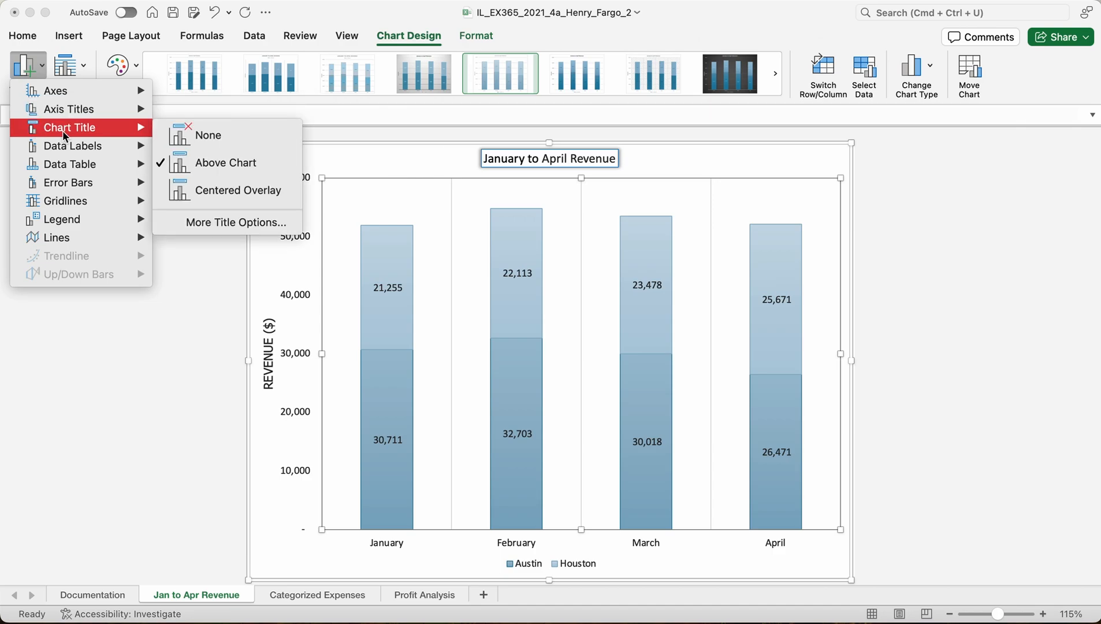
mouse_move(95, 97)
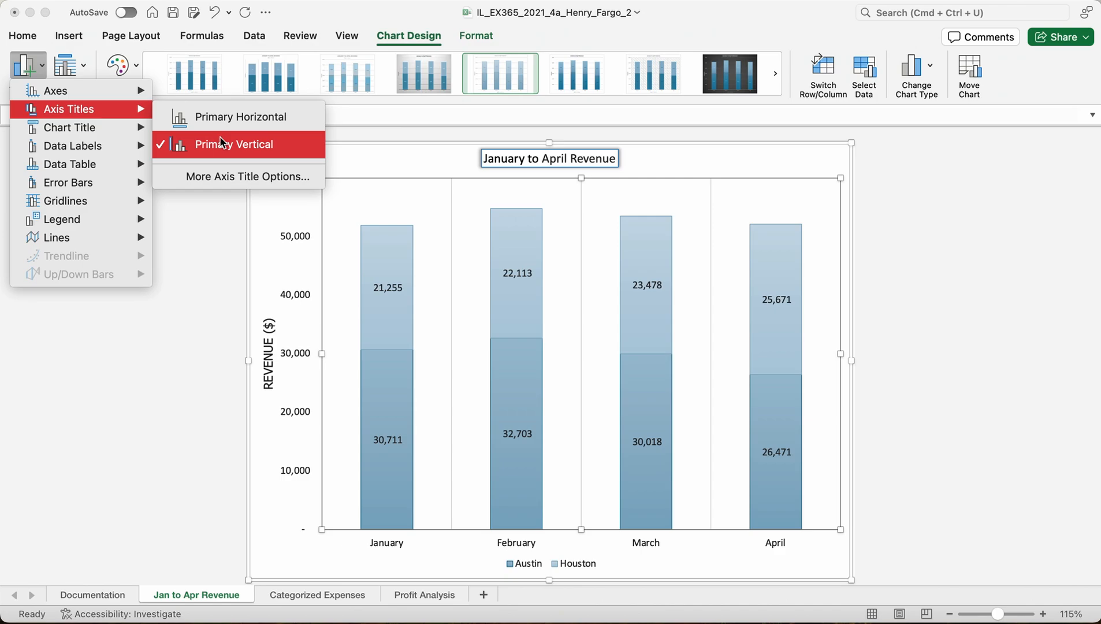
left_click(192, 146)
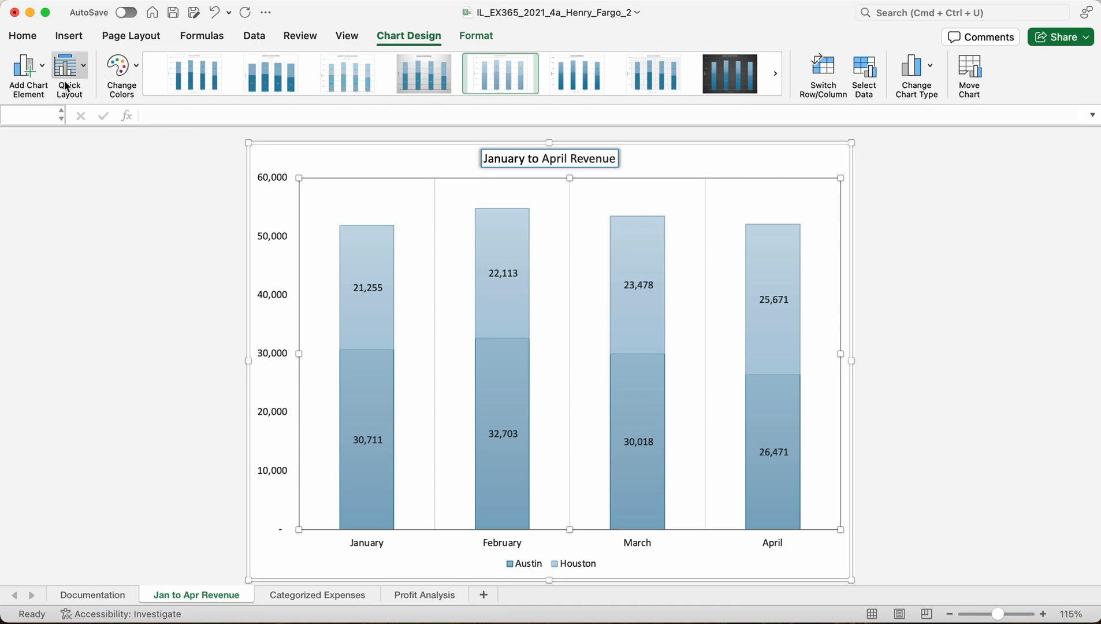
left_click(44, 71)
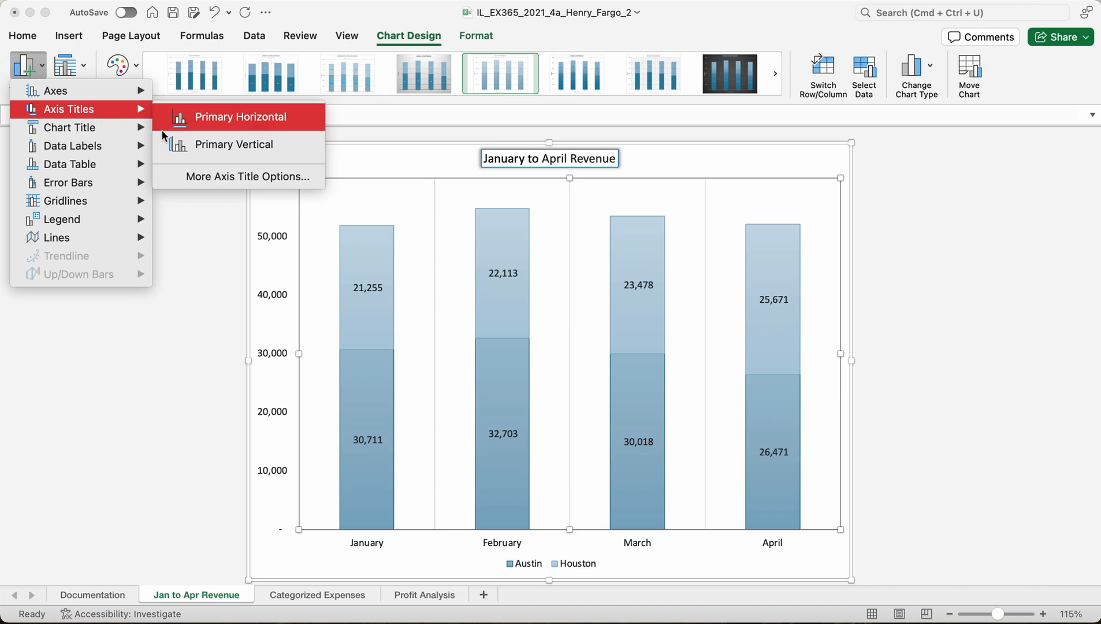
left_click(178, 149)
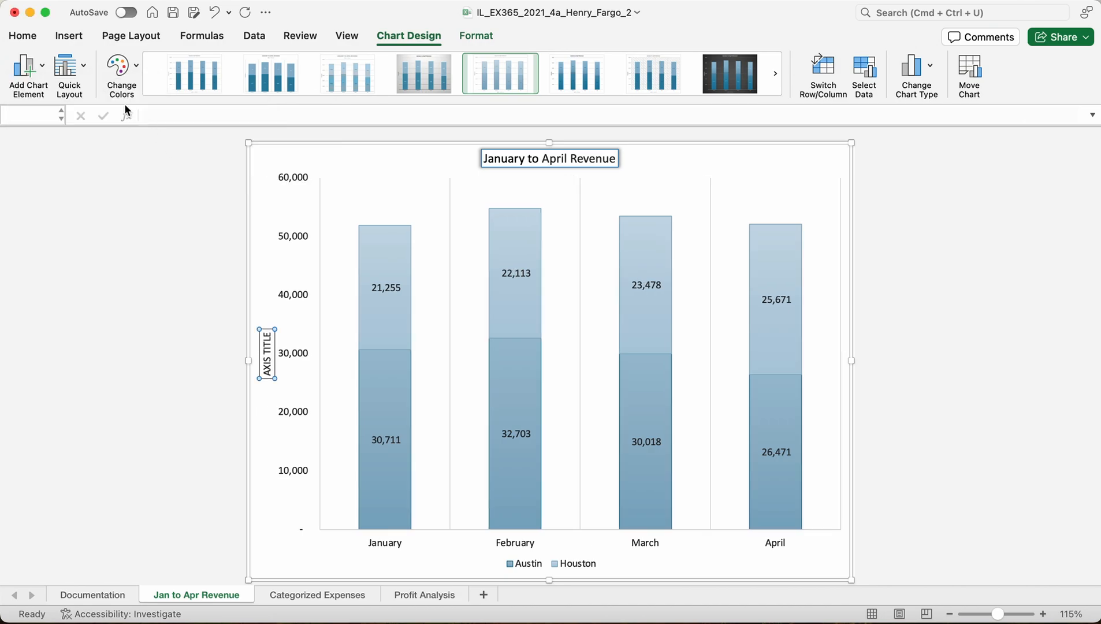
Replace the revenue chart's primary major vertical gridlines with primary major horizontal gridlines.
left_click(43, 62)
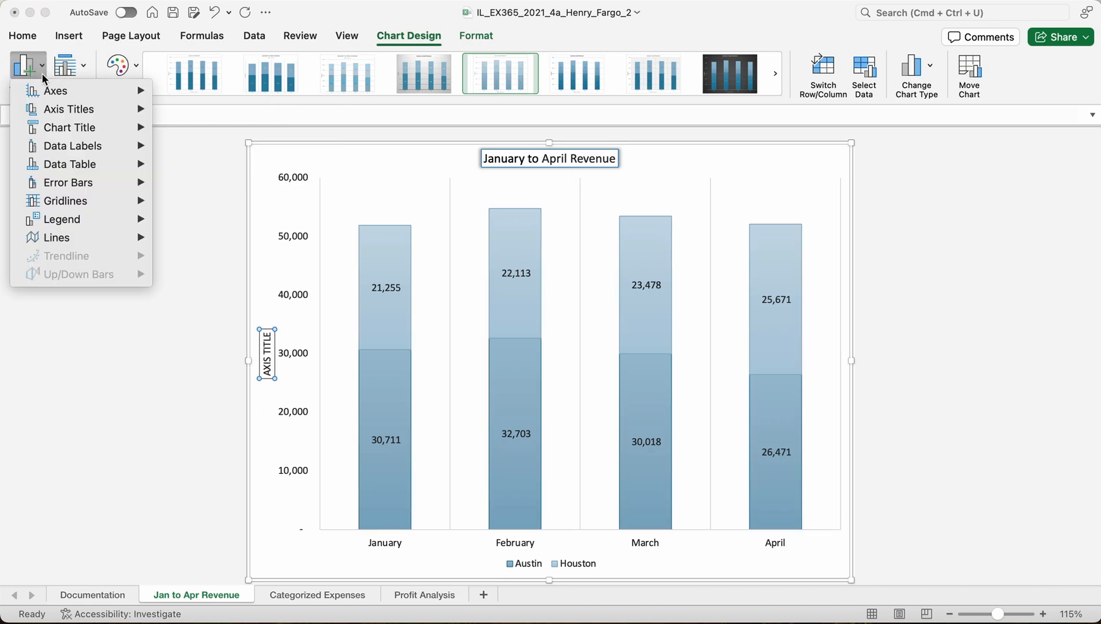
mouse_move(73, 204)
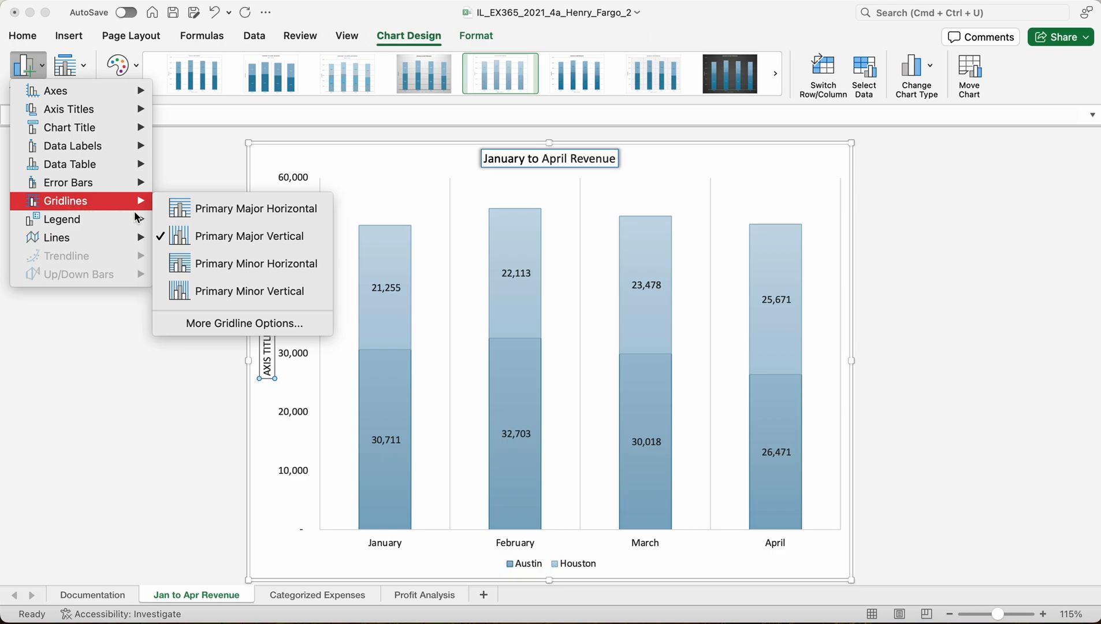
left_click(241, 236)
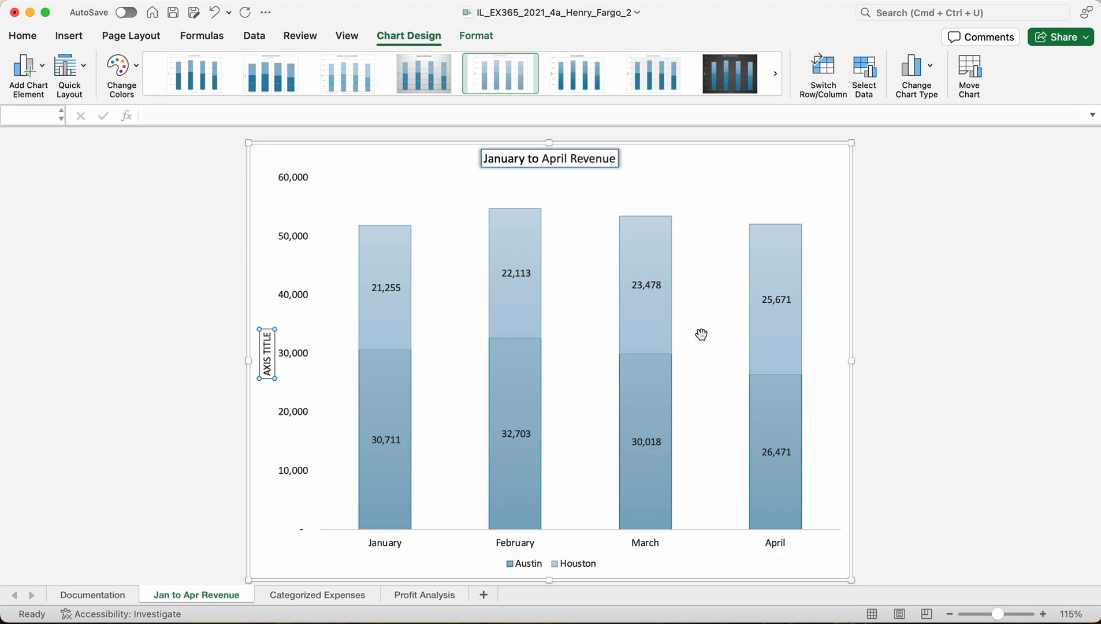
left_click(24, 68)
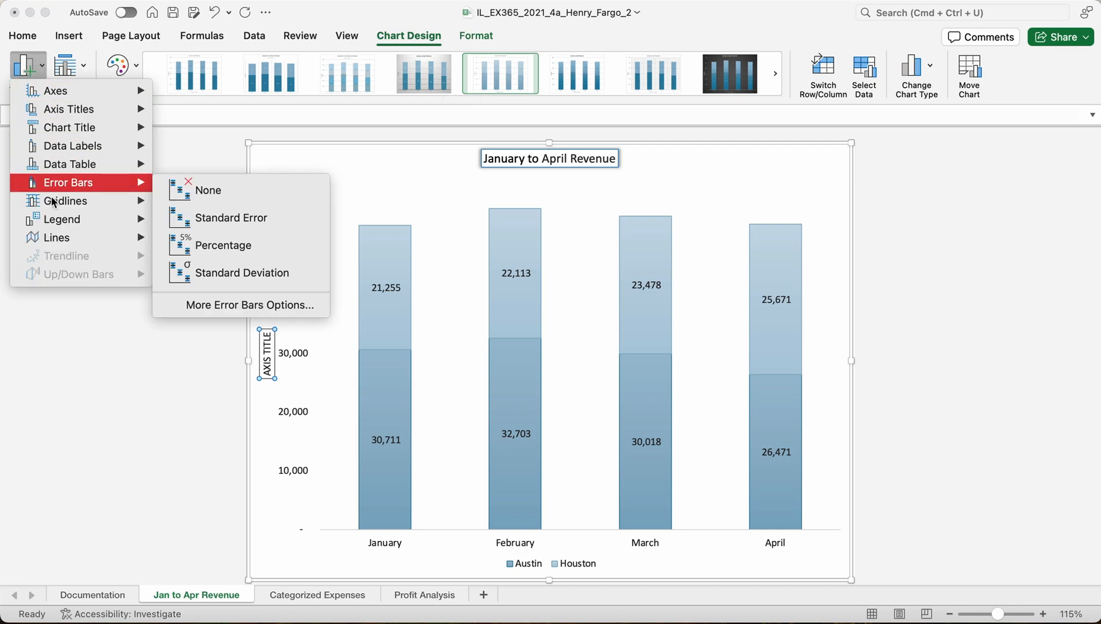
mouse_move(59, 207)
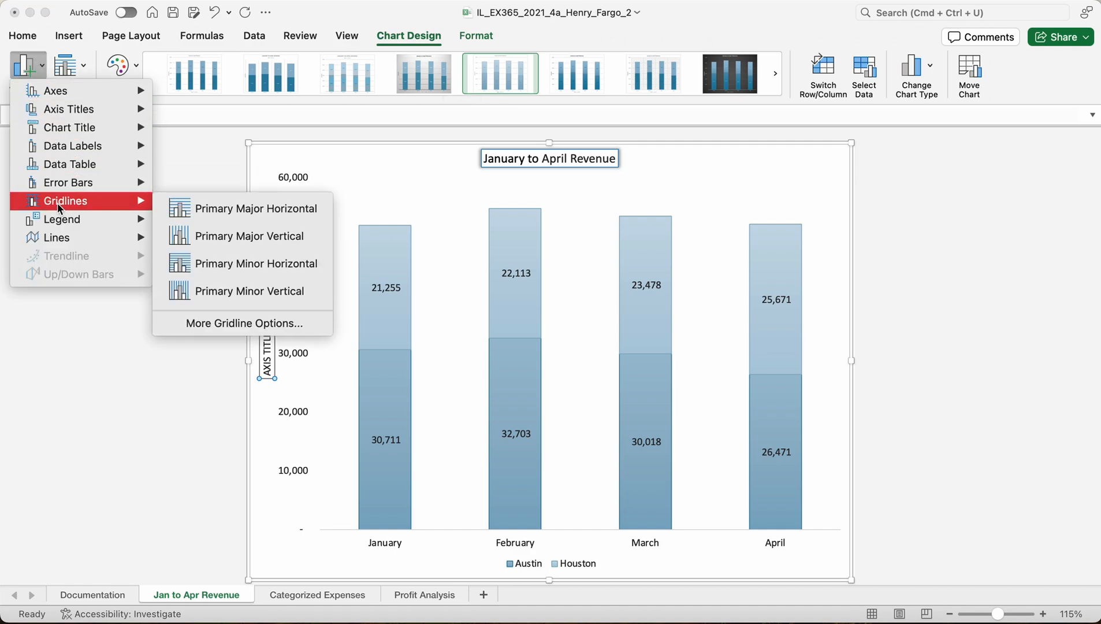
left_click(220, 215)
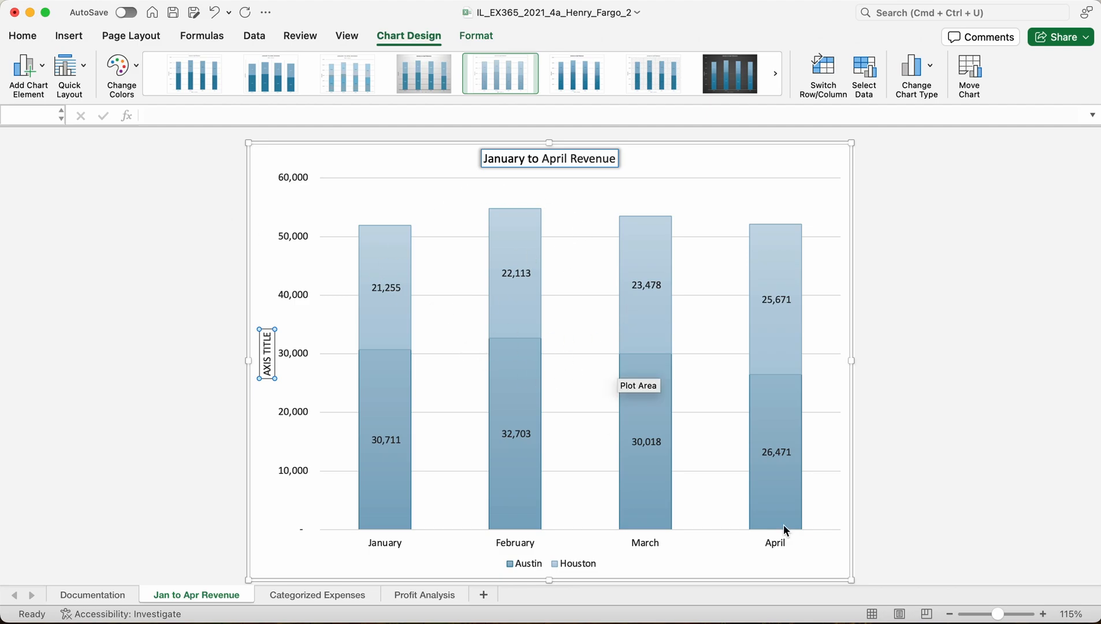
left_click(1042, 615)
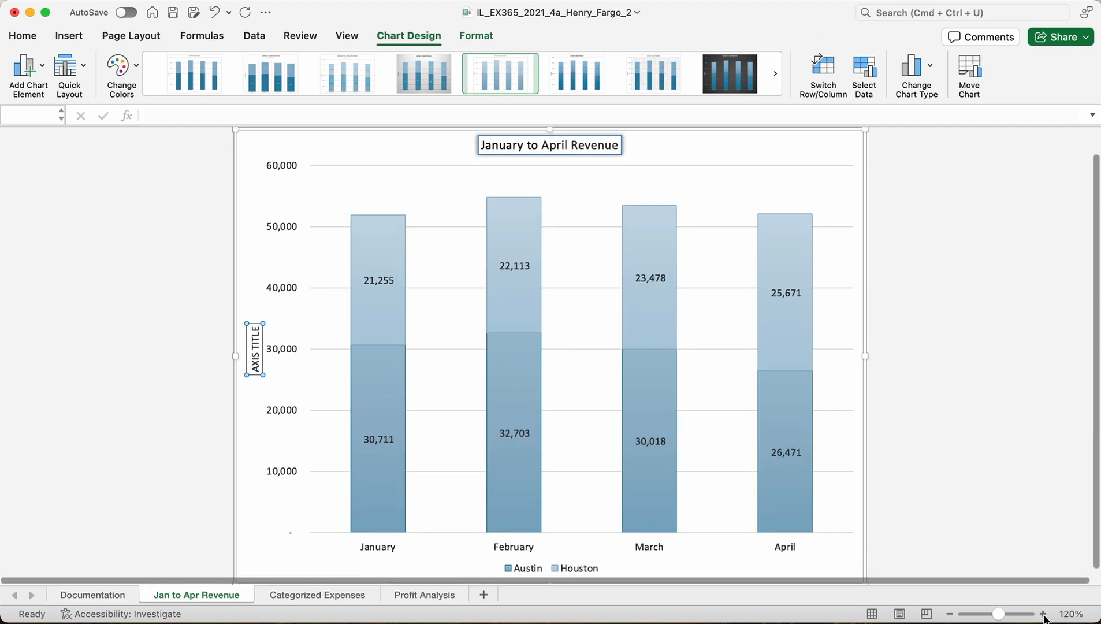
left_click(1043, 615)
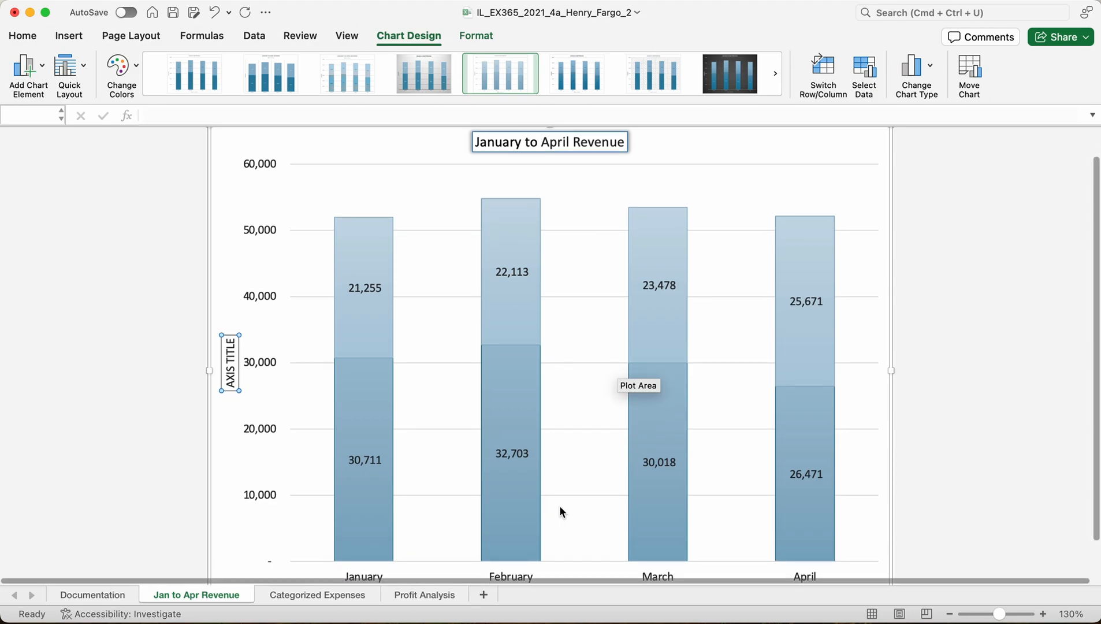
Add a primary horizontal axis title to the January to April Revenue chart and set its text to Months.
scroll(560, 510, "down", 2)
scroll(559, 506, "up", 1)
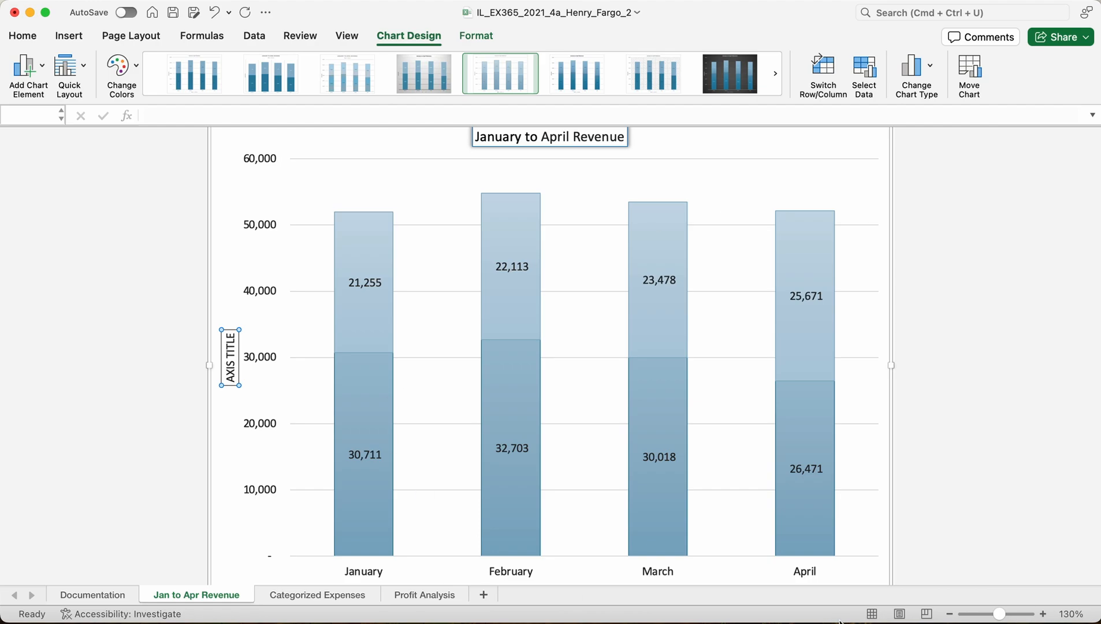
scroll(729, 520, "down", 2)
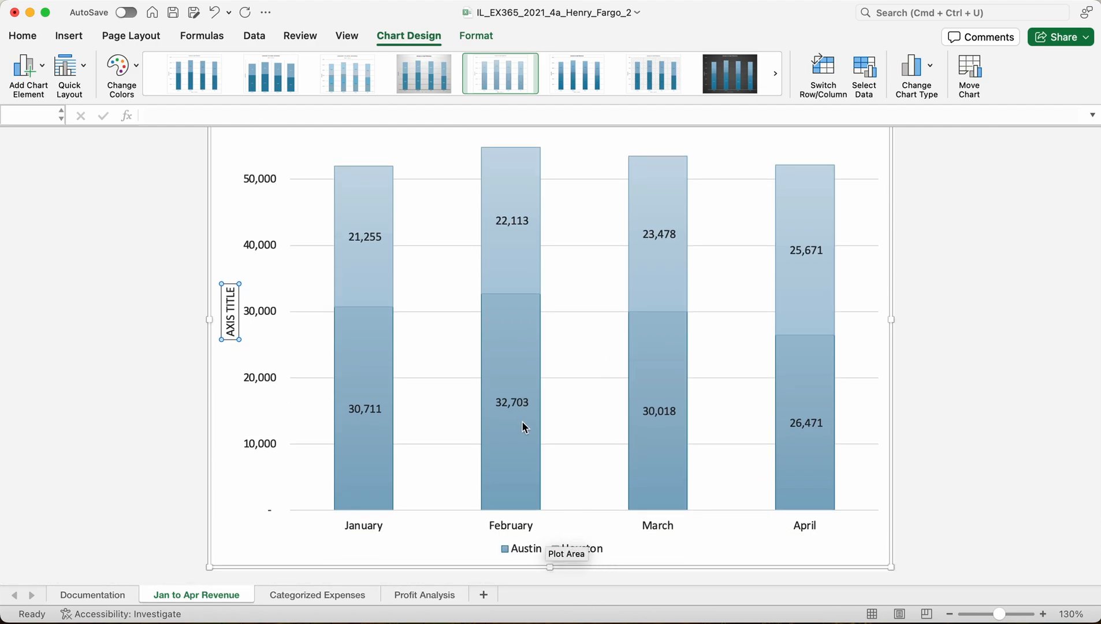
left_click(42, 68)
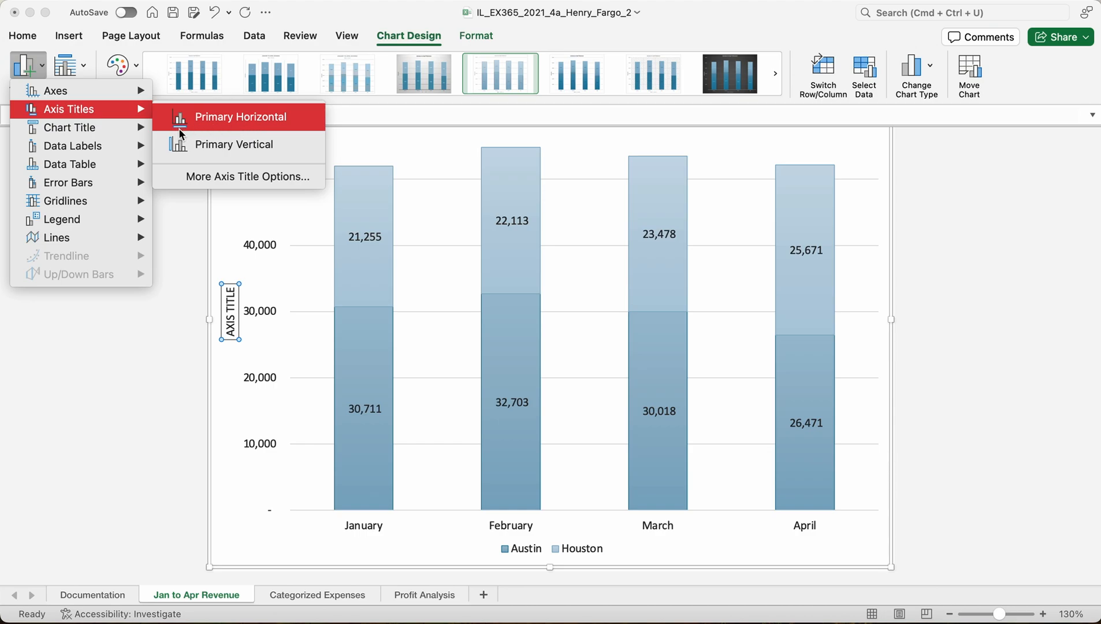
left_click(240, 127)
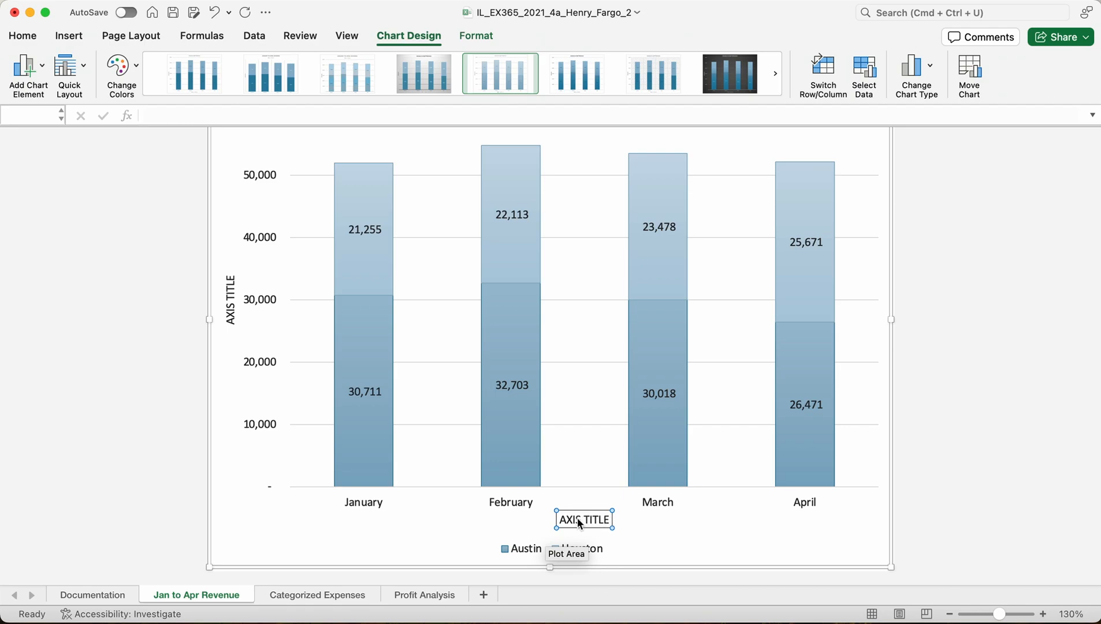
left_click(202, 109)
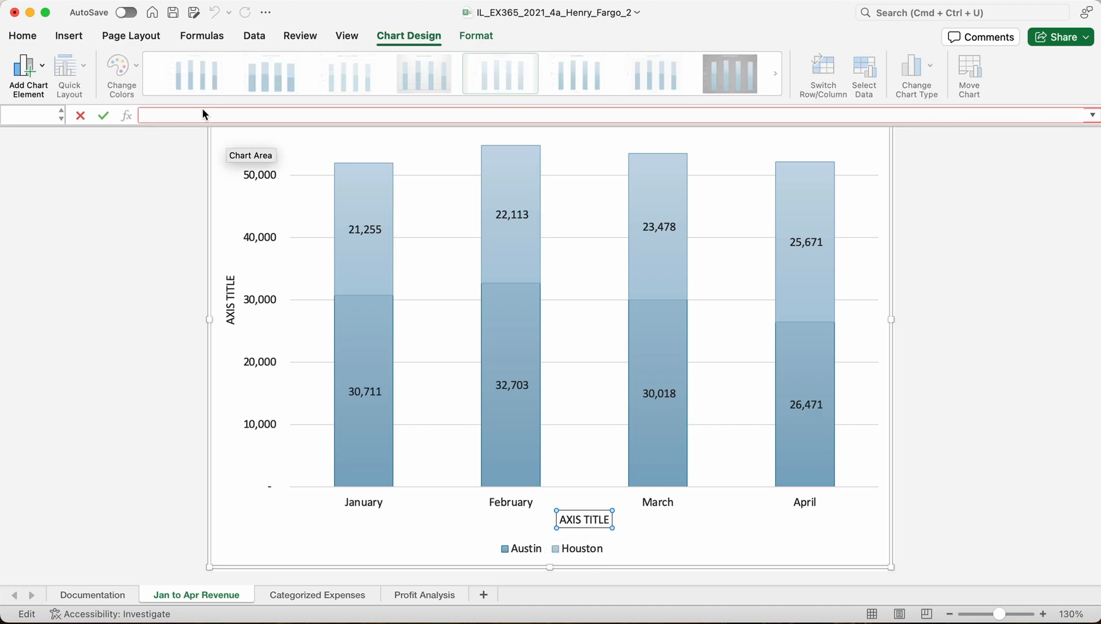
type("Months")
left_click(34, 36)
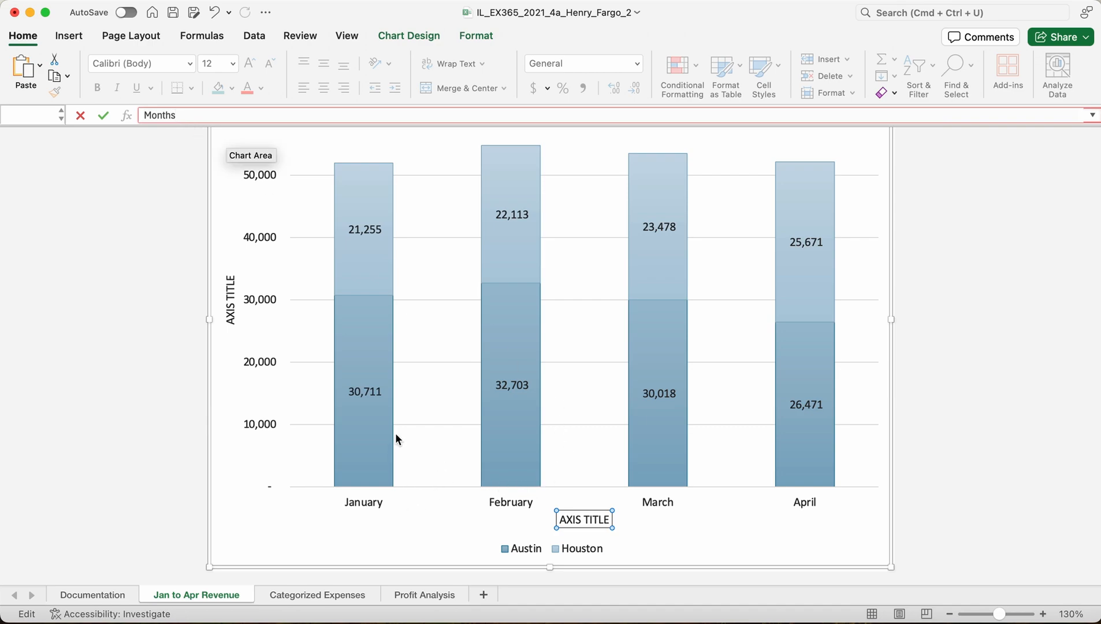
key("Return")
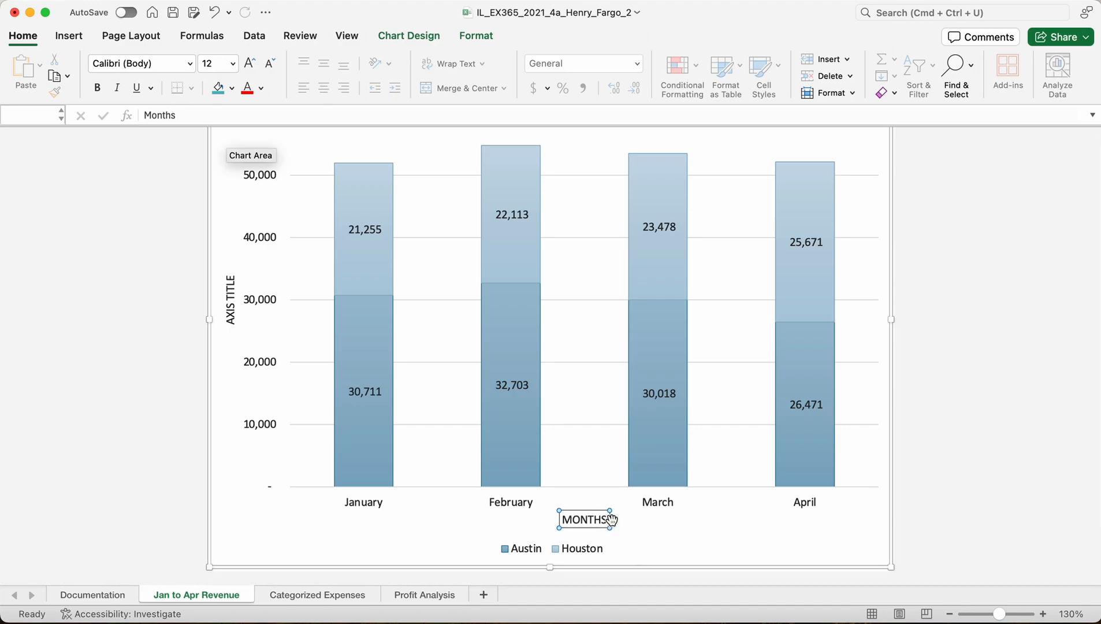
Change the font of the chart's Months axis title to Tahoma.
left_click(637, 525)
left_click(593, 520)
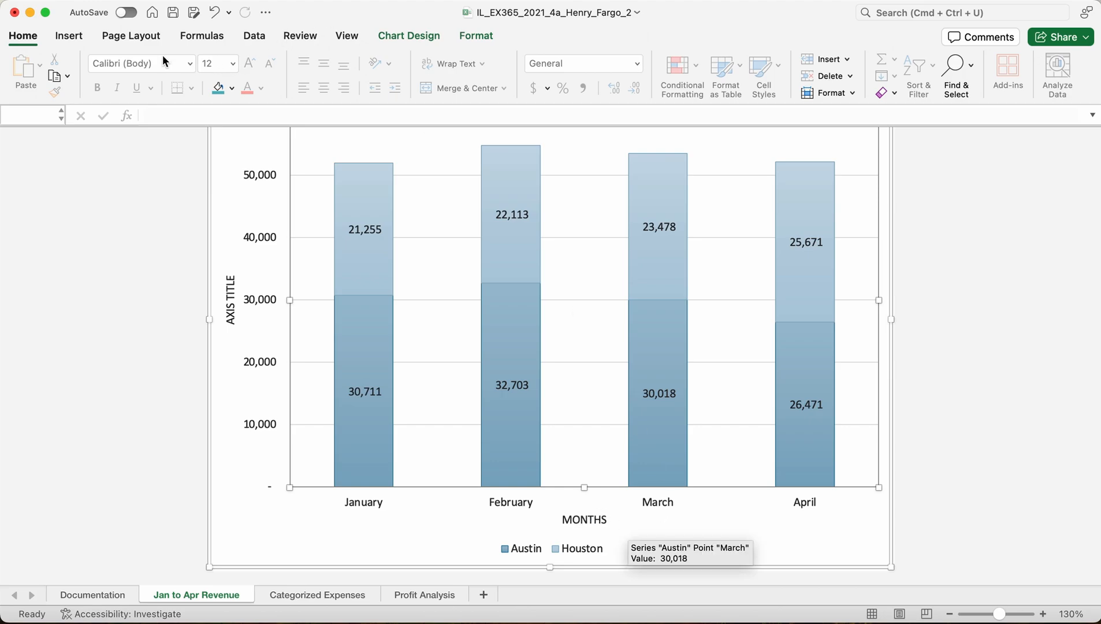
left_click(23, 35)
left_click(484, 351)
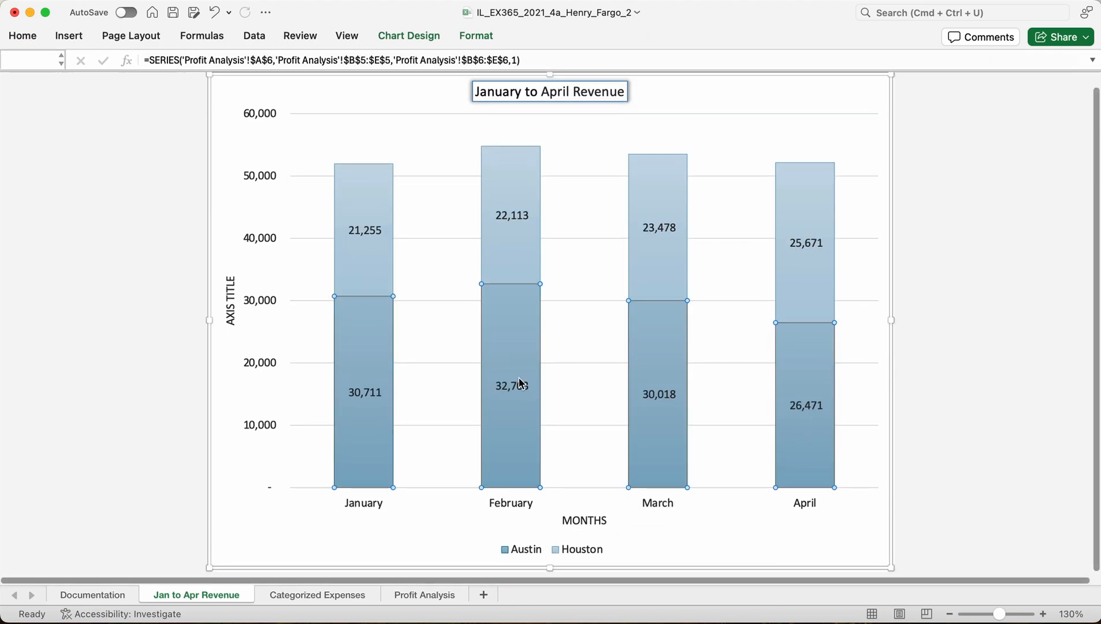
left_click(601, 521)
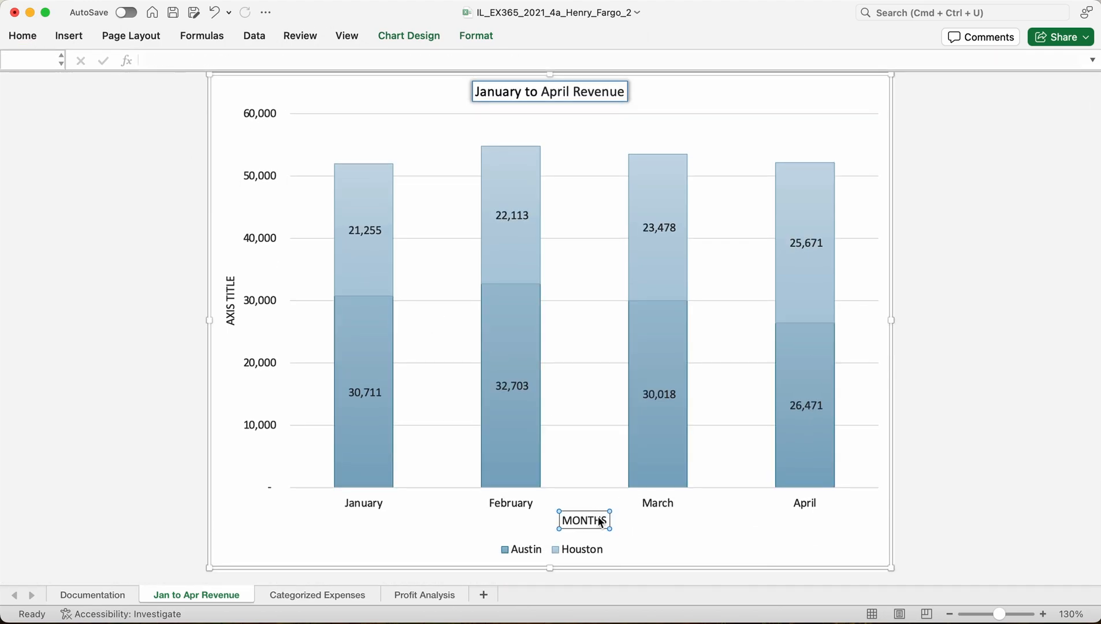
left_click(23, 37)
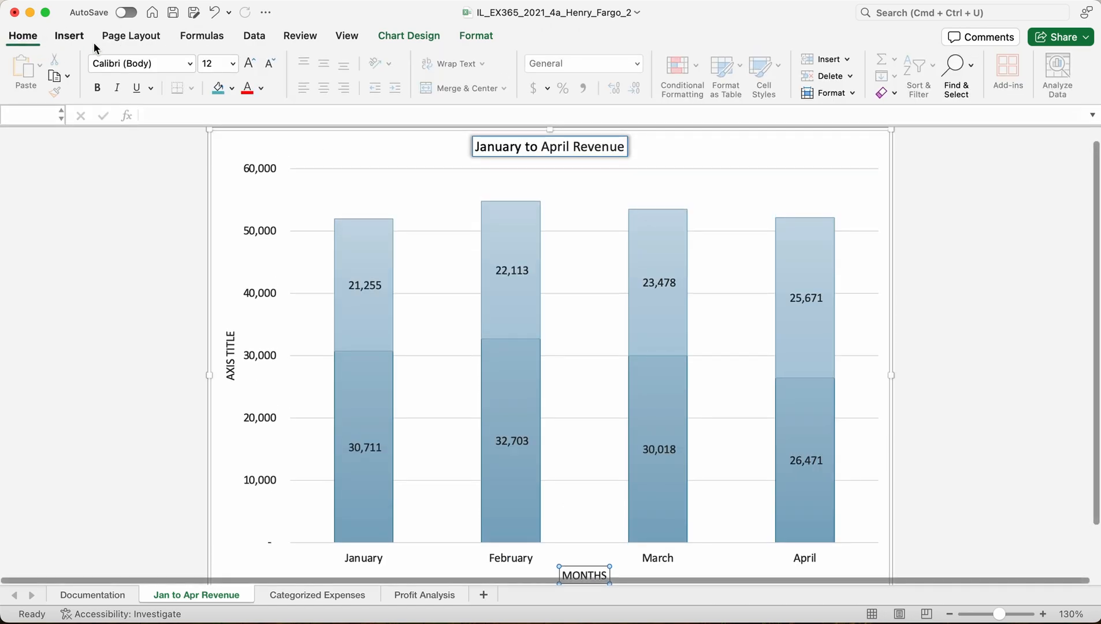
left_click(190, 64)
scroll(197, 449, "down", 5)
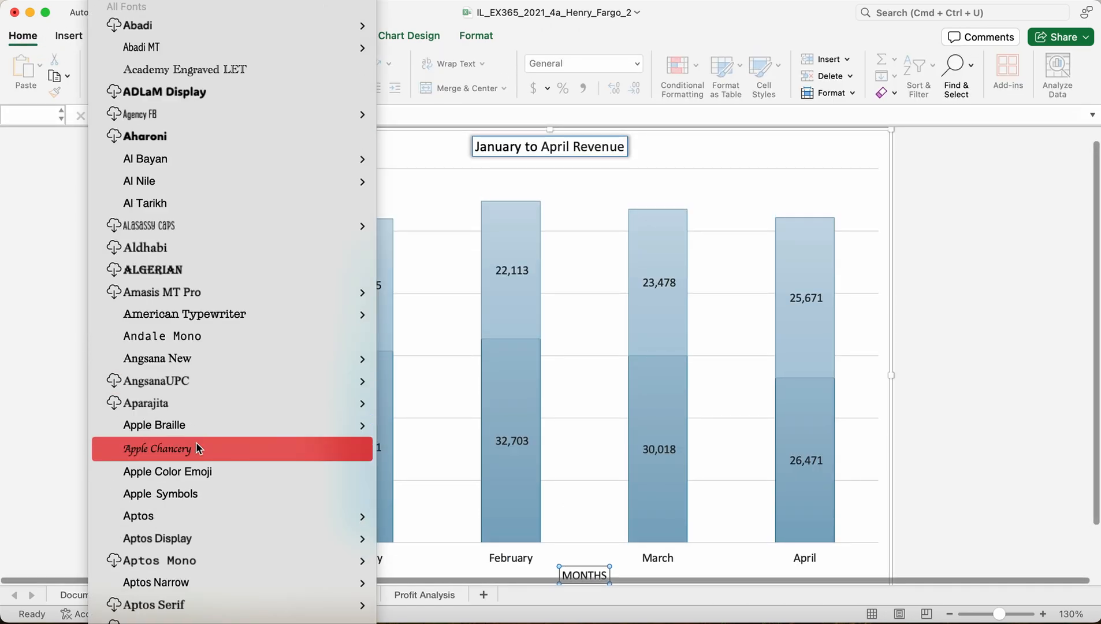
scroll(196, 449, "down", 20)
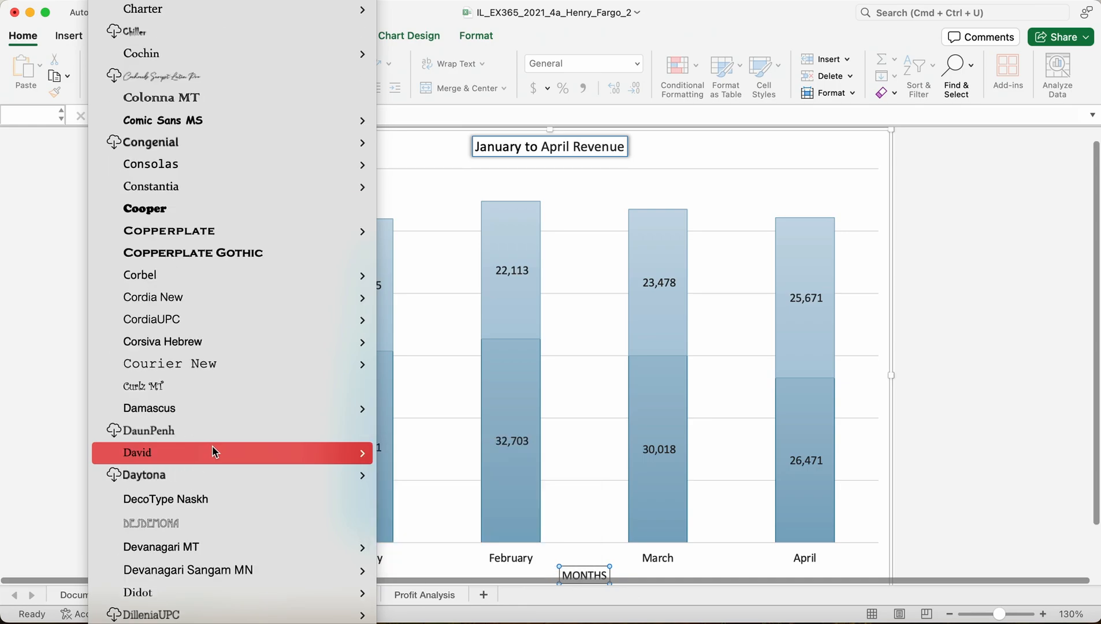
scroll(211, 446, "down", 20)
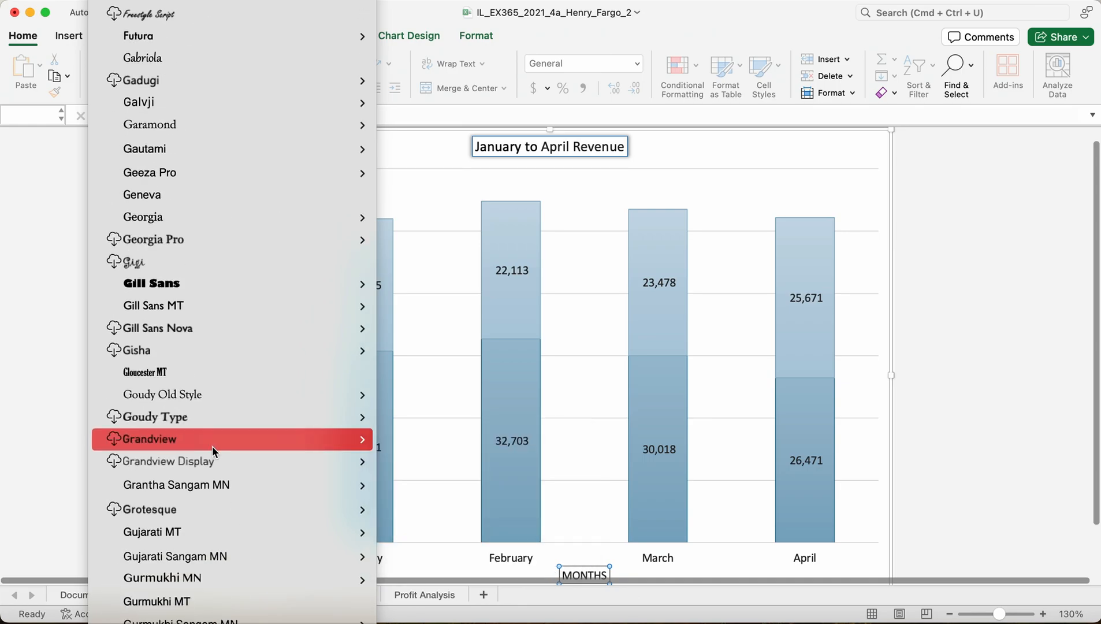
scroll(211, 445, "down", 20)
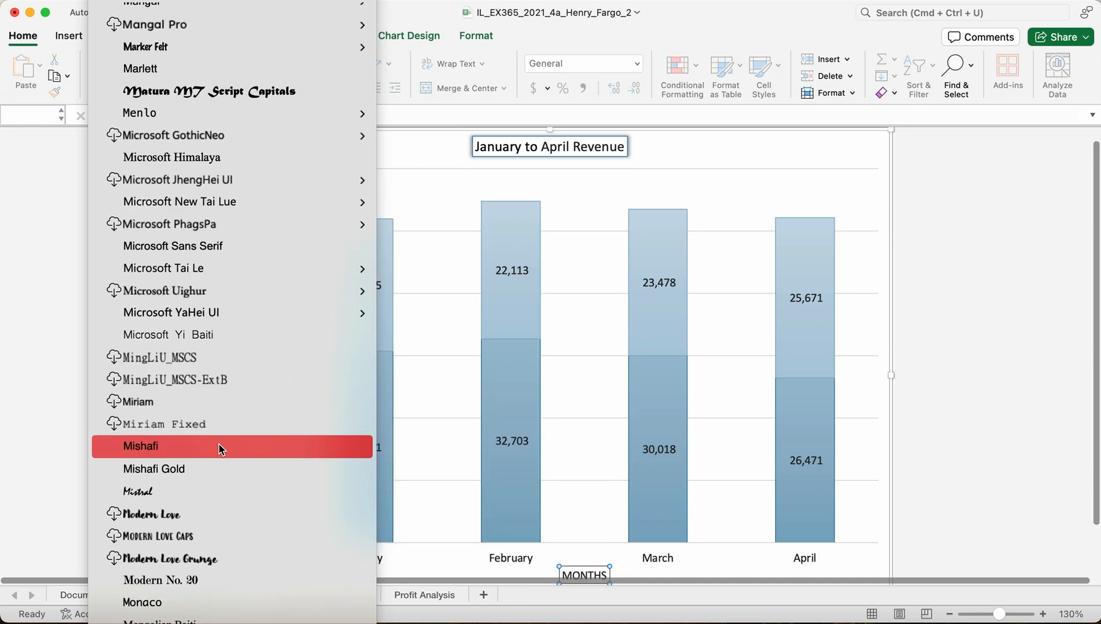
scroll(219, 445, "down", 20)
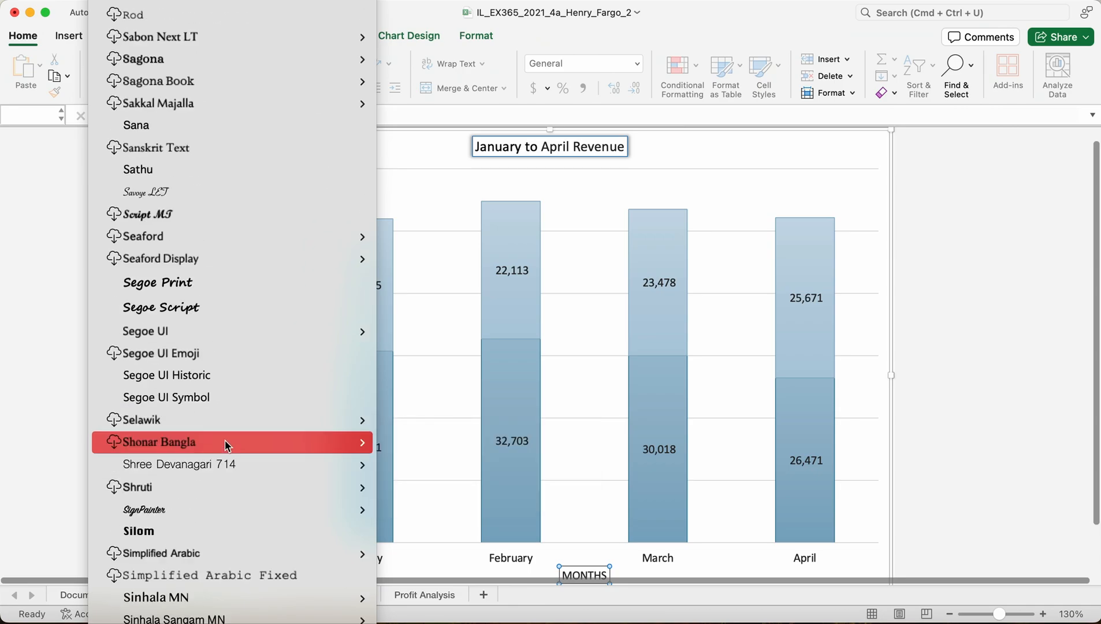
scroll(225, 442, "down", 15)
mouse_move(187, 425)
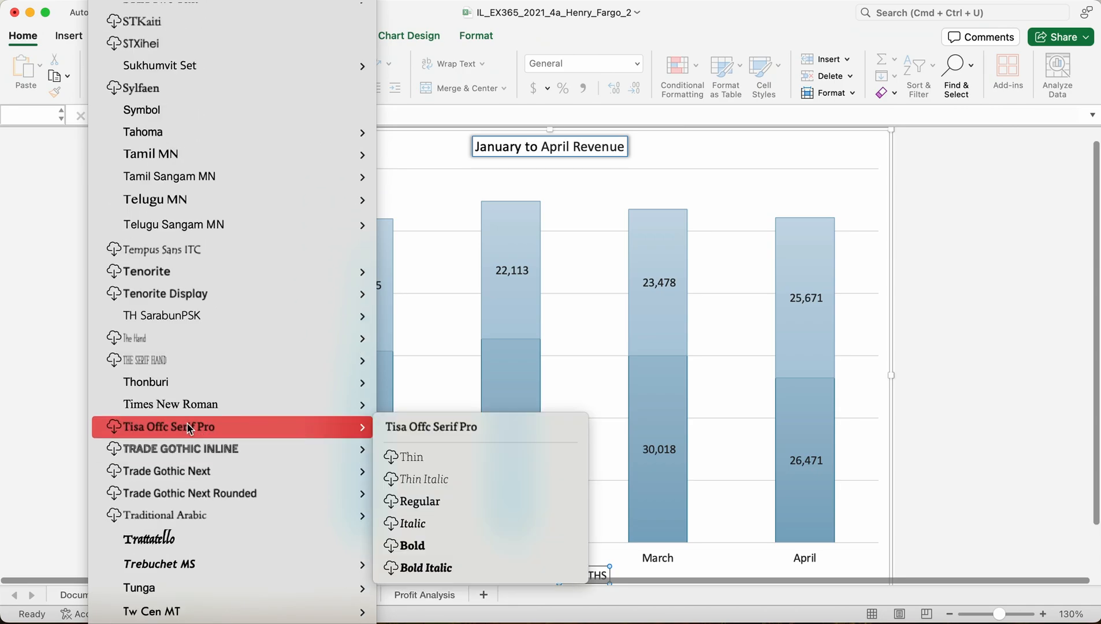
scroll(196, 442, "down", 15)
mouse_move(199, 452)
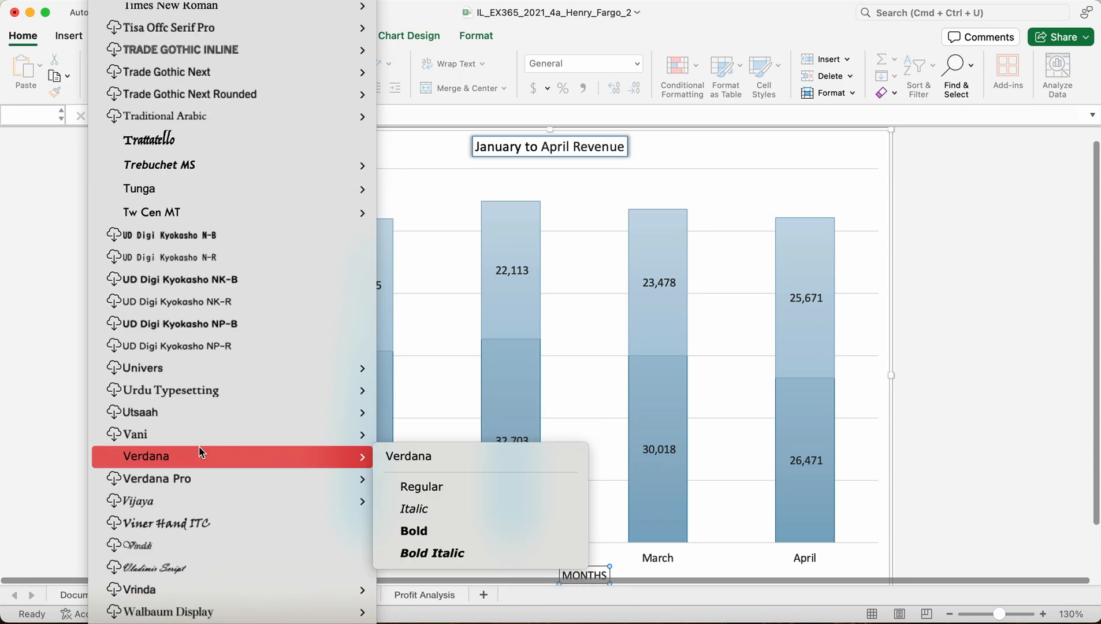
scroll(205, 281, "up", 2)
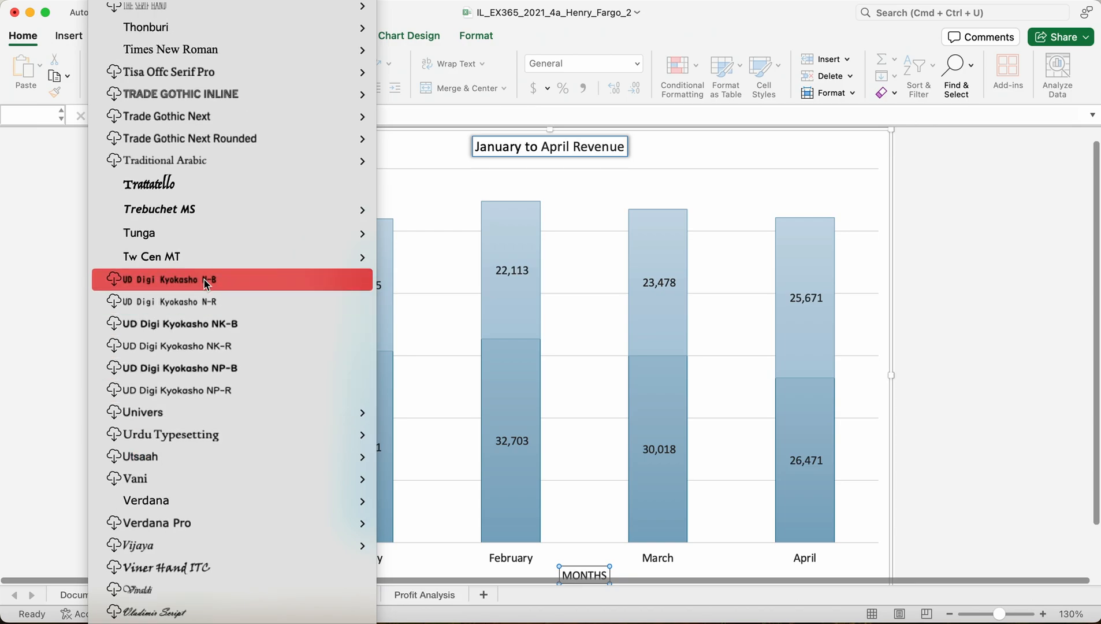
scroll(202, 277, "up", 15)
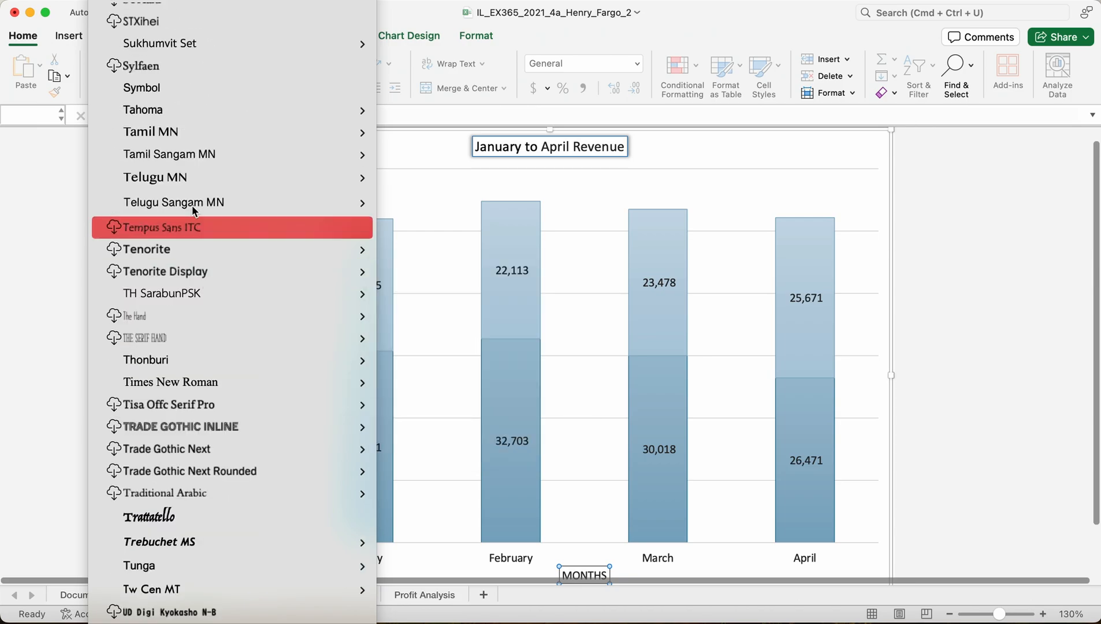
left_click(148, 112)
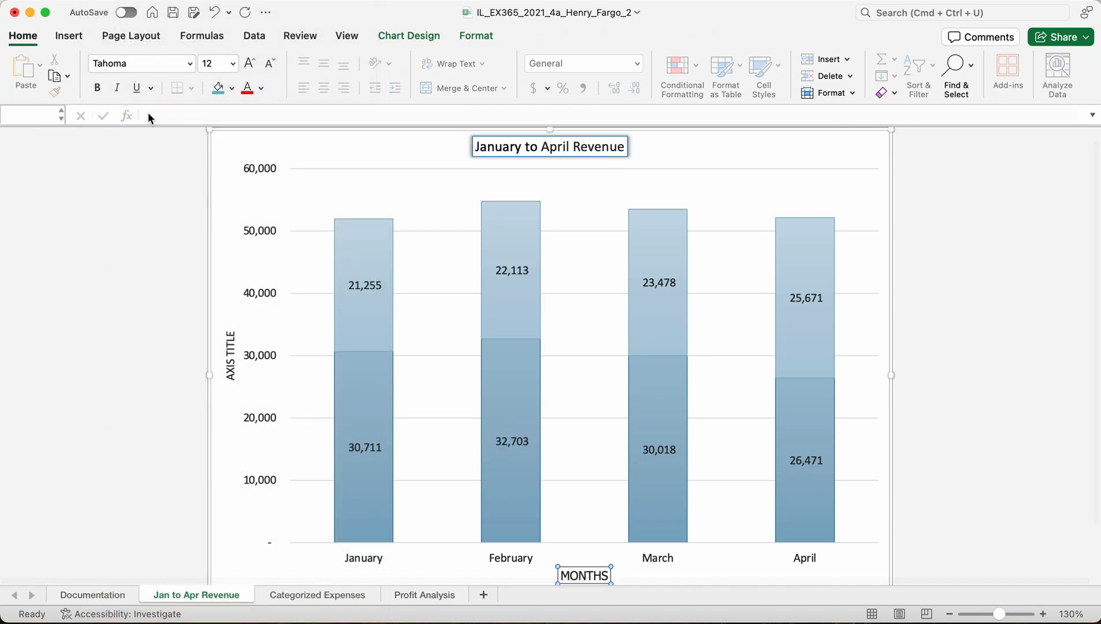
Set the Months axis title's font size to 14 and deselect the title.
left_click(231, 68)
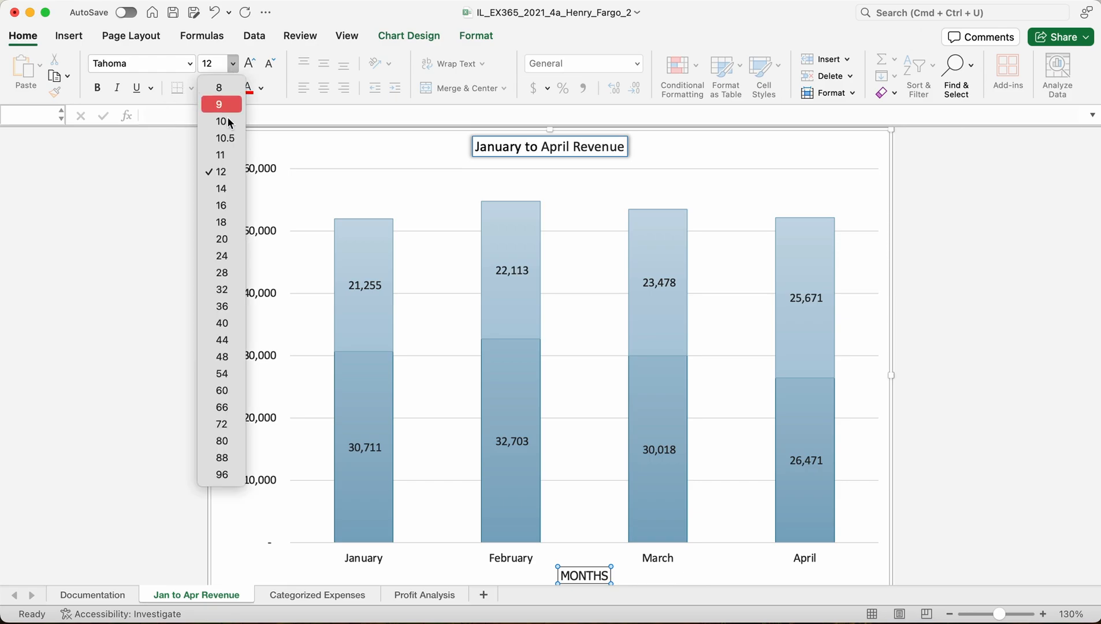
left_click(215, 191)
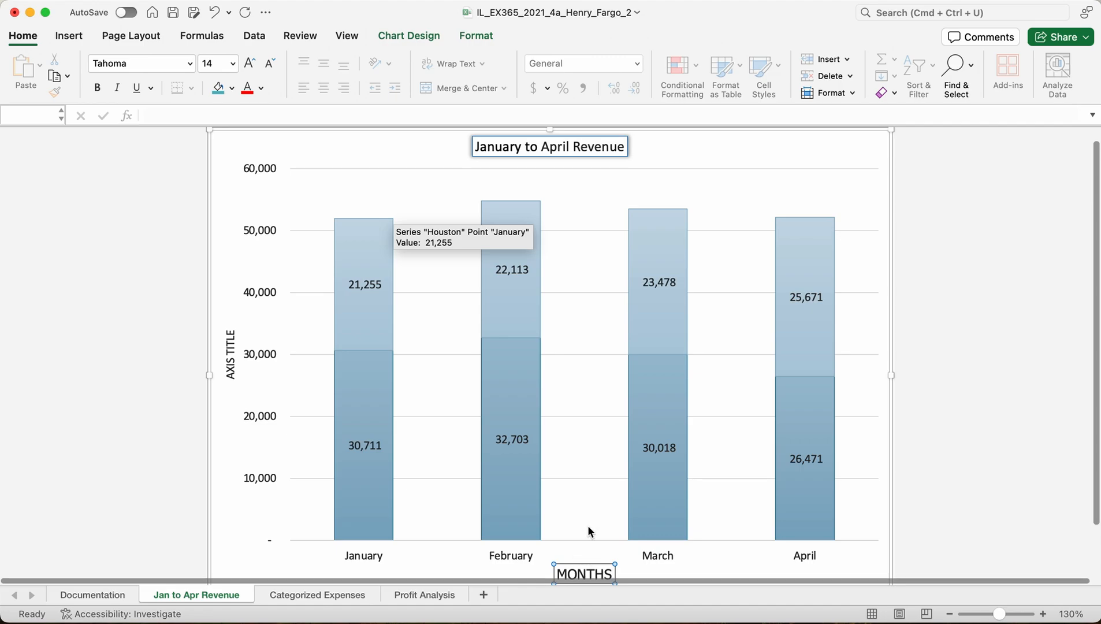
scroll(583, 519, "down", 1)
scroll(581, 516, "down", 3)
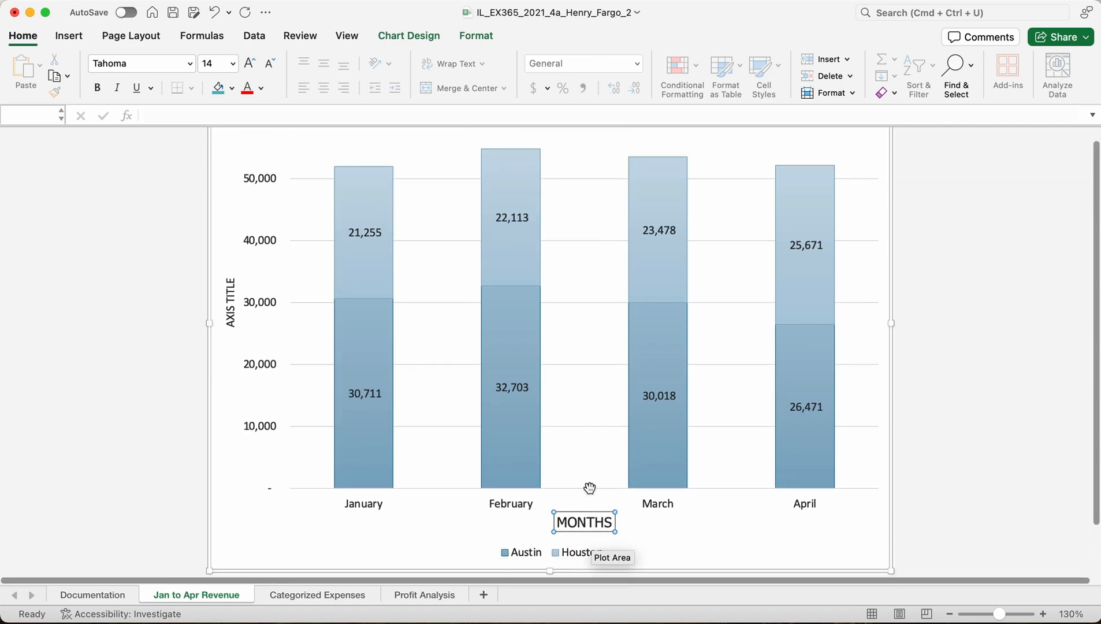
left_click(948, 614)
left_click(949, 614)
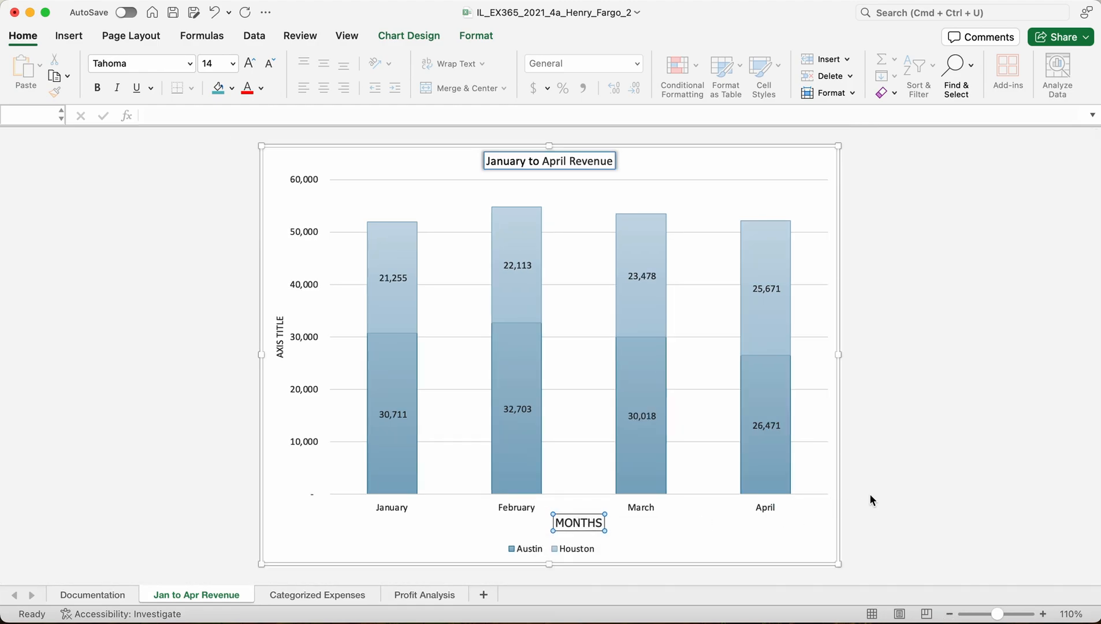
left_click(809, 538)
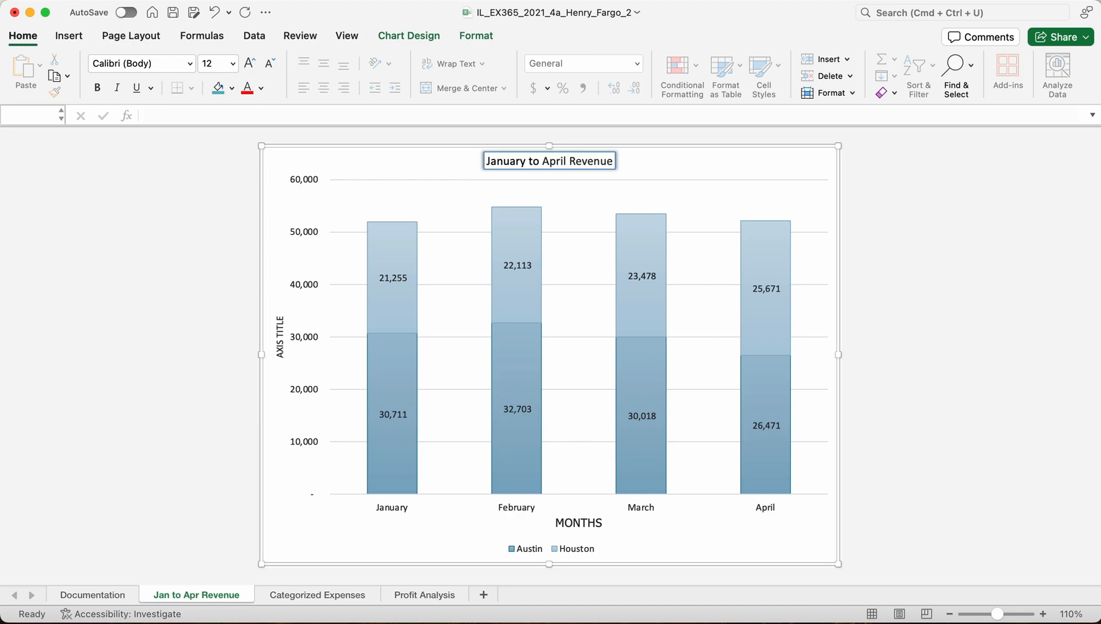
On the Categorized Expenses sheet, apply chart Style 5 to the January to April Expenses pie chart.
left_click(316, 595)
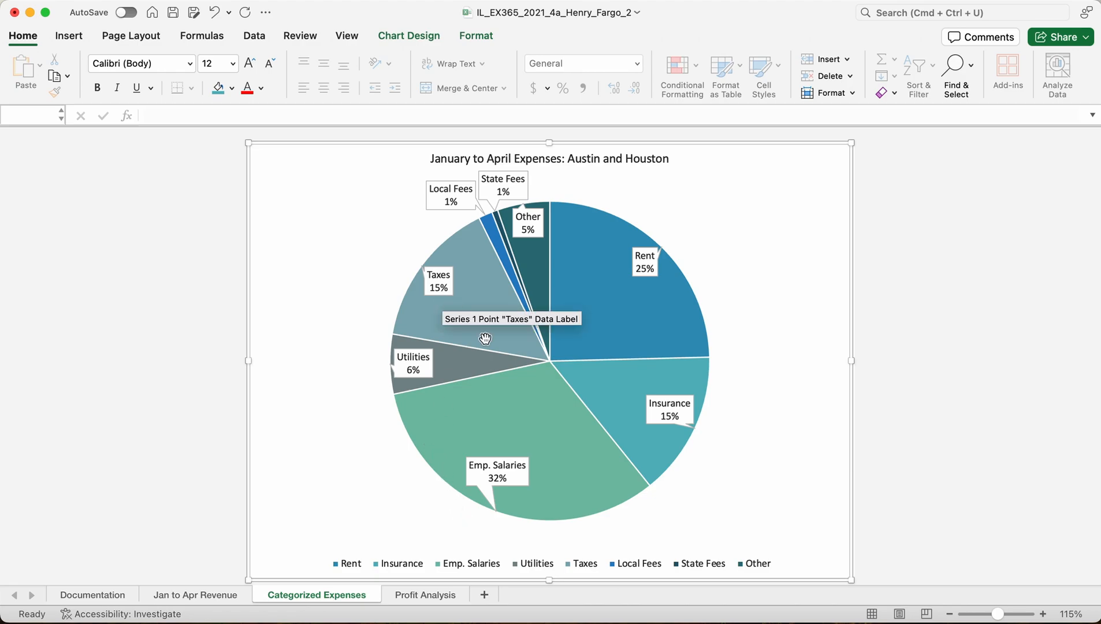
left_click(402, 35)
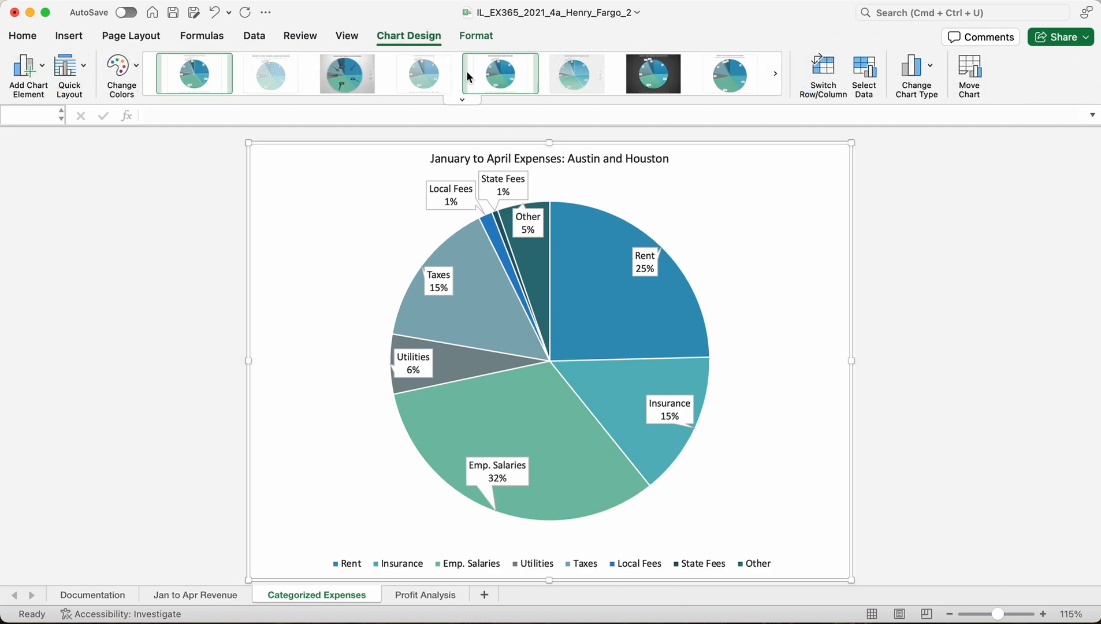
left_click(464, 100)
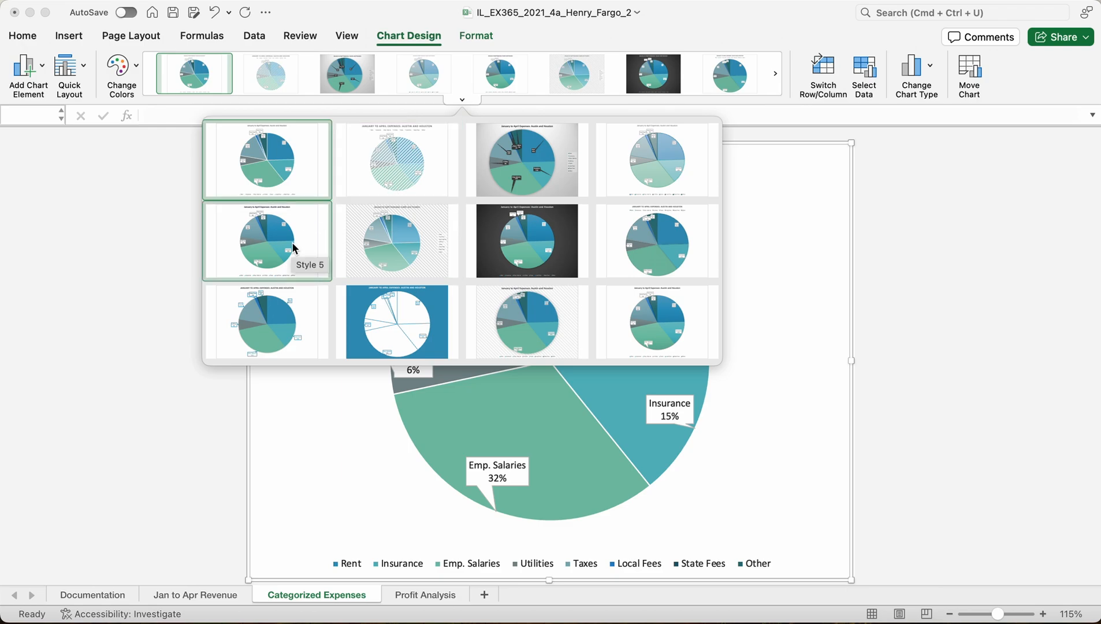
left_click(269, 242)
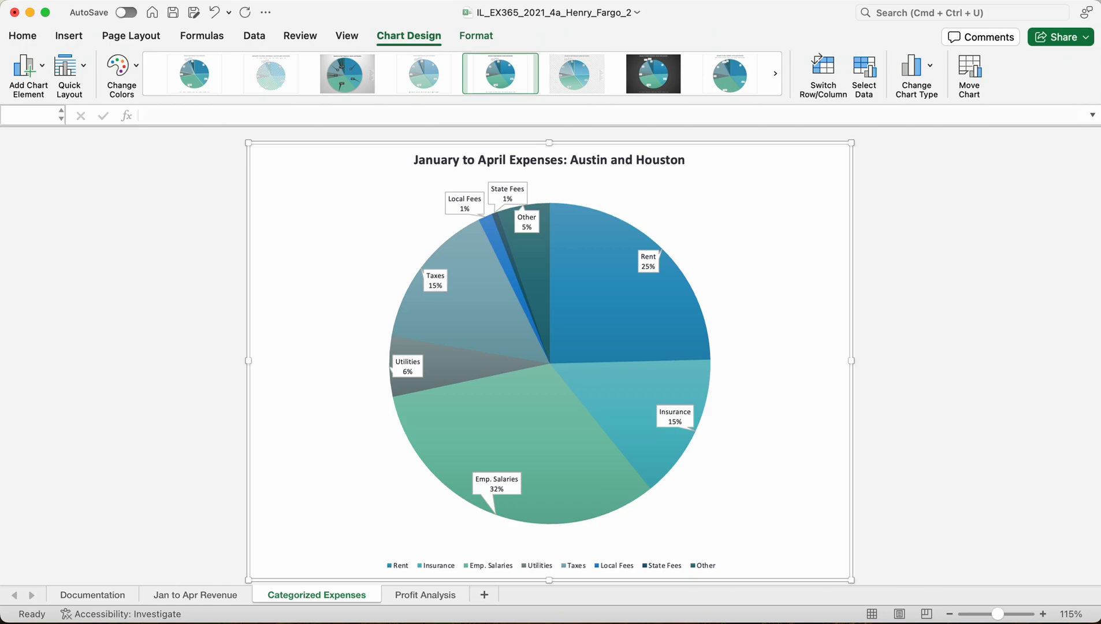
scroll(685, 541, "down", 1)
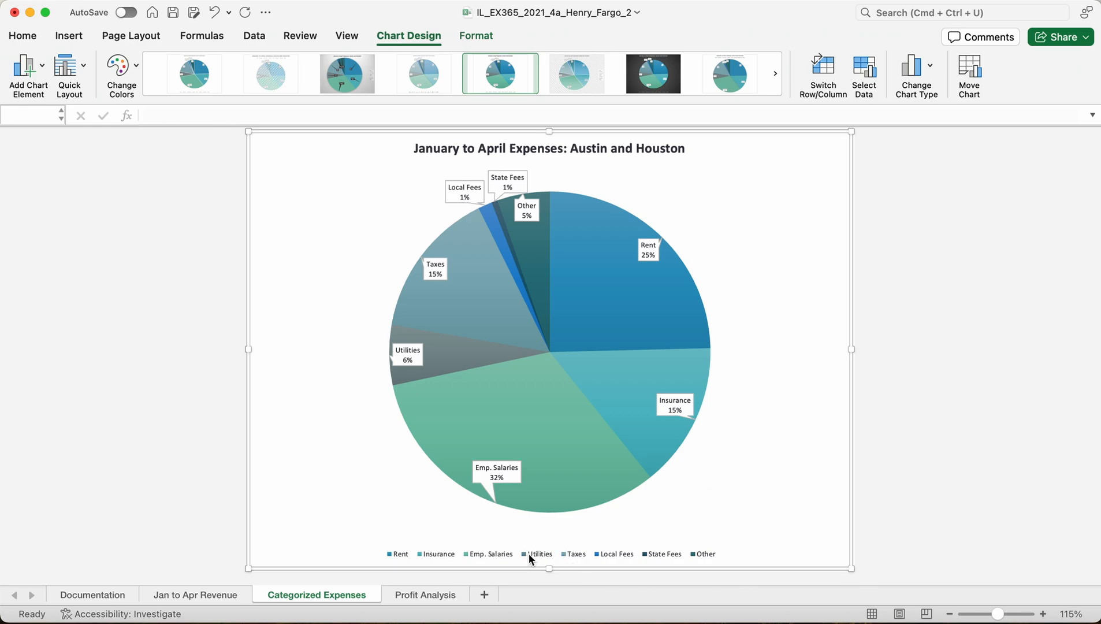
left_click(577, 458)
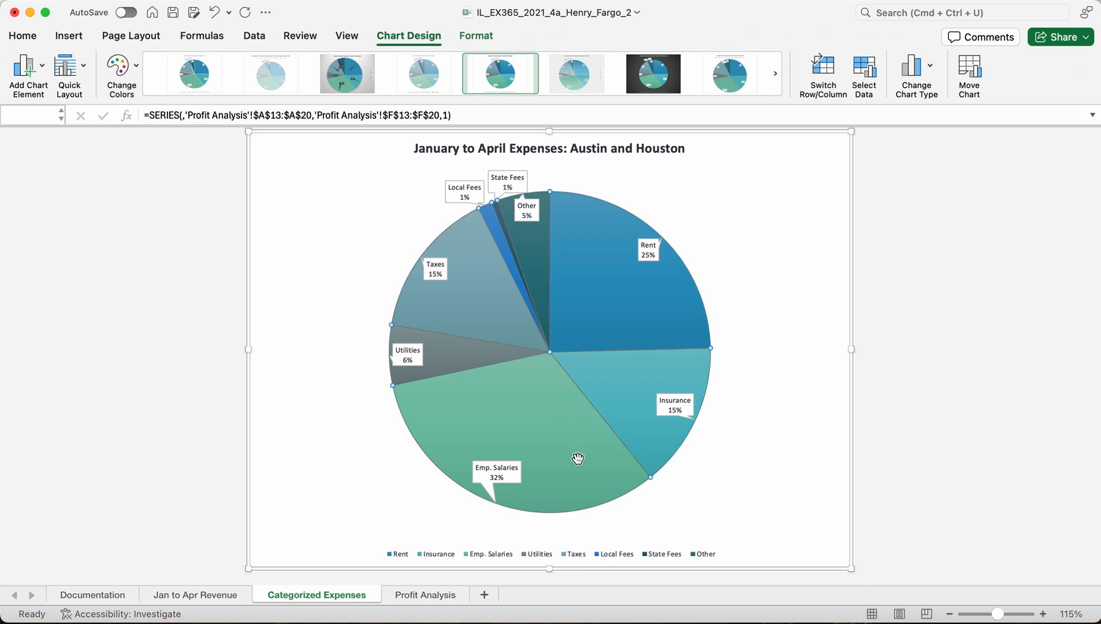
left_click(568, 559)
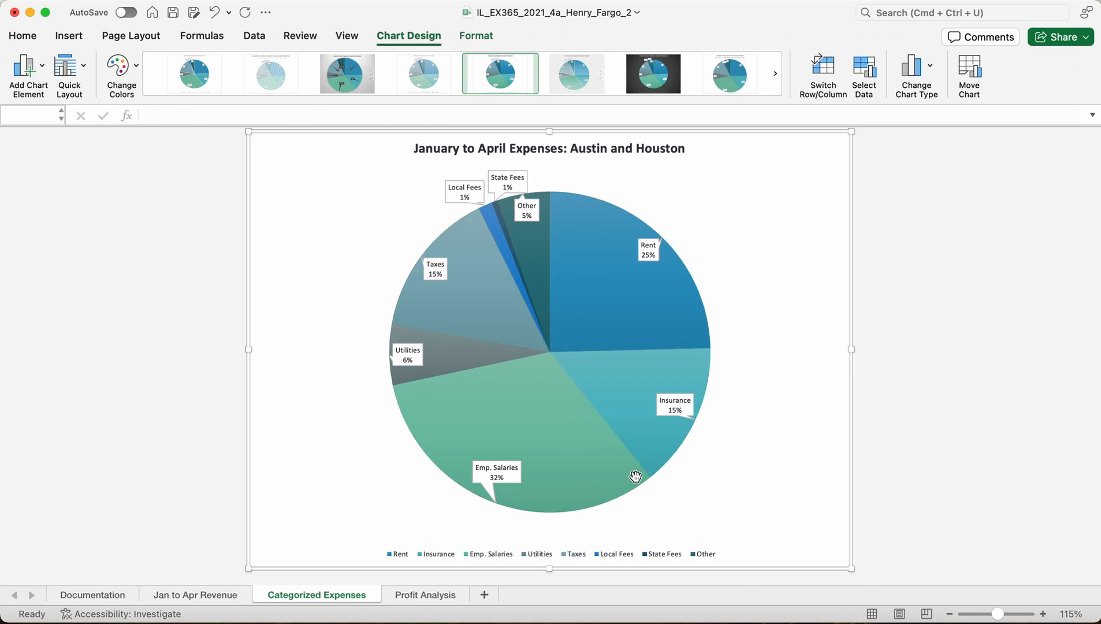
left_click(573, 418)
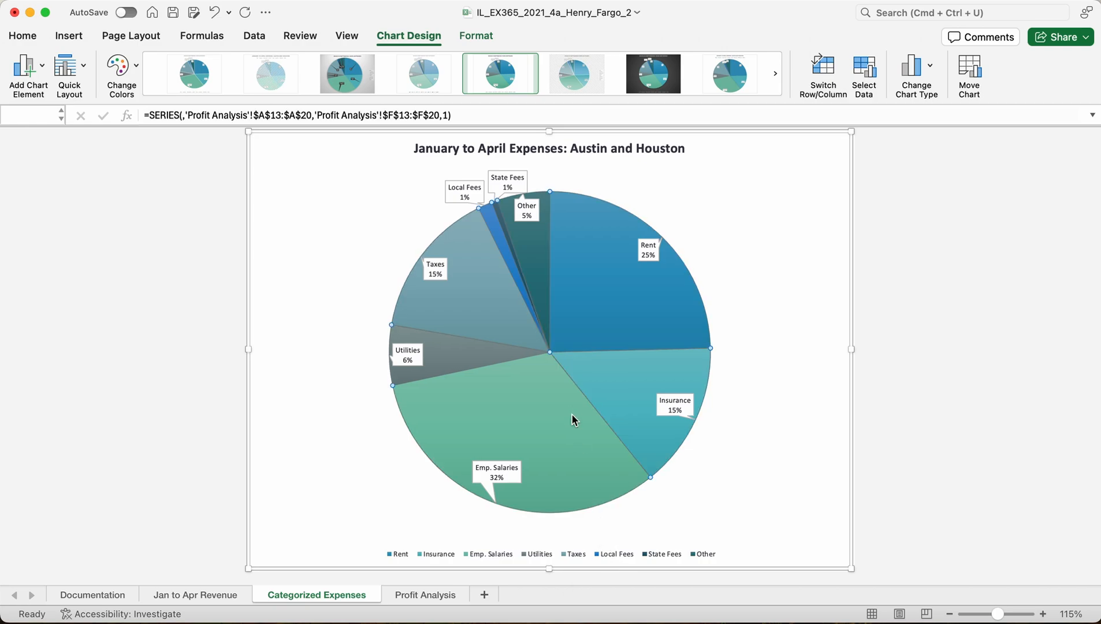
left_click(571, 551)
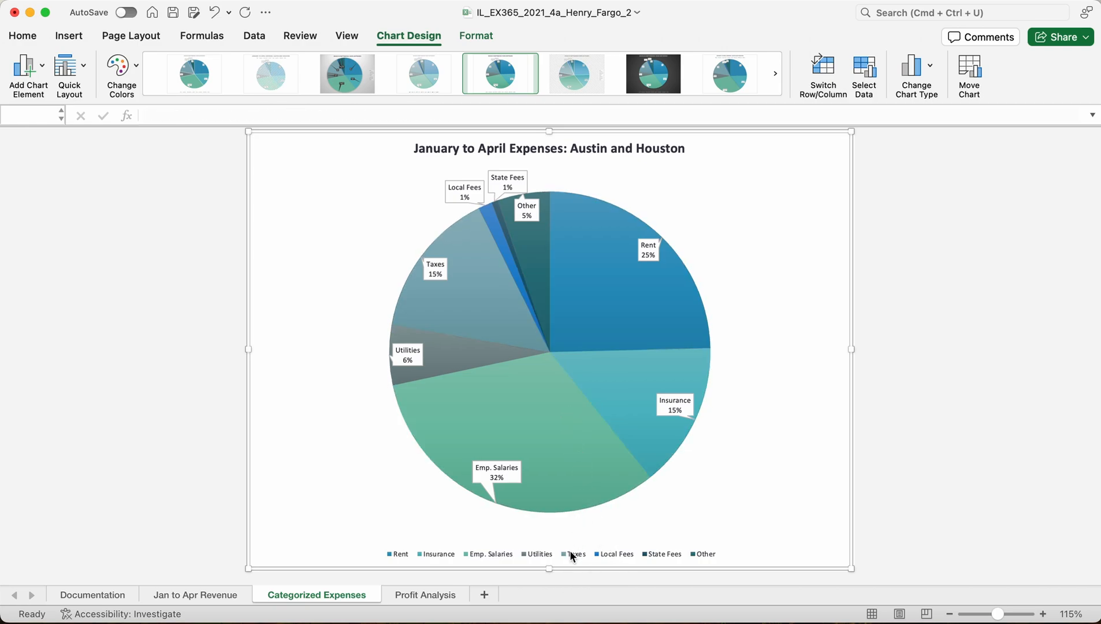
Set the legend position of the January to April Expenses pie chart to Right and close the formatting options.
left_click(23, 36)
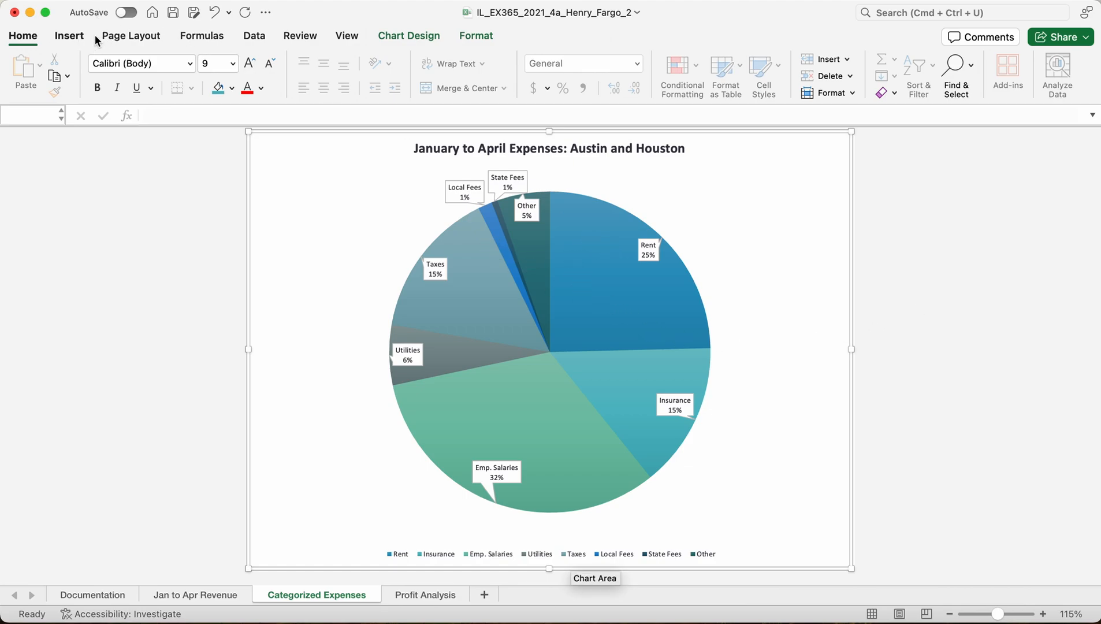
left_click(472, 37)
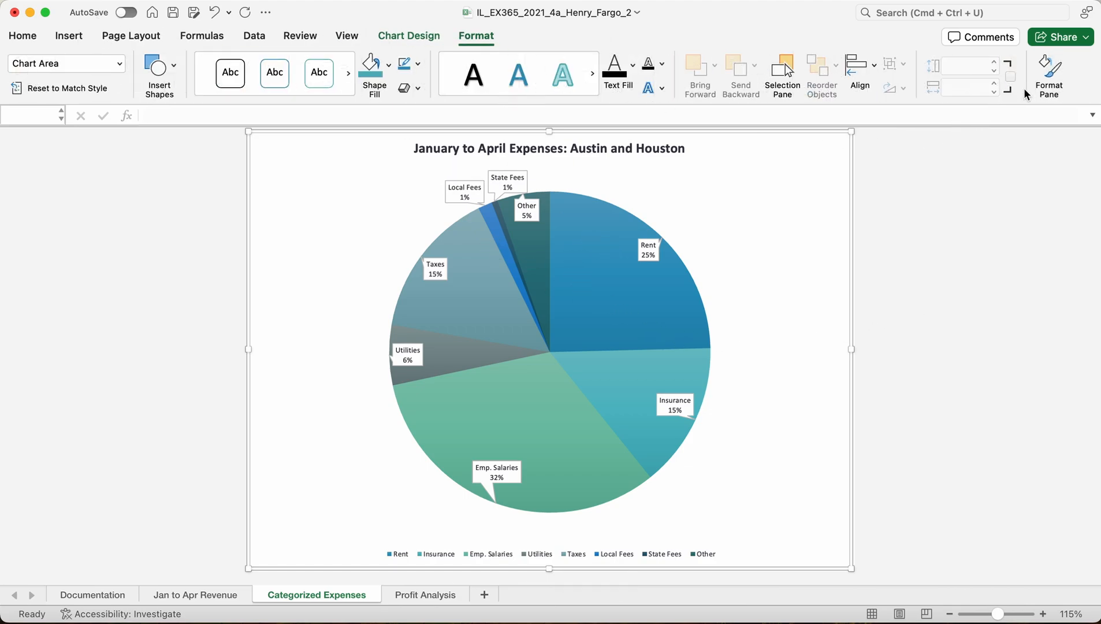
left_click(1048, 89)
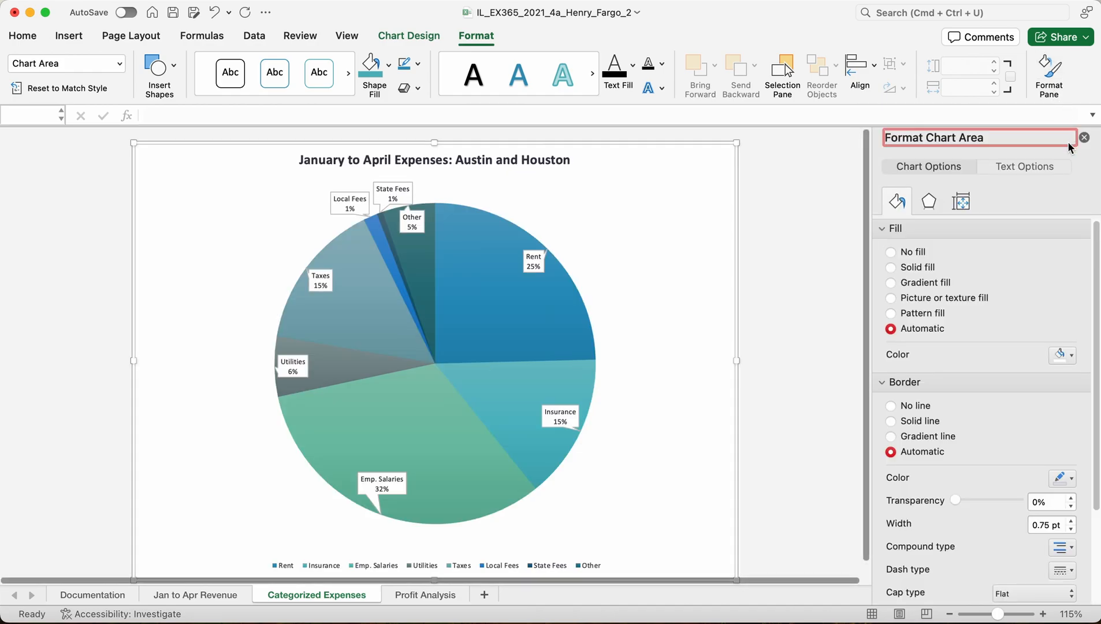
left_click(528, 563)
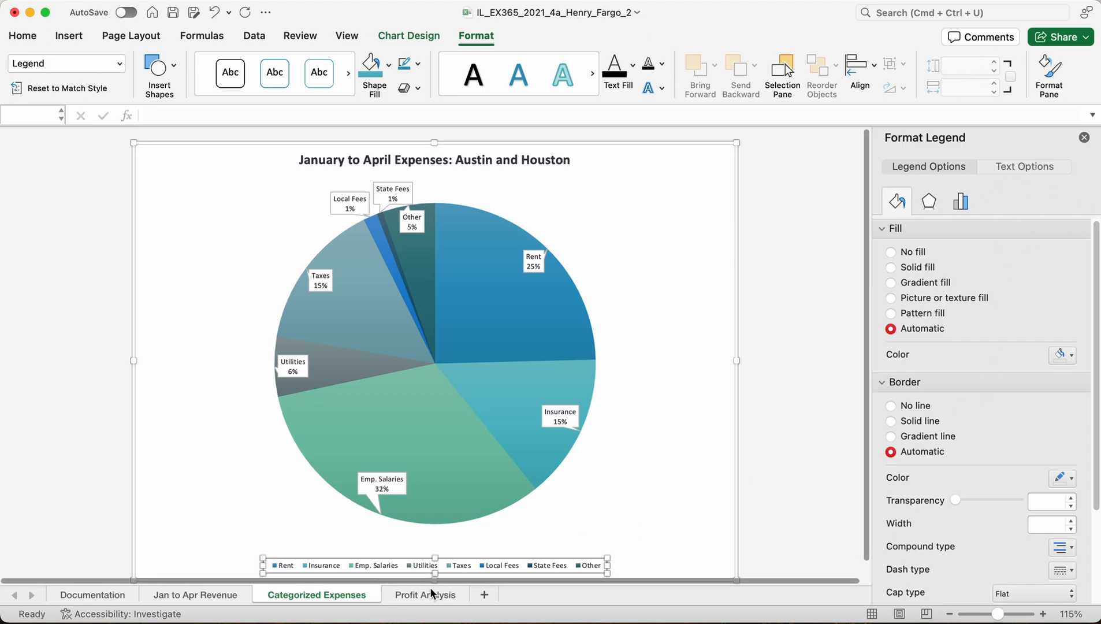
left_click(967, 203)
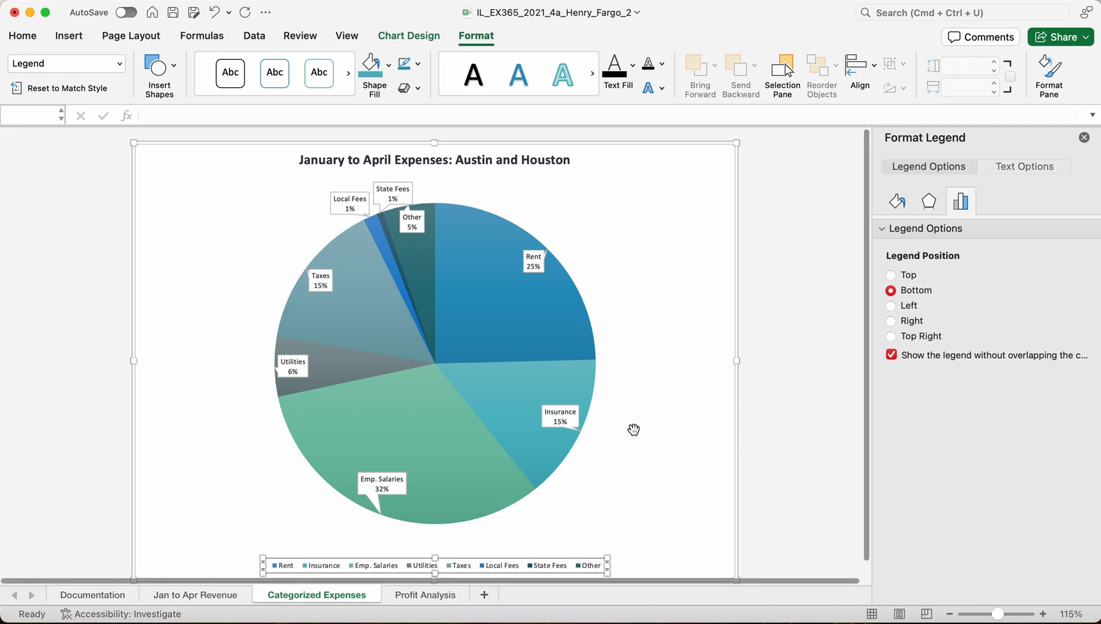
left_click(891, 322)
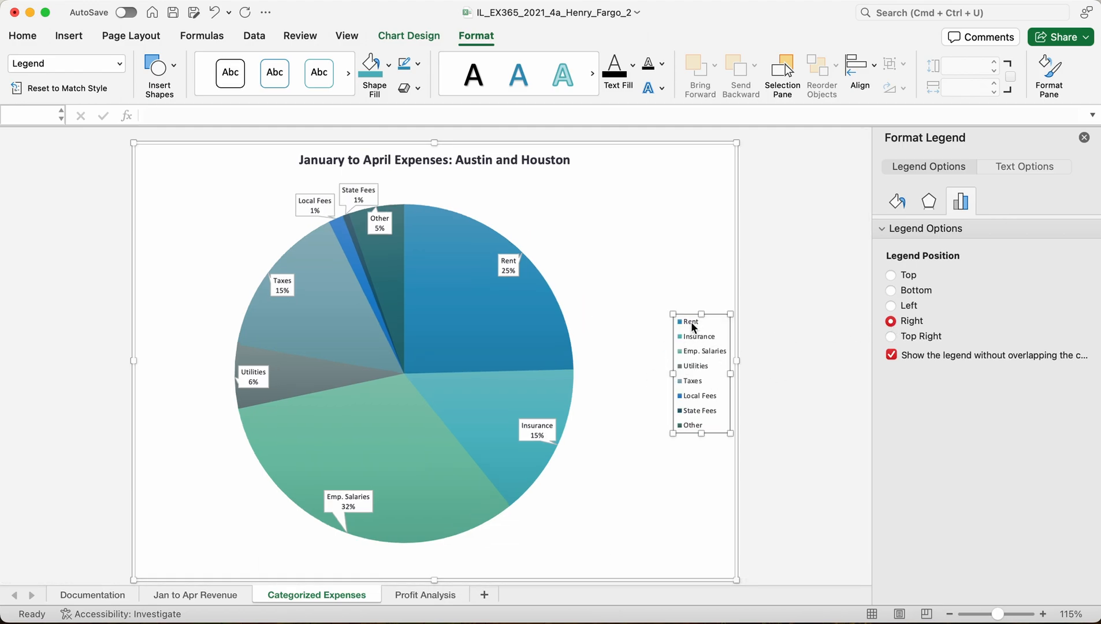
left_click(1083, 139)
left_click(818, 276)
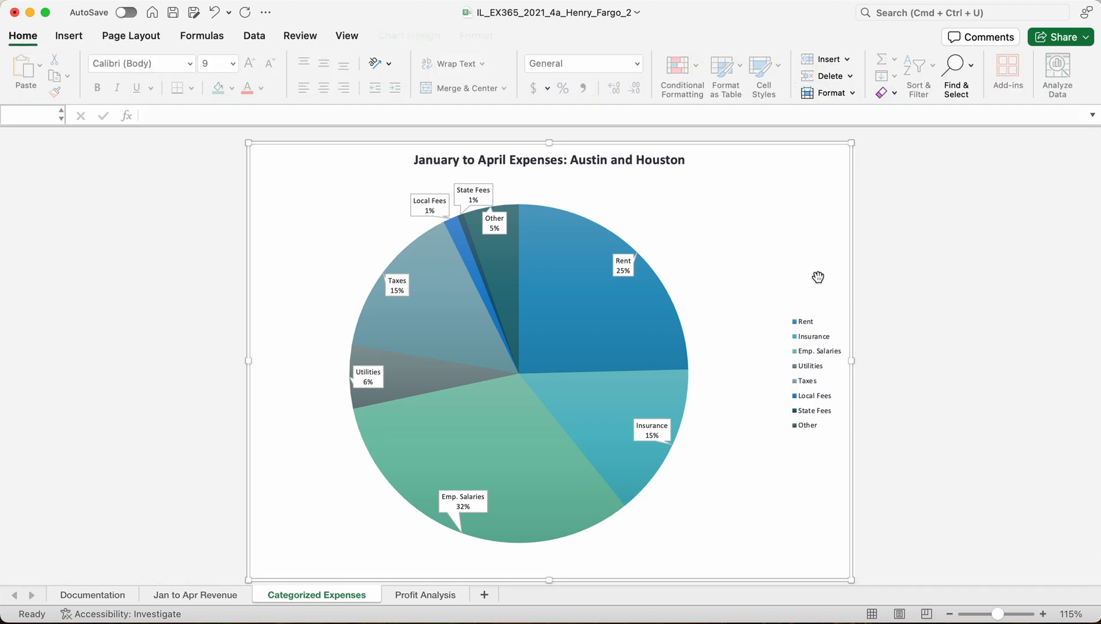
left_click(810, 362)
key("Escape")
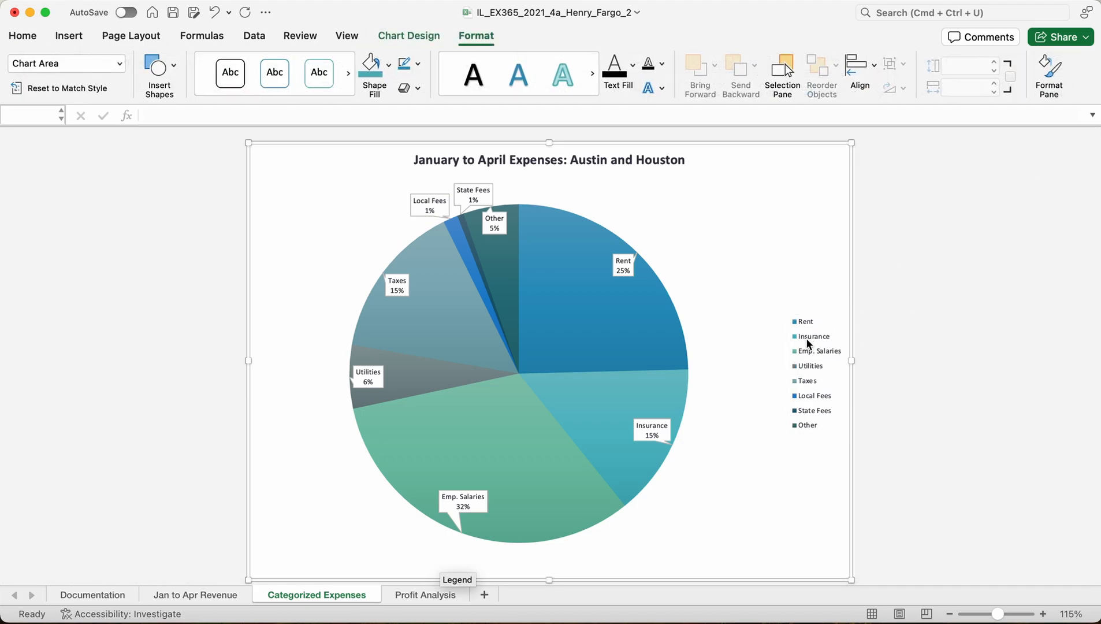
left_click(808, 344)
scroll(582, 534, "down", 1)
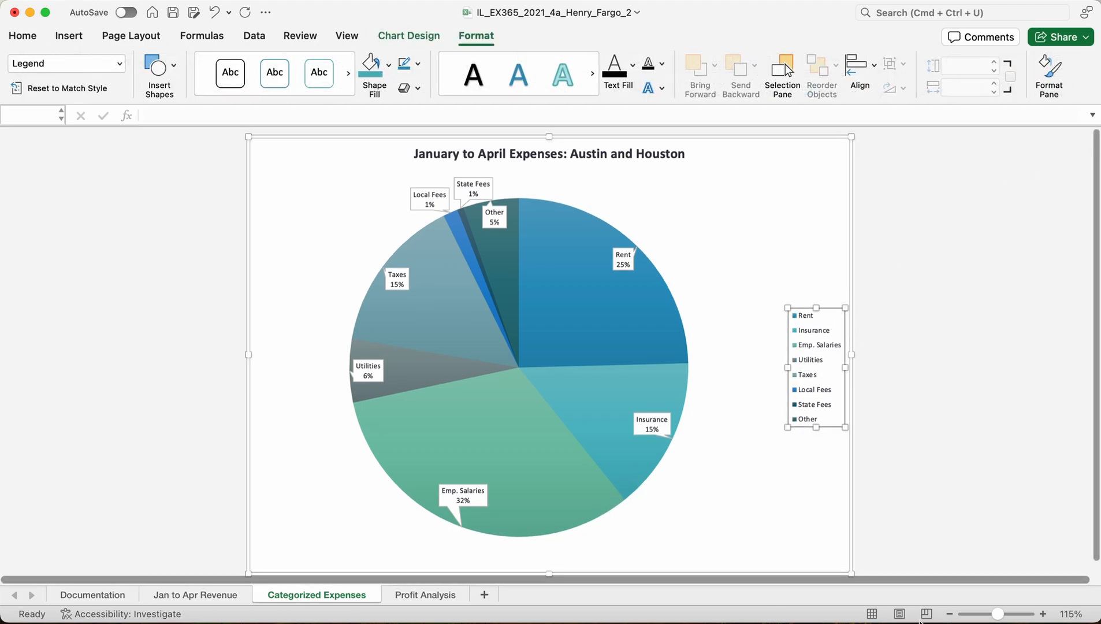
left_click(781, 300)
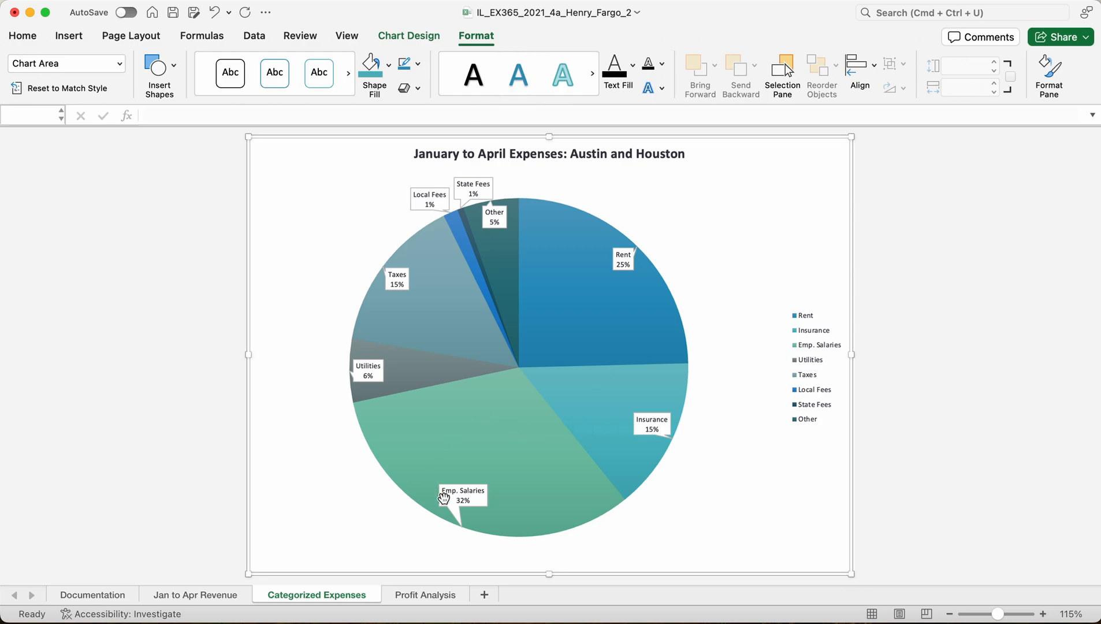
Explode only the Emp. Salaries slice of the pie chart by setting its point explosion to 7%.
mouse_move(503, 474)
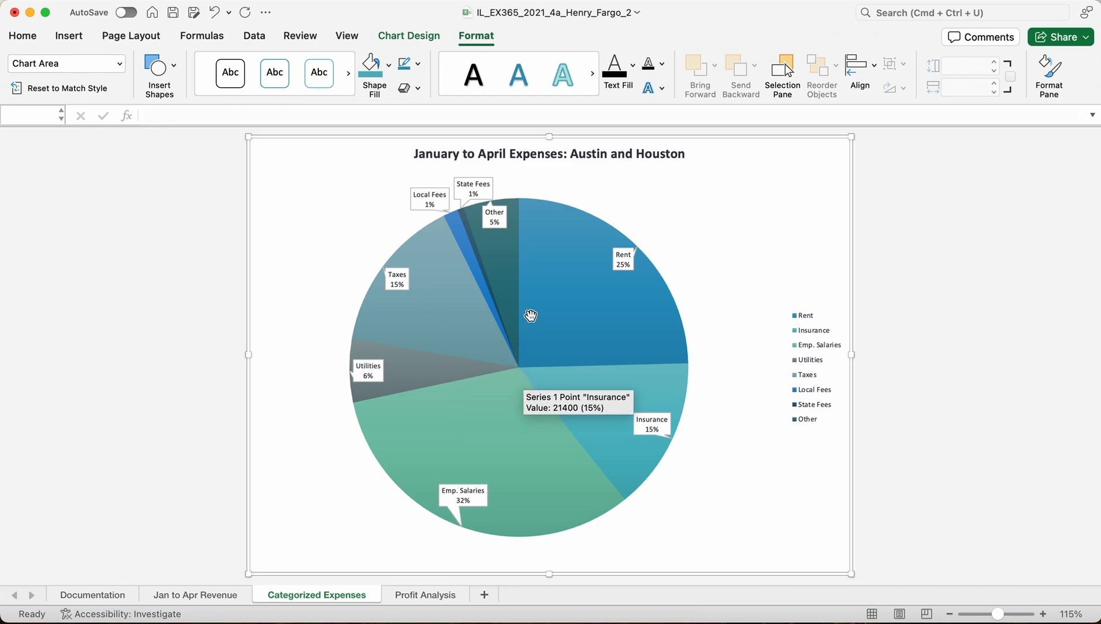
left_click(515, 344)
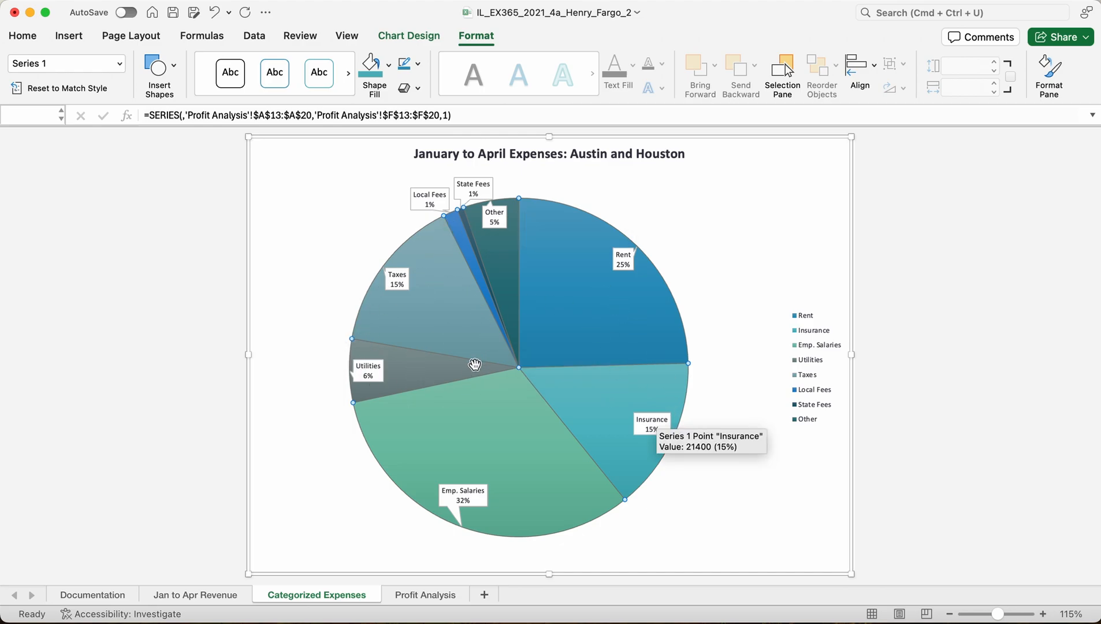
left_click(484, 456)
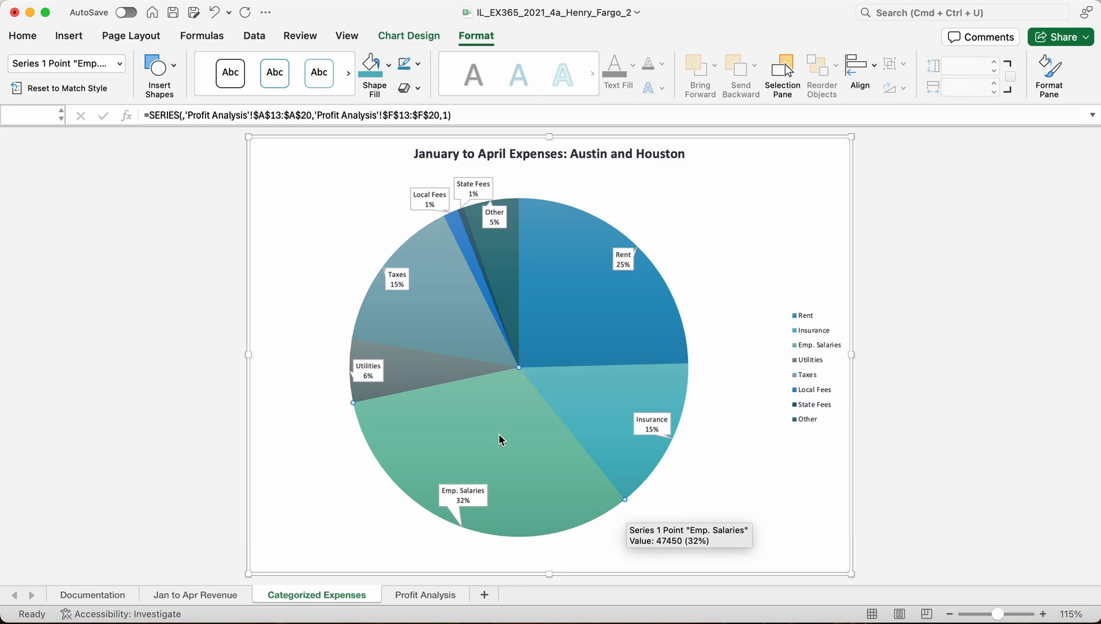
left_click(1048, 72)
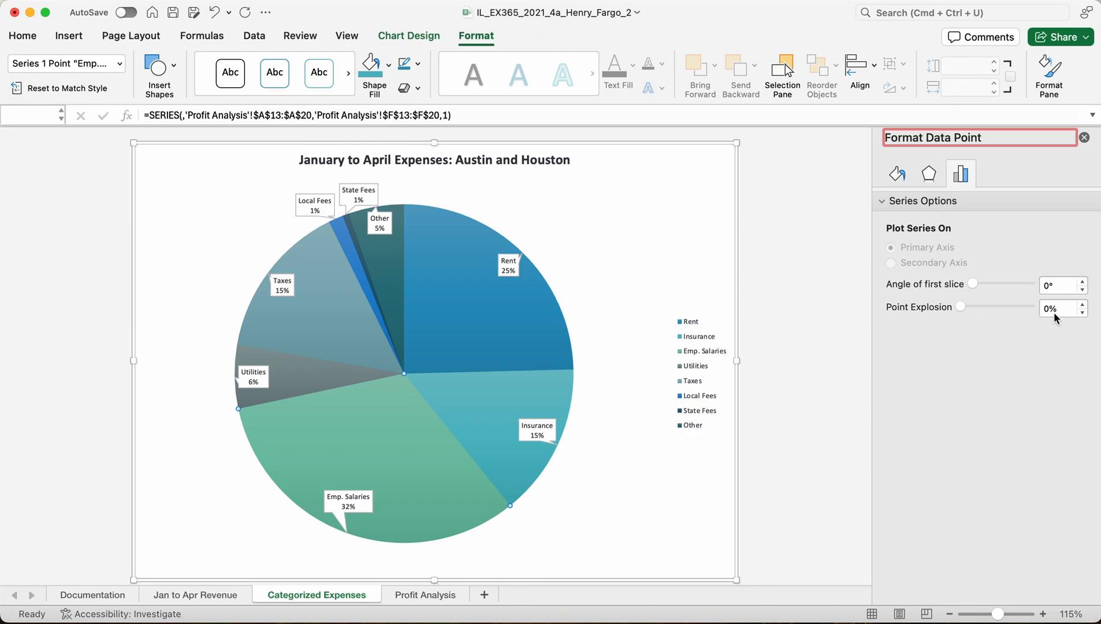
left_click(1082, 304)
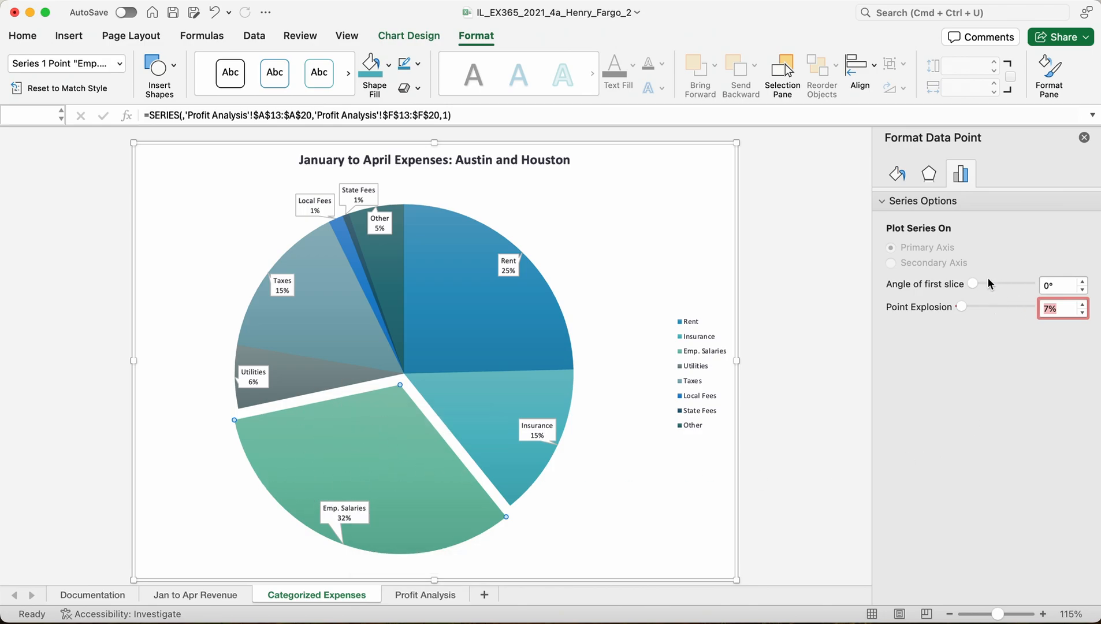
left_click(1084, 138)
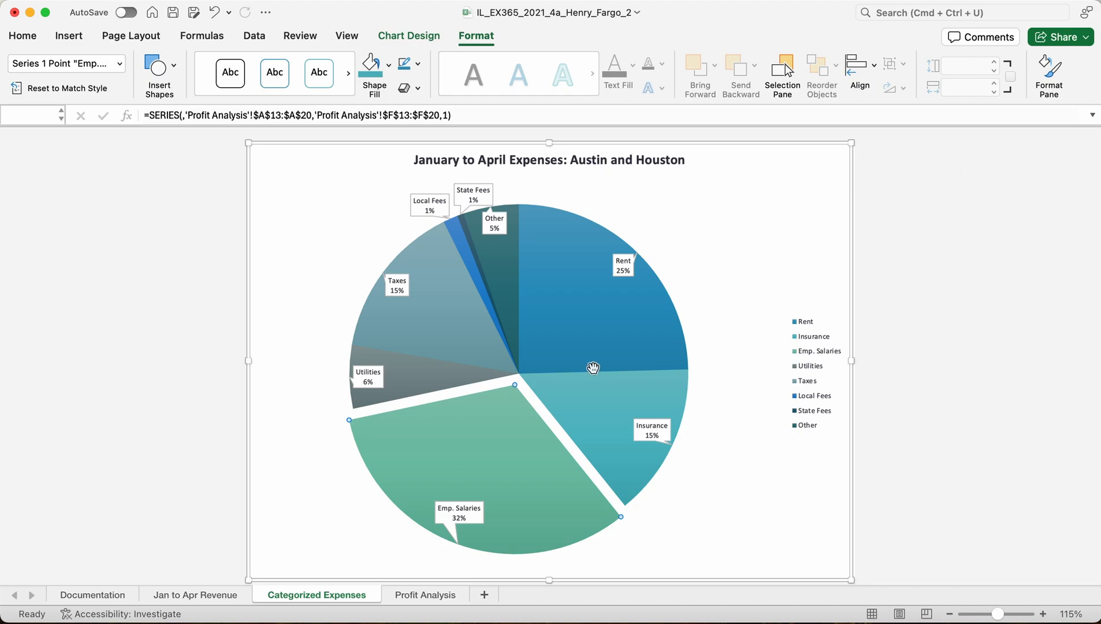
On the Profit Analysis sheet, extend the column chart's left edge to column H and lower its top edge to row 2.
left_click(422, 595)
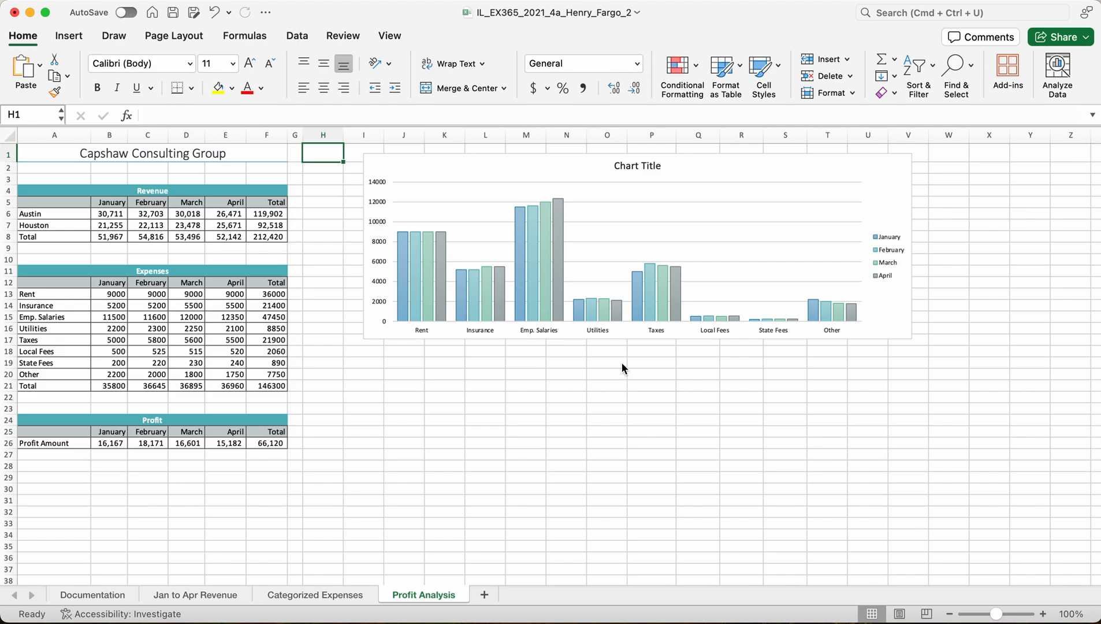
mouse_move(640, 267)
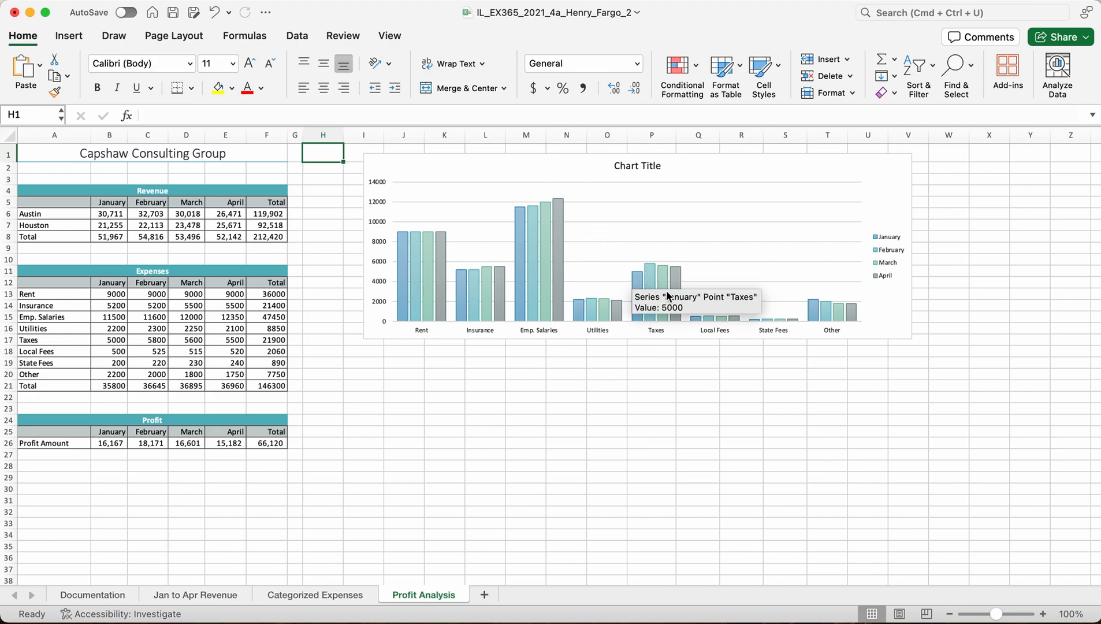
mouse_move(664, 306)
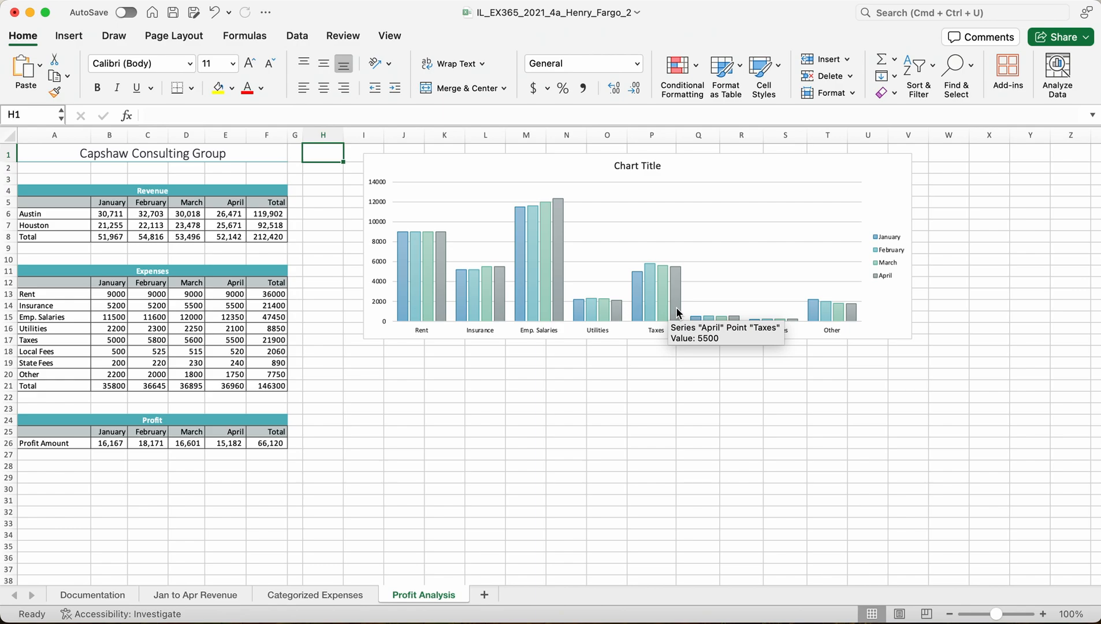
left_click(477, 182)
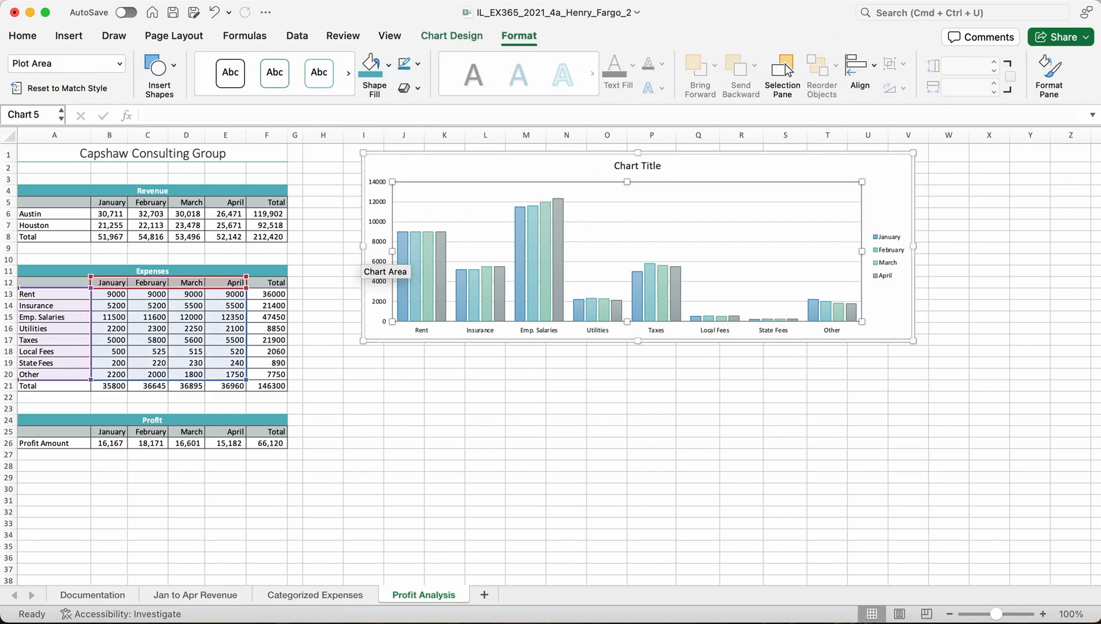
left_click_drag(362, 246, 304, 241)
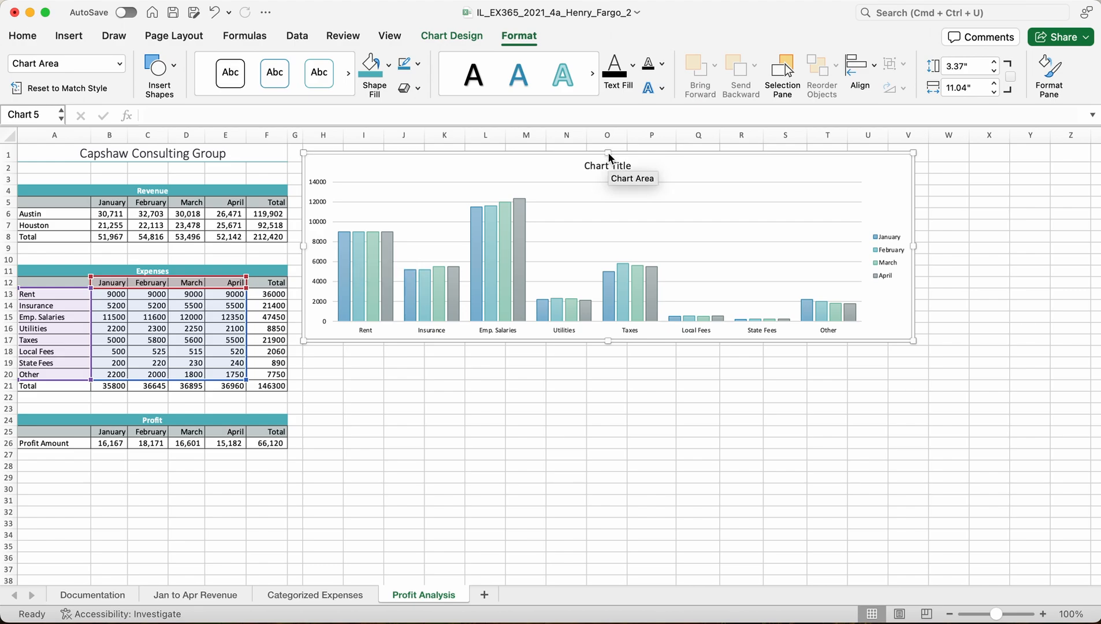
left_click_drag(608, 154, 609, 164)
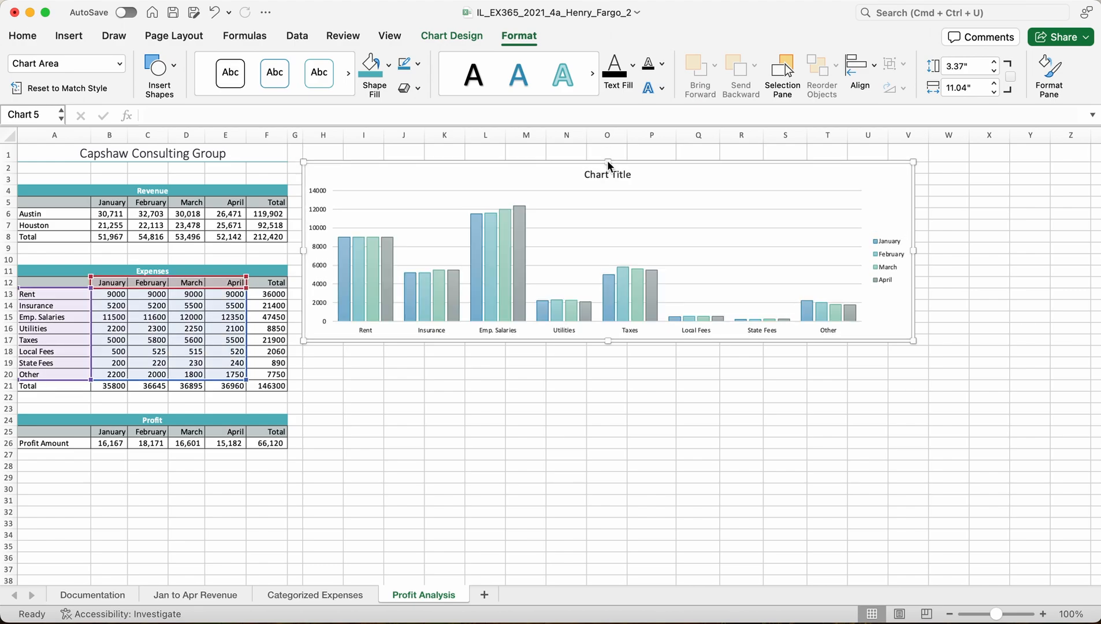
Check the column chart against column H and row 2, and fine-tune its top edge so the upper-left corner sits in H2.
left_click(327, 136)
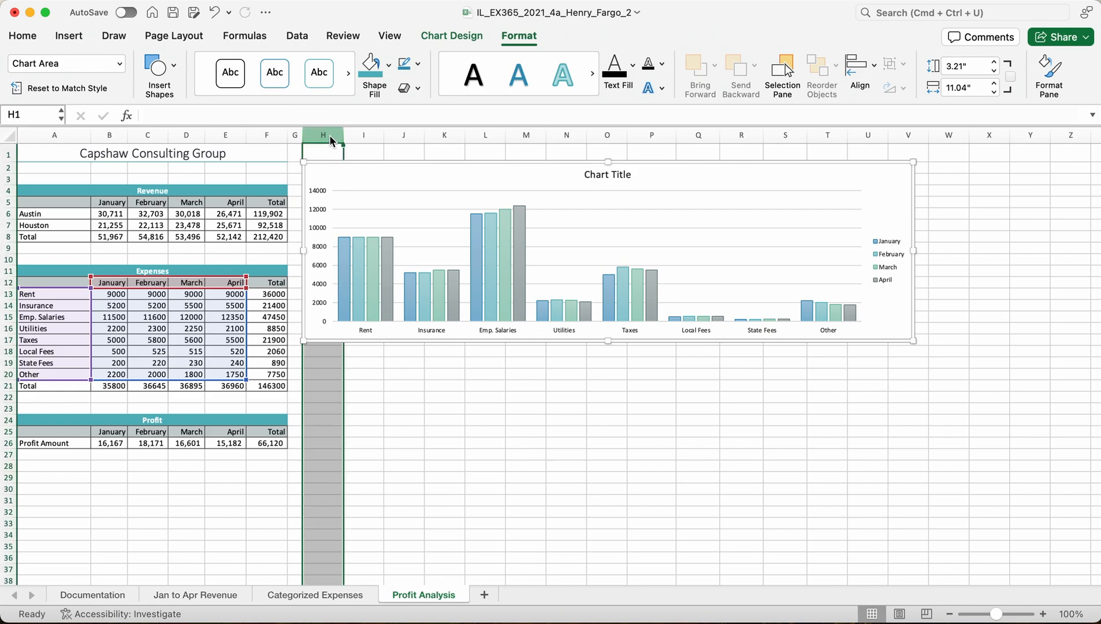
left_click(9, 168)
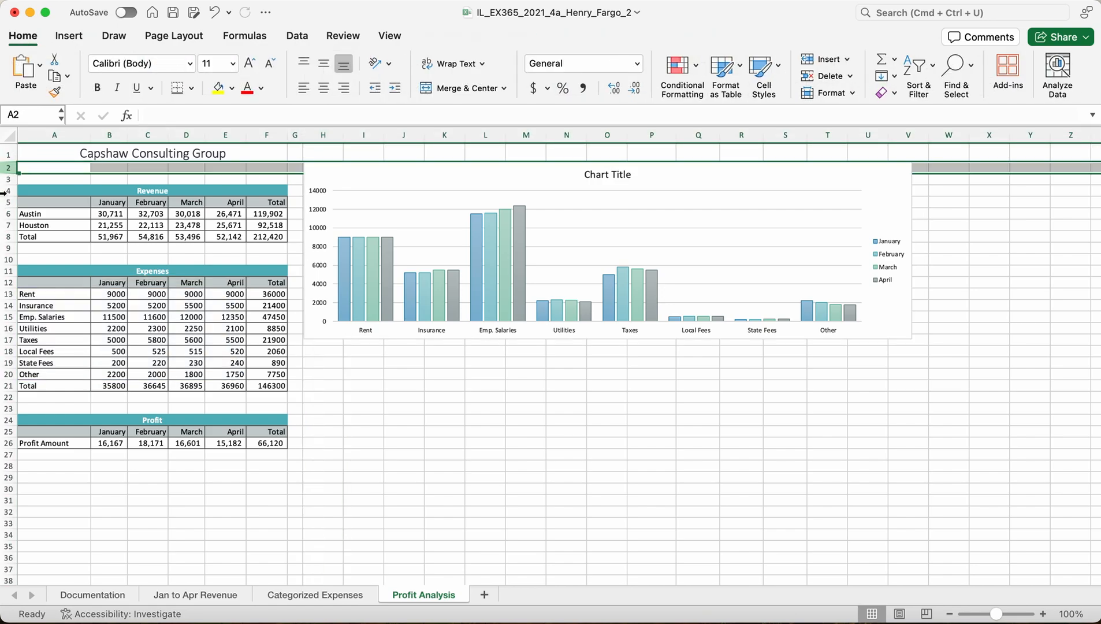
left_click(336, 133)
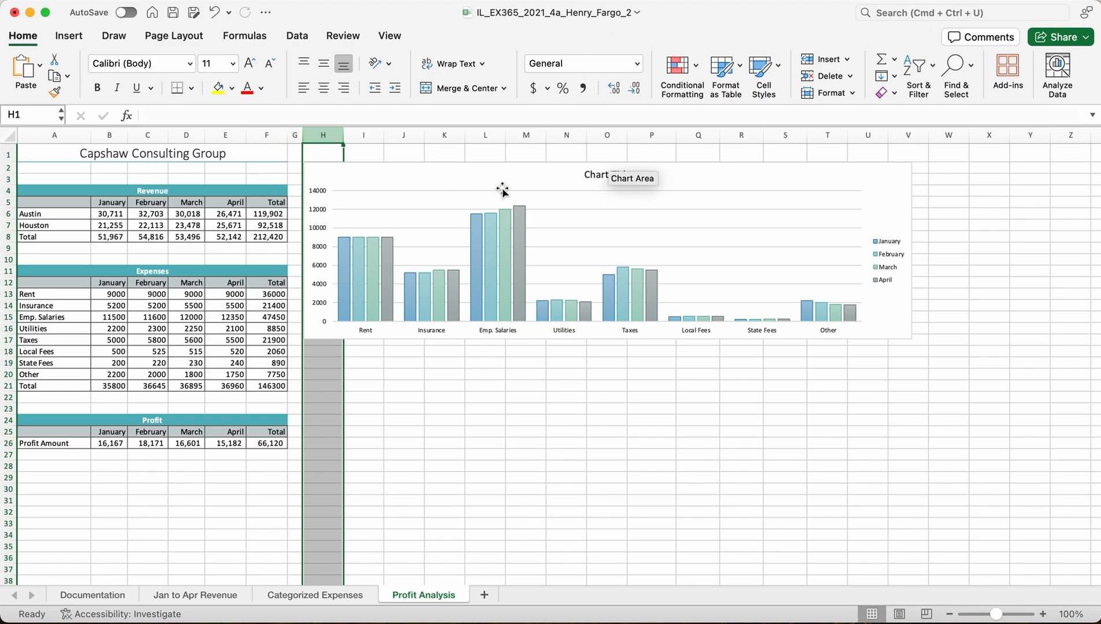
left_click(628, 180)
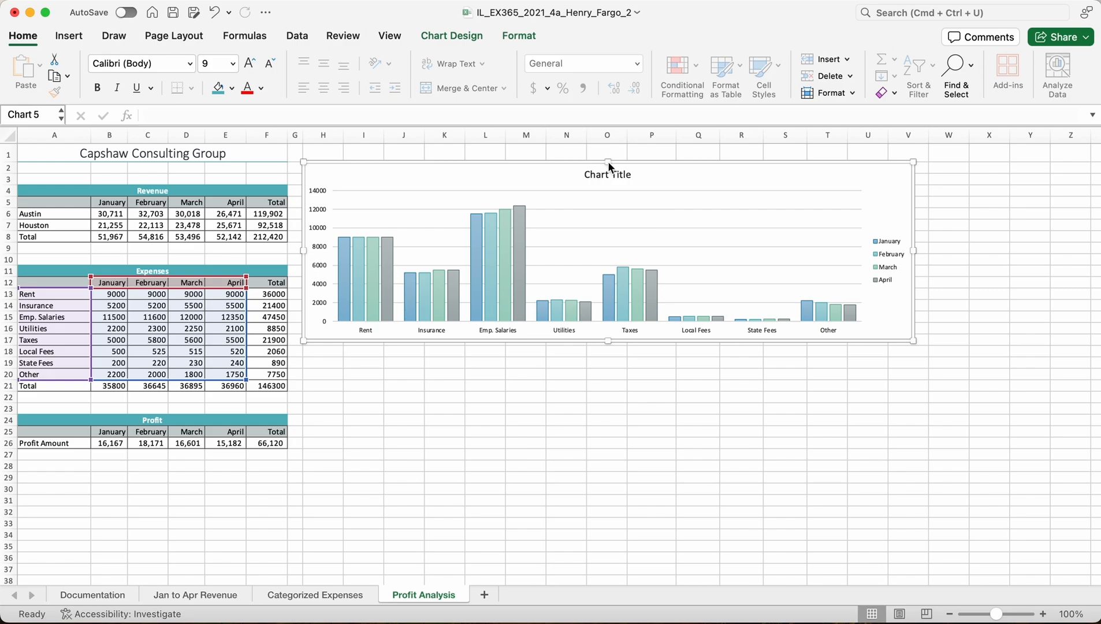
left_click_drag(608, 162, 606, 162)
left_click(701, 384)
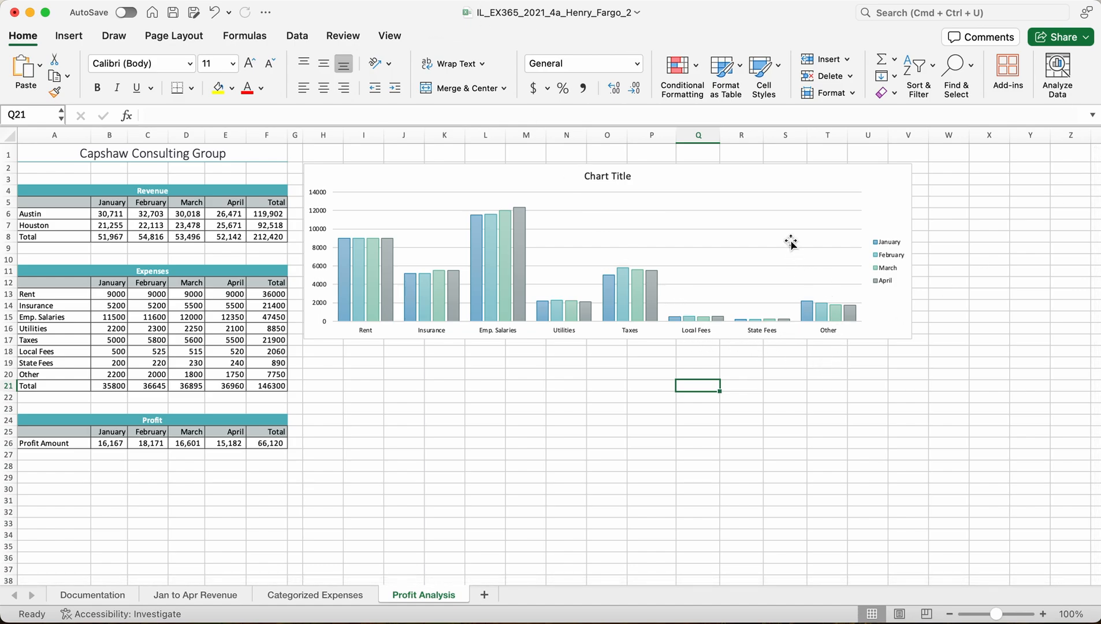
Resize the column chart so its right edge ends at column S and its bottom edge at row 21, checking the alignment.
left_click(894, 232)
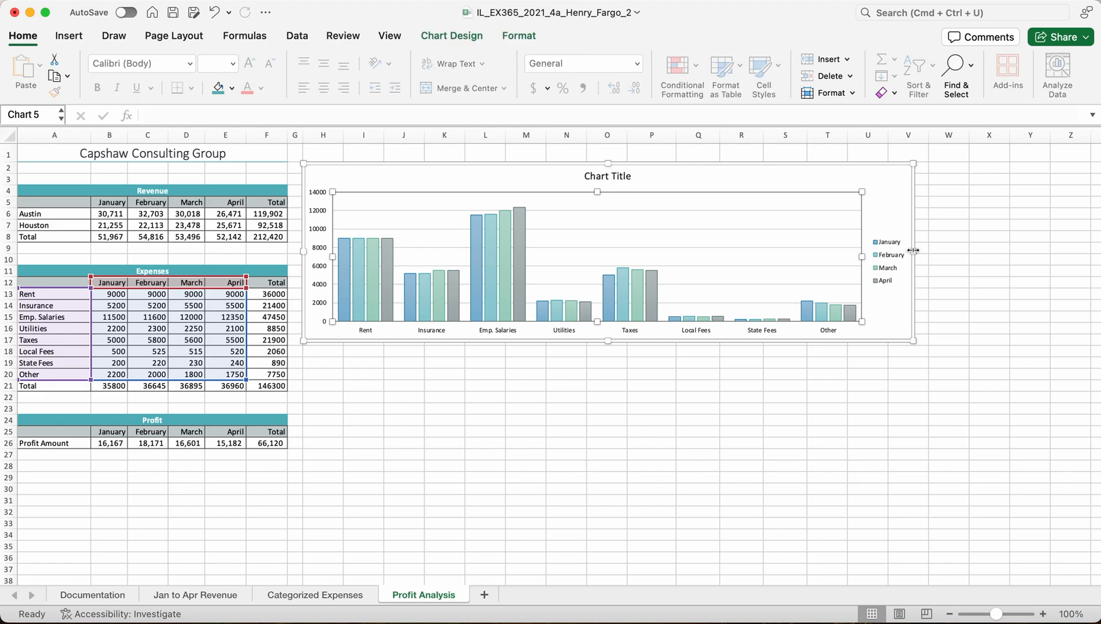
left_click_drag(913, 251, 807, 252)
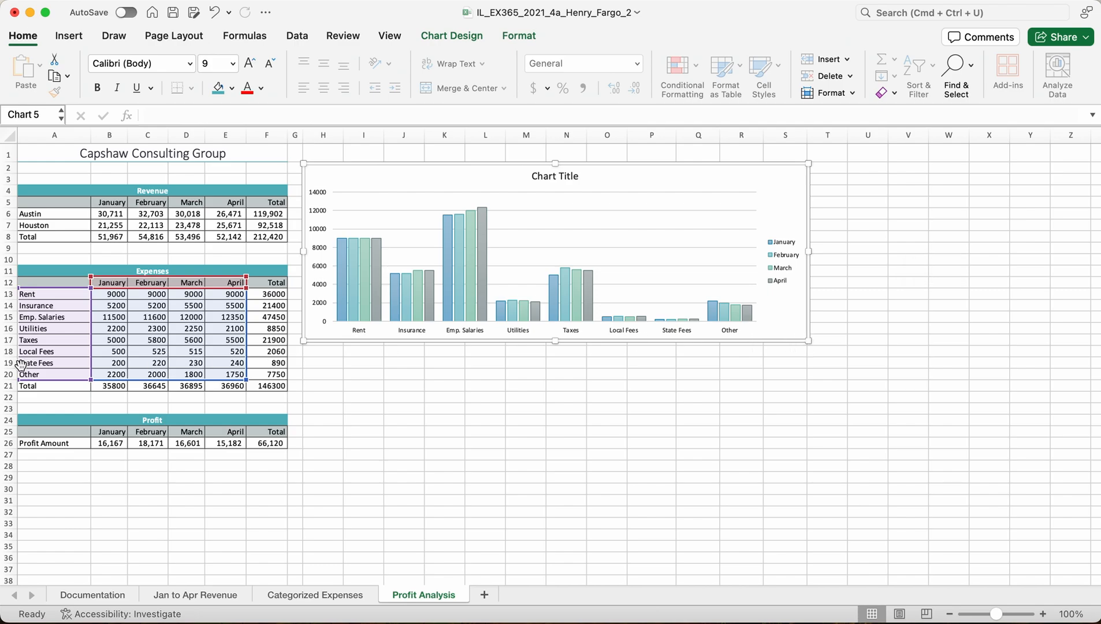
left_click(11, 386)
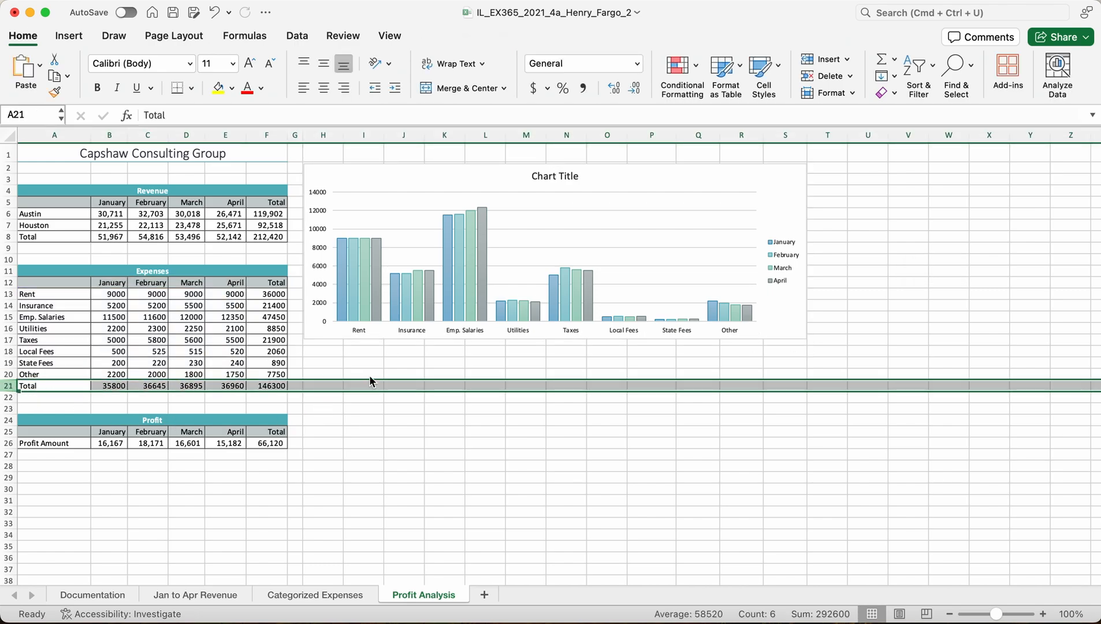
left_click(553, 340)
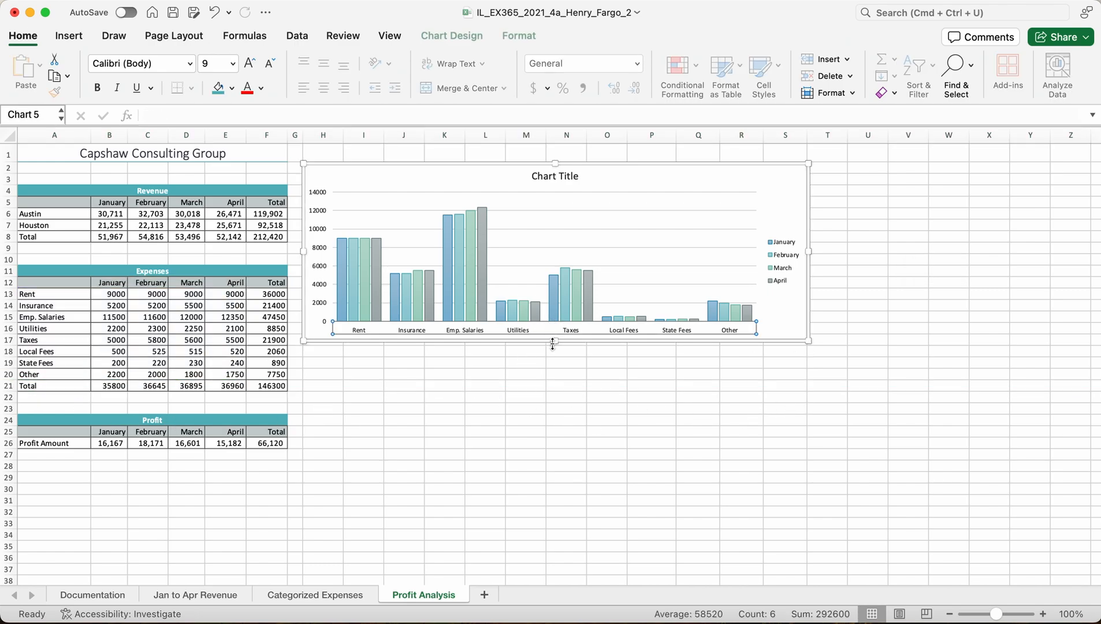
left_click_drag(554, 341, 552, 387)
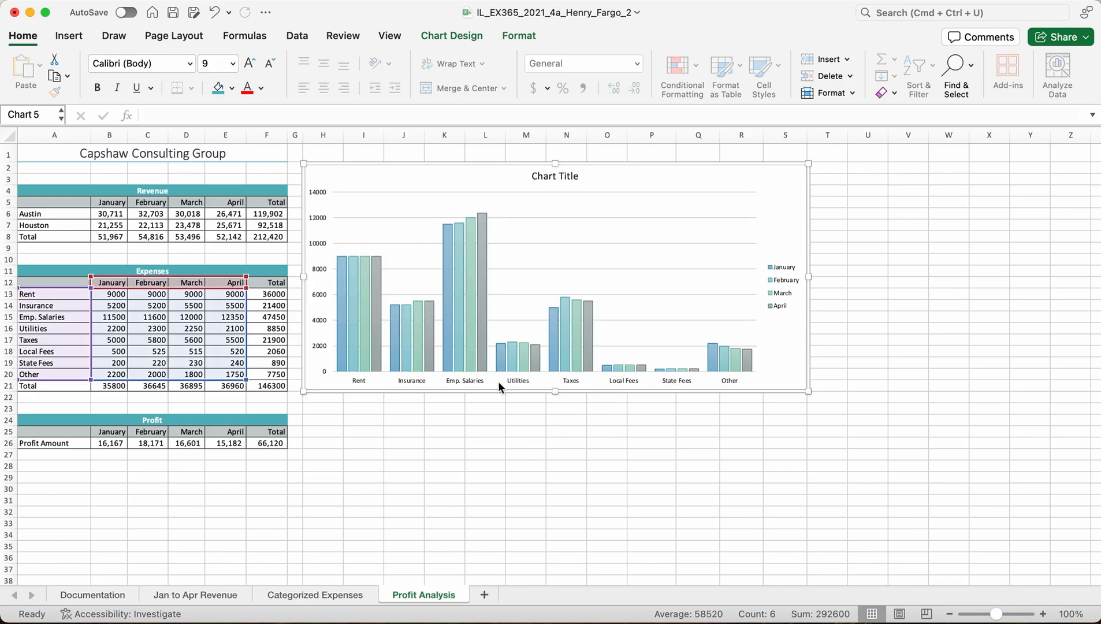
left_click(12, 388)
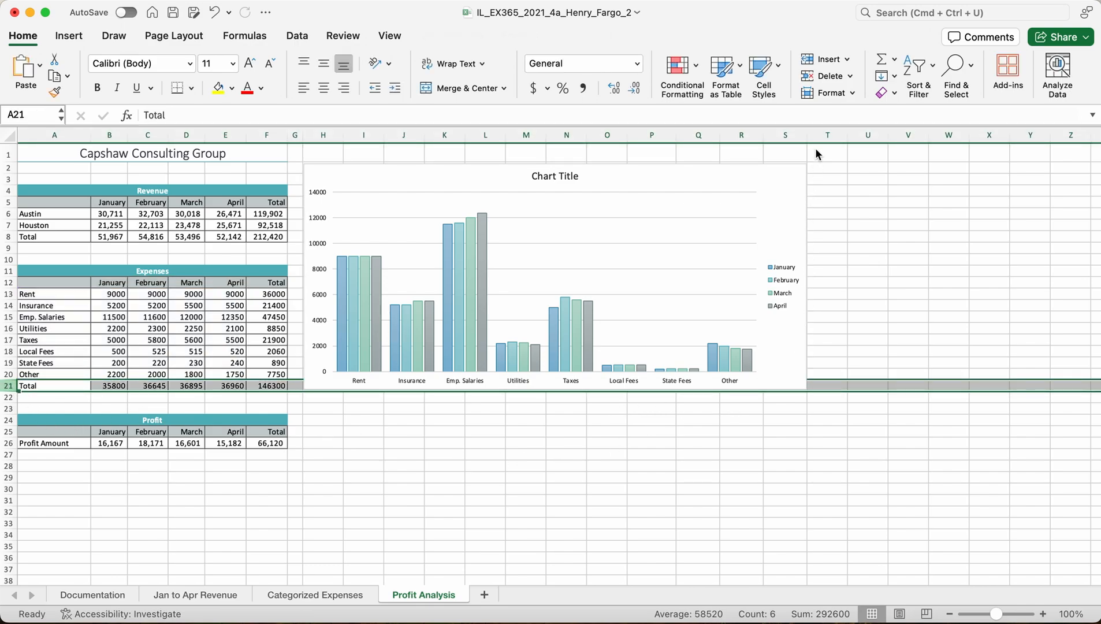
left_click(787, 135)
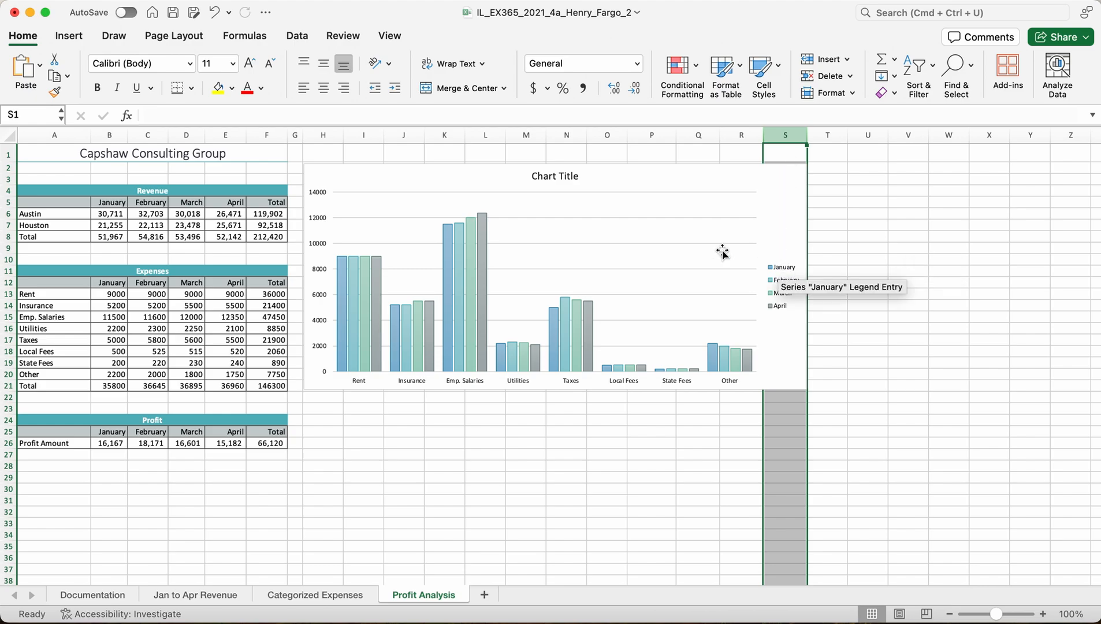
left_click(320, 134)
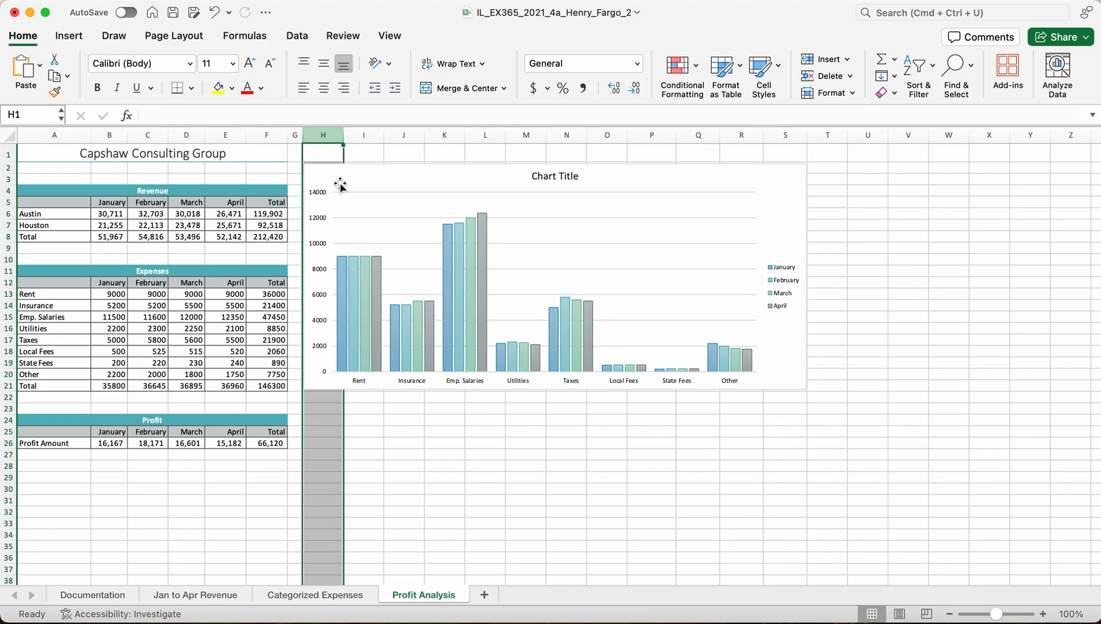
Check the column chart's top edge against row 2, and set the chart title to "January to April Expenses Category".
left_click(5, 169)
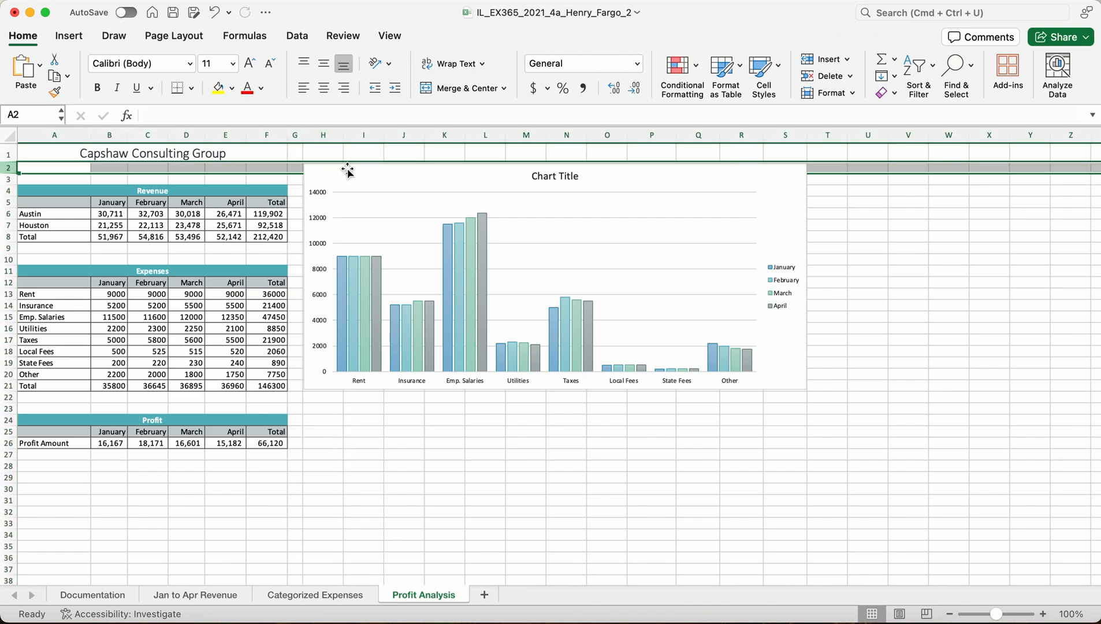
left_click(764, 328)
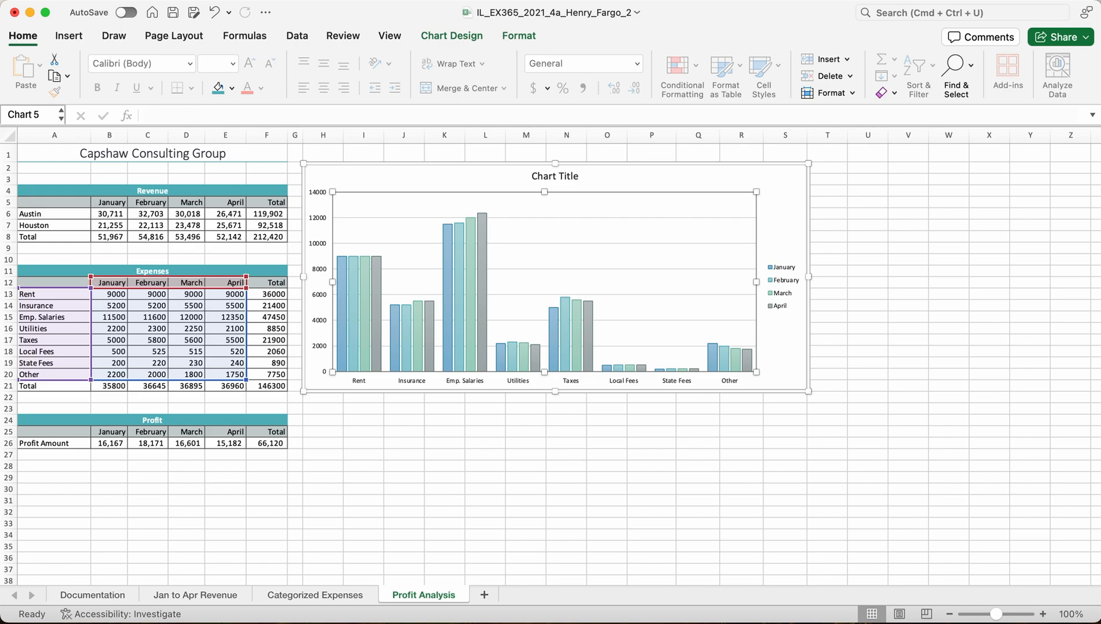
left_click(564, 175)
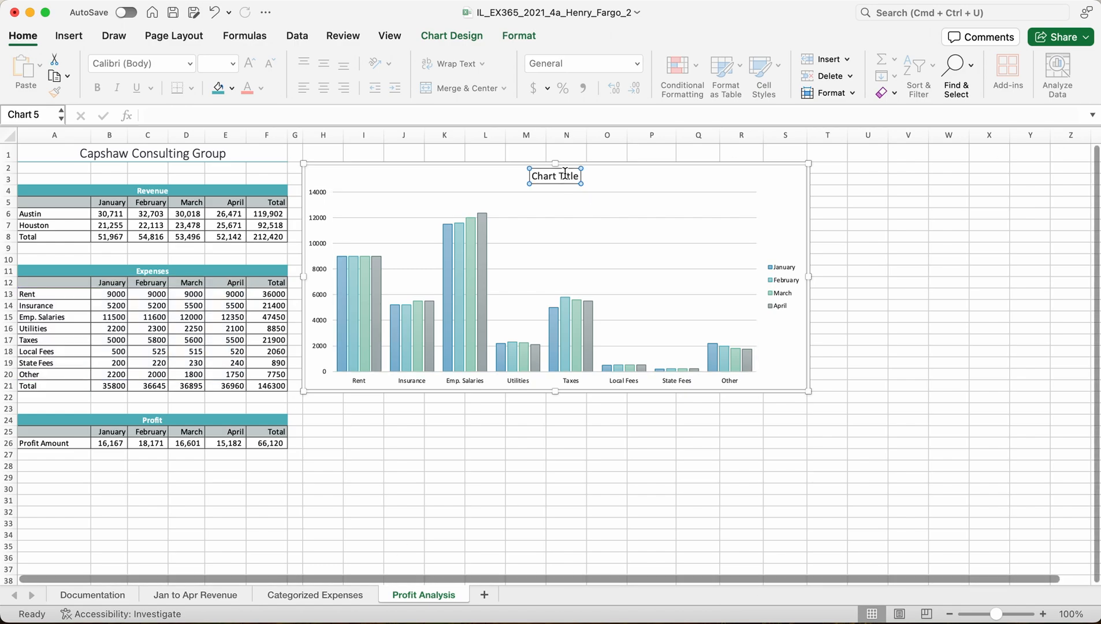
left_click(236, 114)
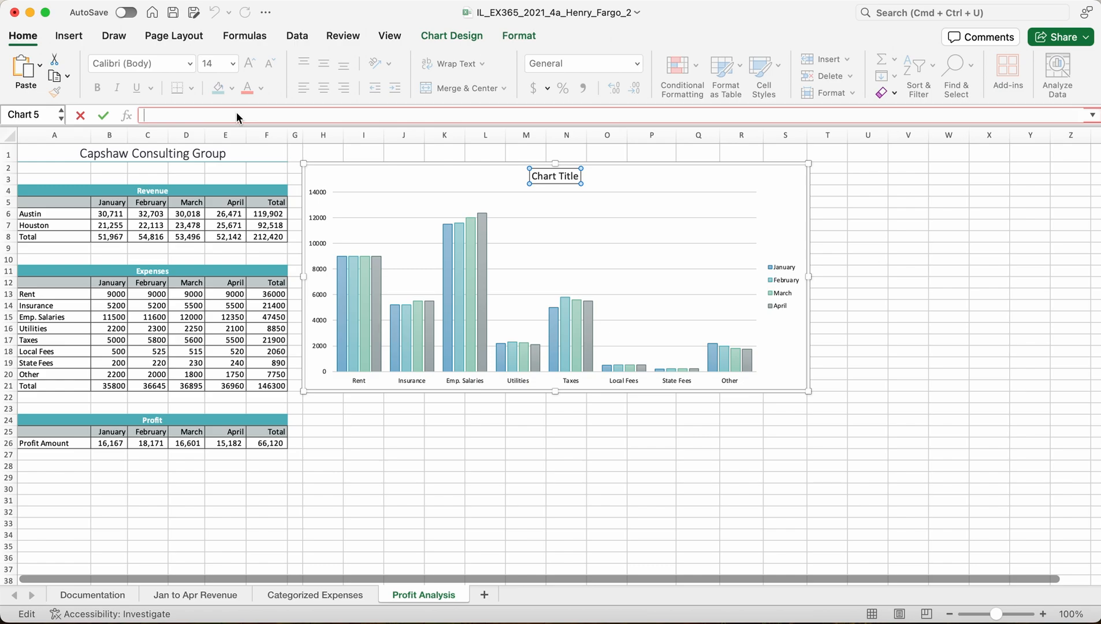
type("January to April Expenses by ")
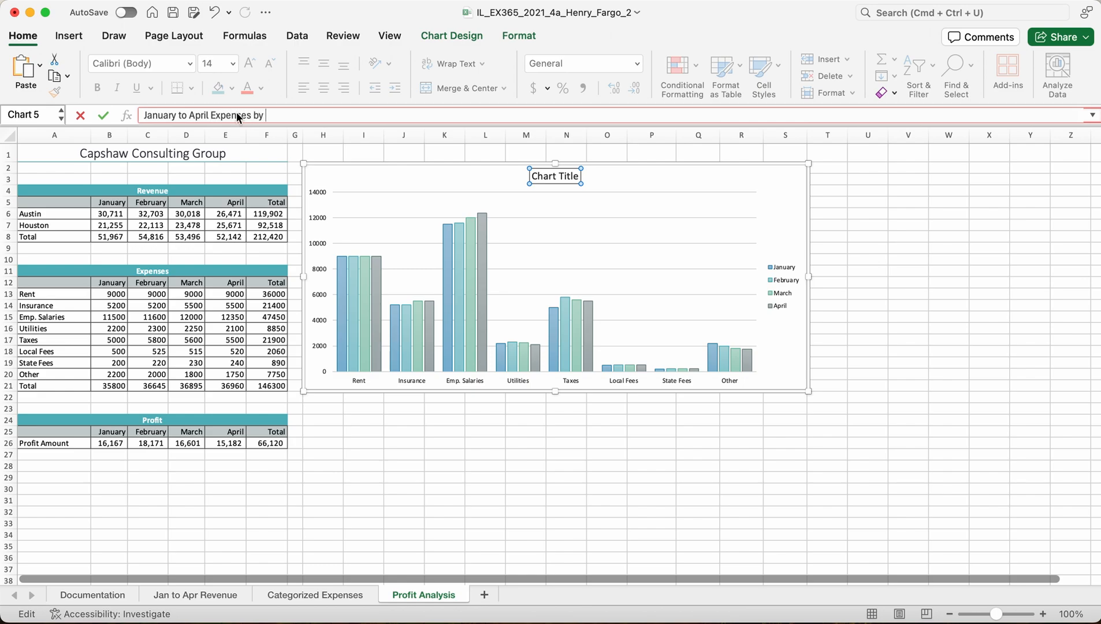
type("category")
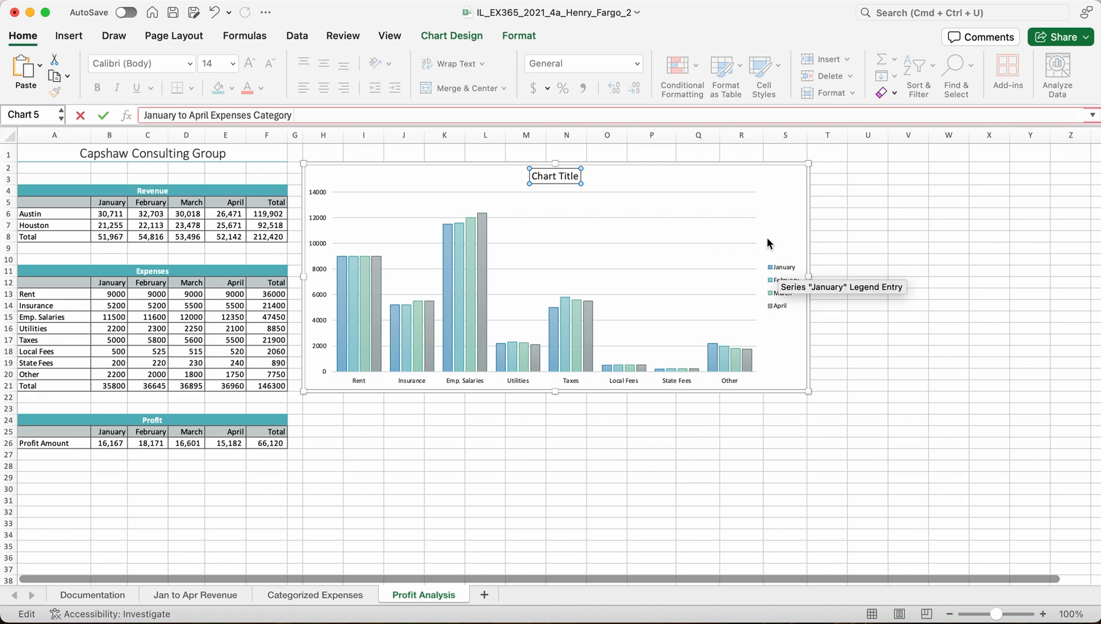
key("Return")
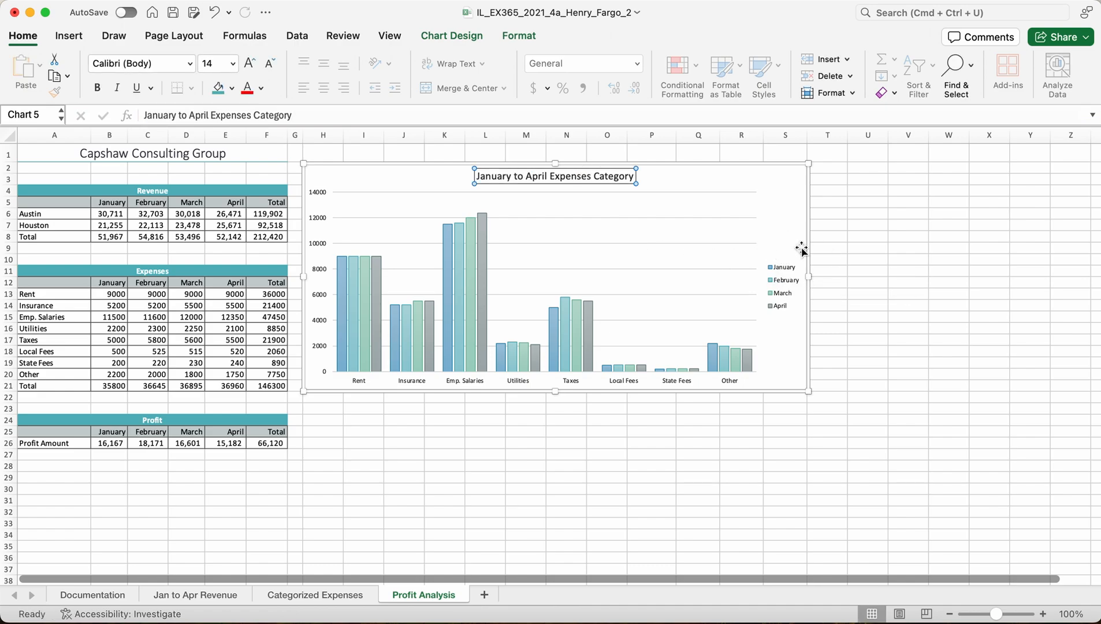
left_click(529, 203)
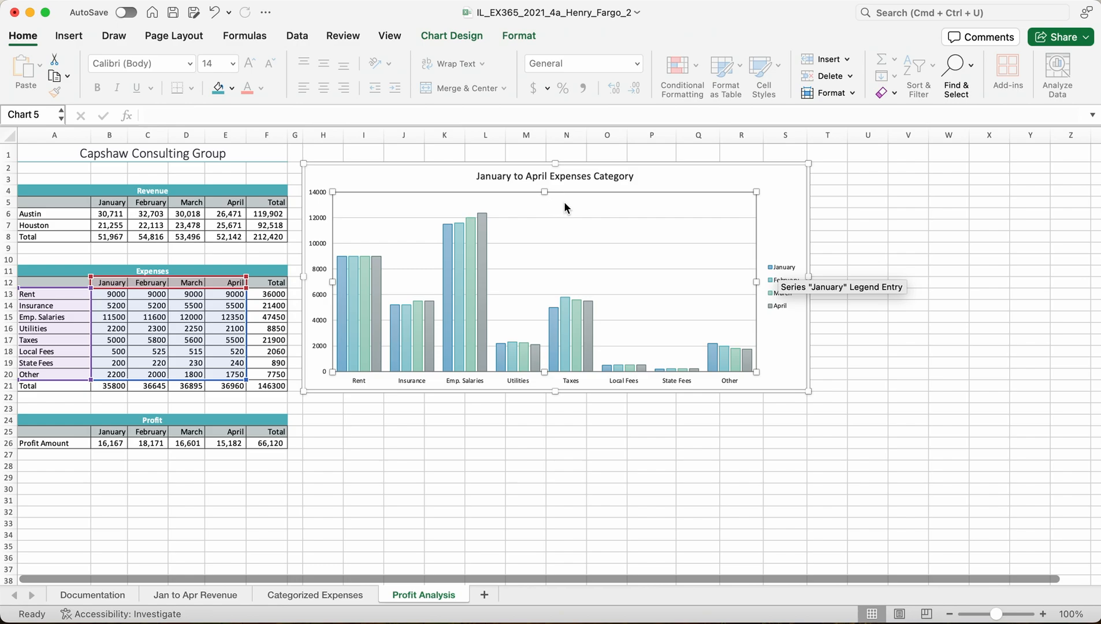
left_click(550, 174)
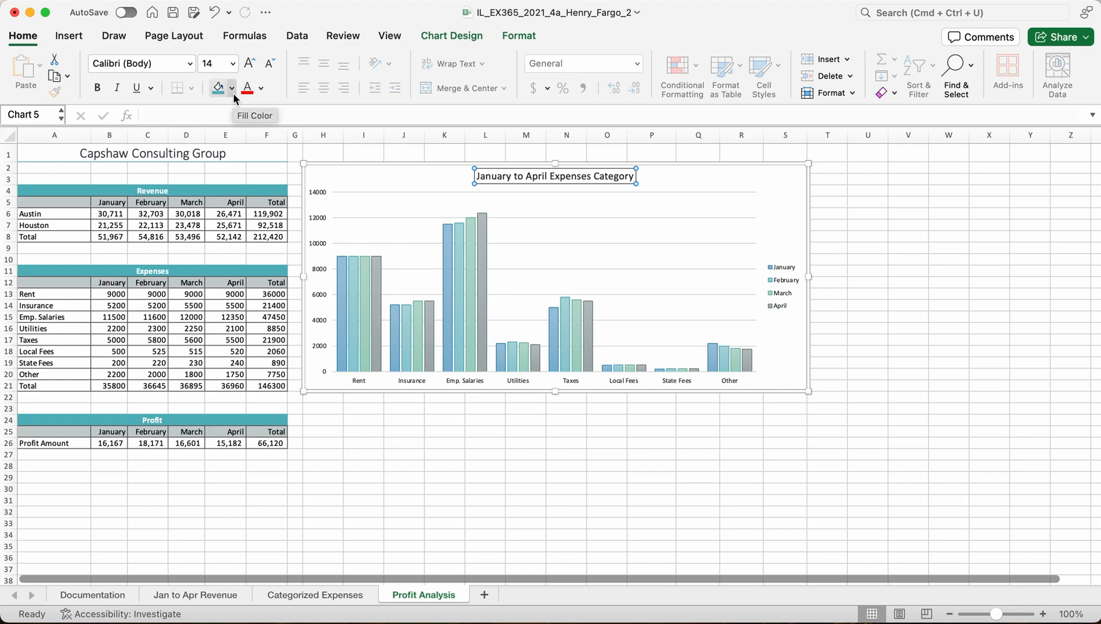
left_click(233, 92)
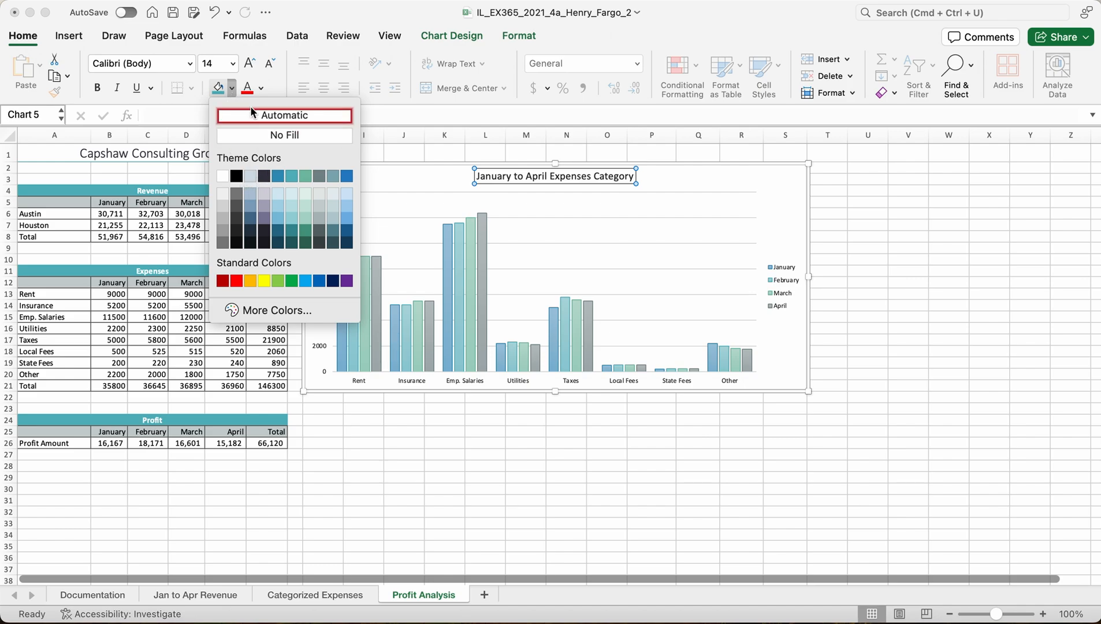
left_click(277, 91)
left_click(457, 243)
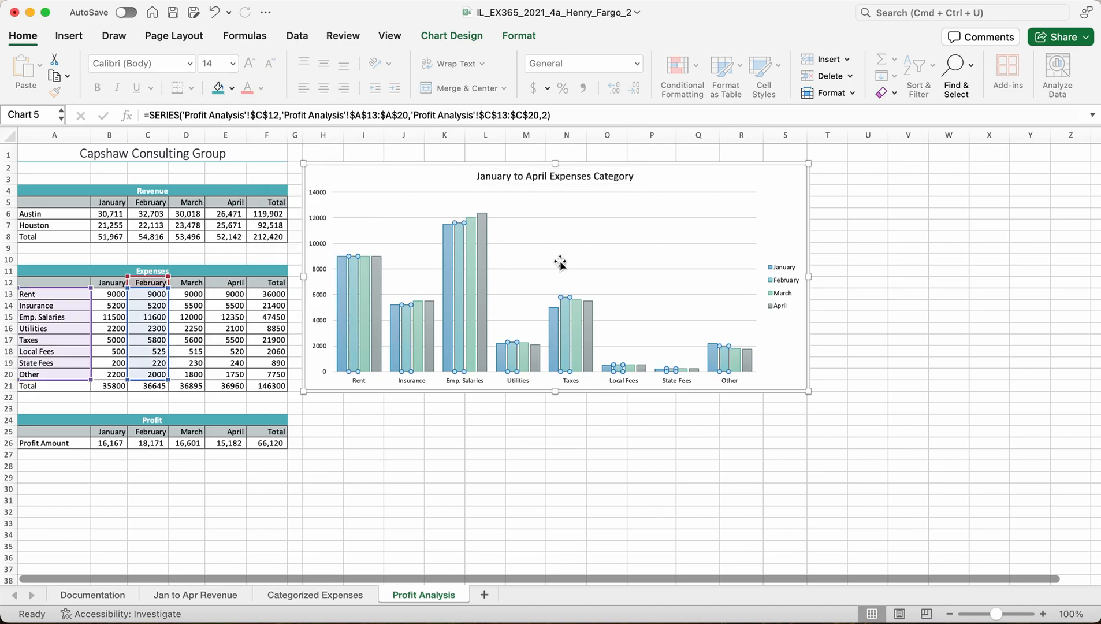
Change the column chart's colors to the aqua palette in the second row of the Monochromatic group.
left_click(577, 263)
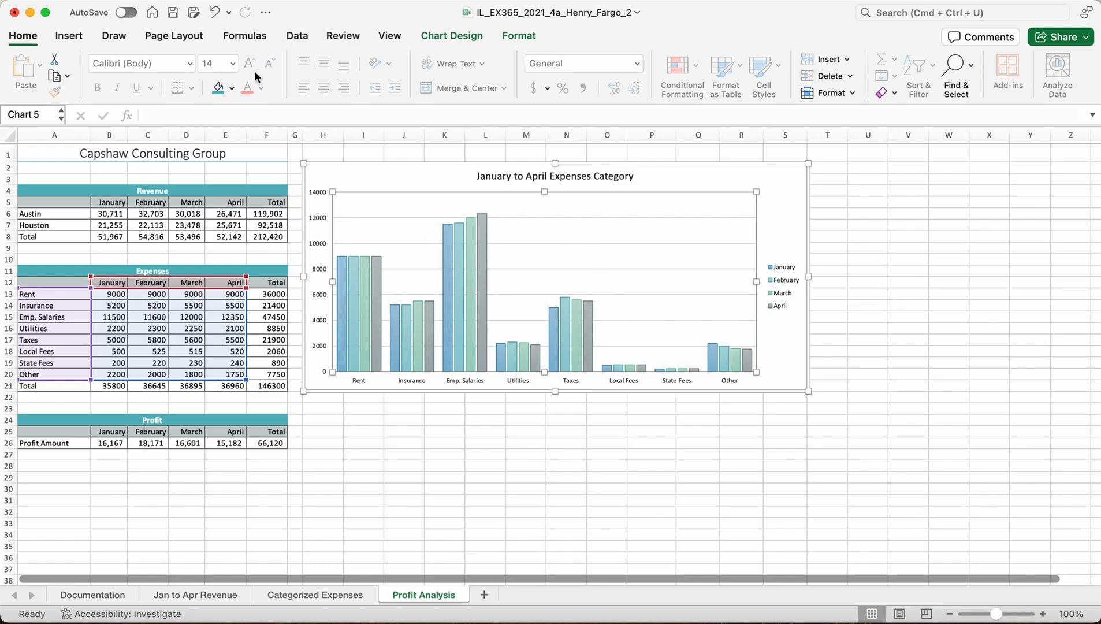
left_click(431, 38)
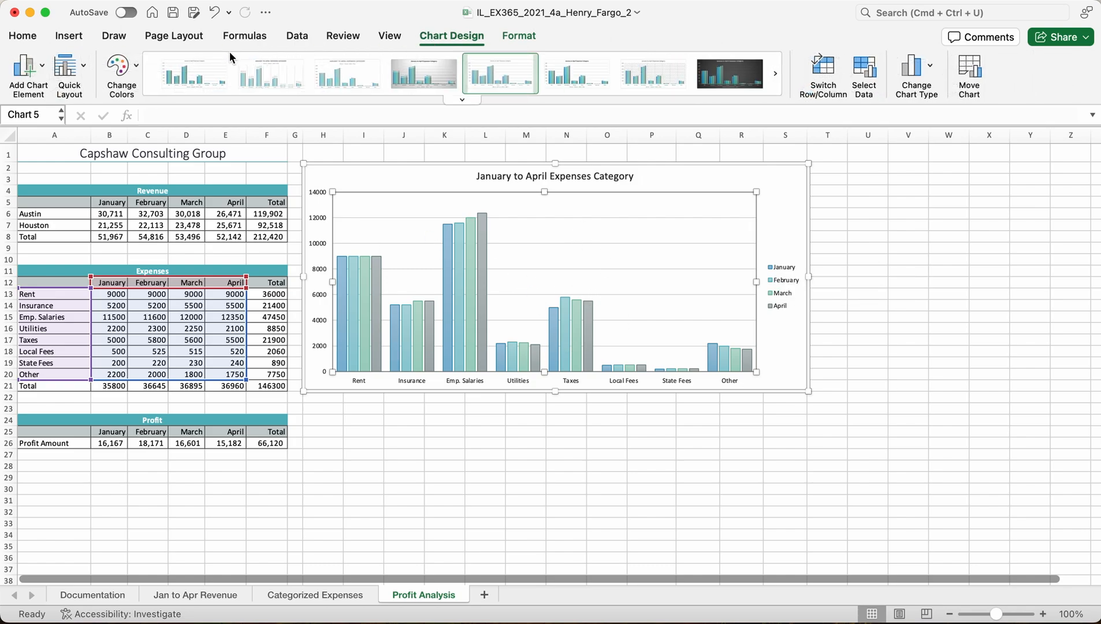
left_click(132, 62)
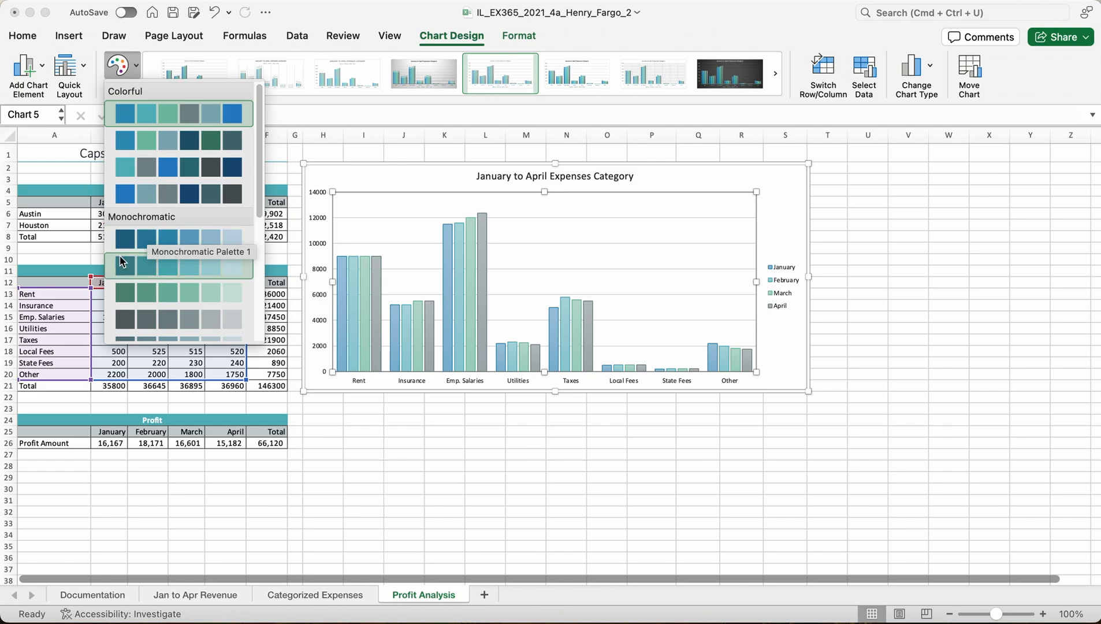
left_click(161, 267)
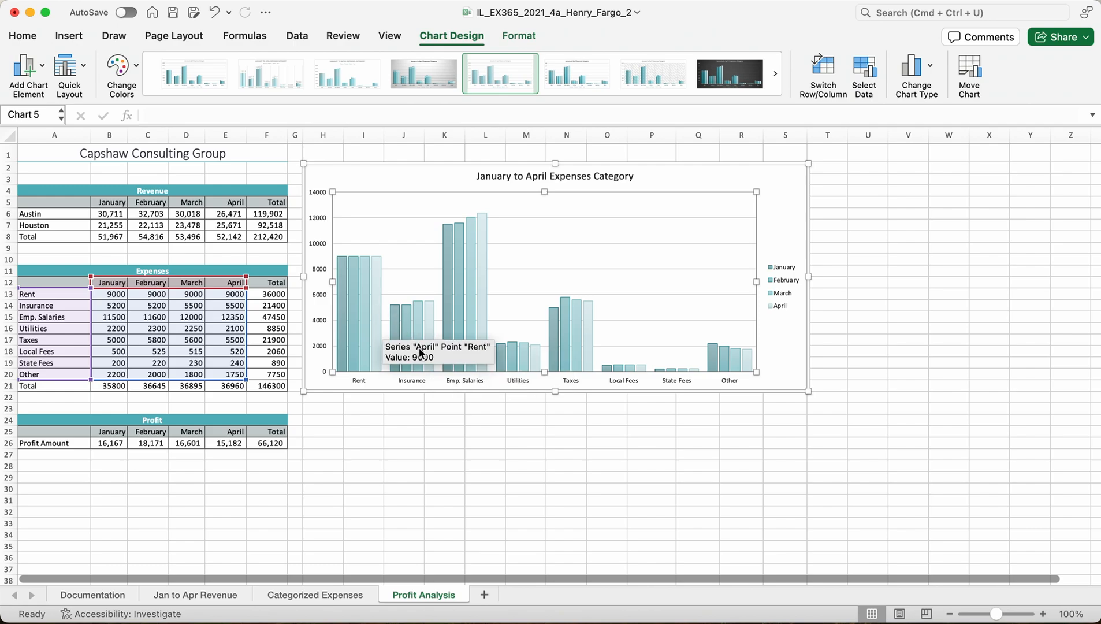
Fill the April data series in the column chart with Aqua, Accent 2.
left_click(377, 328)
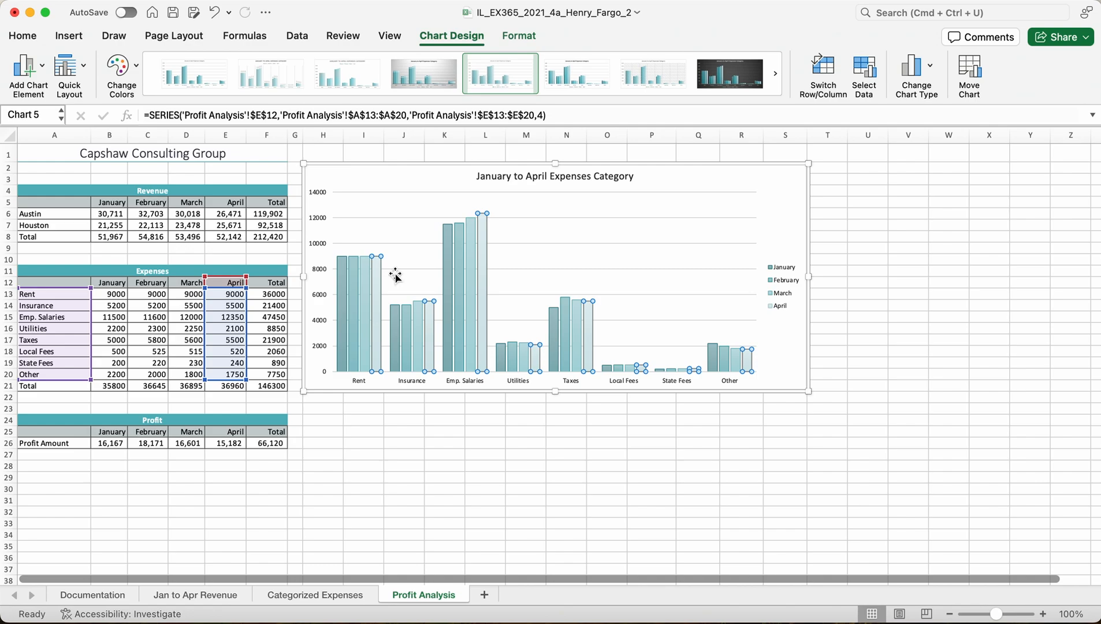
left_click(22, 37)
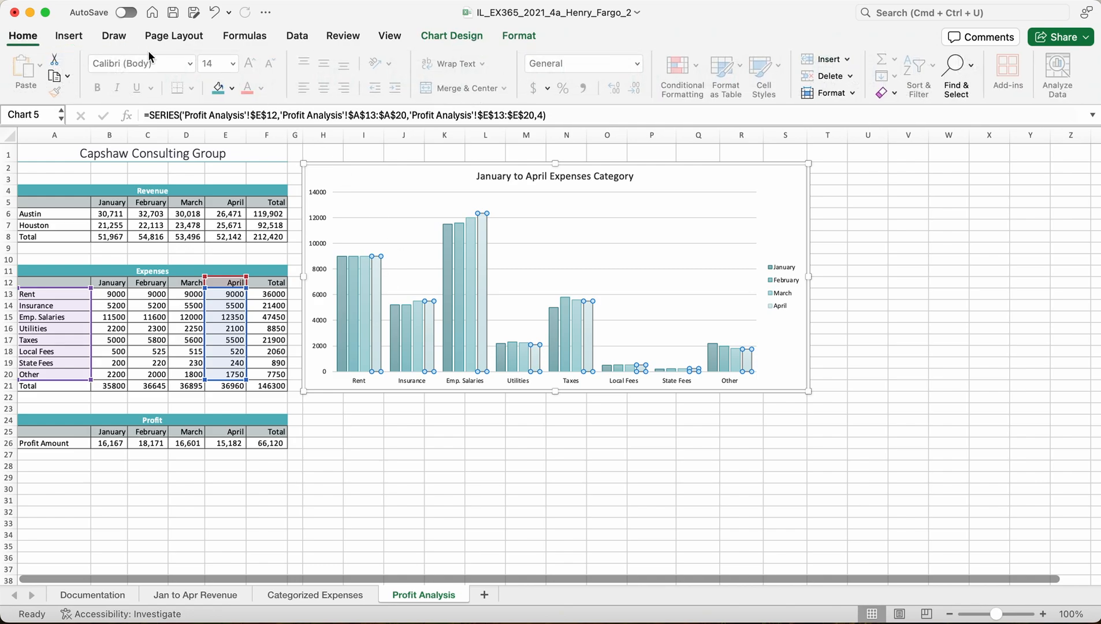
left_click(230, 91)
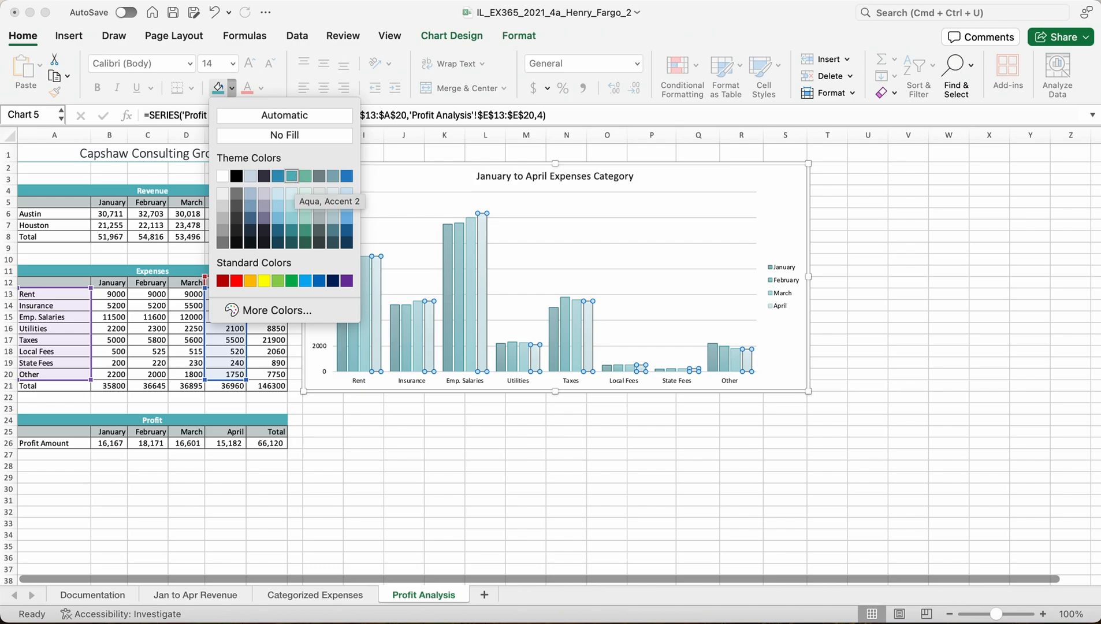
left_click(293, 176)
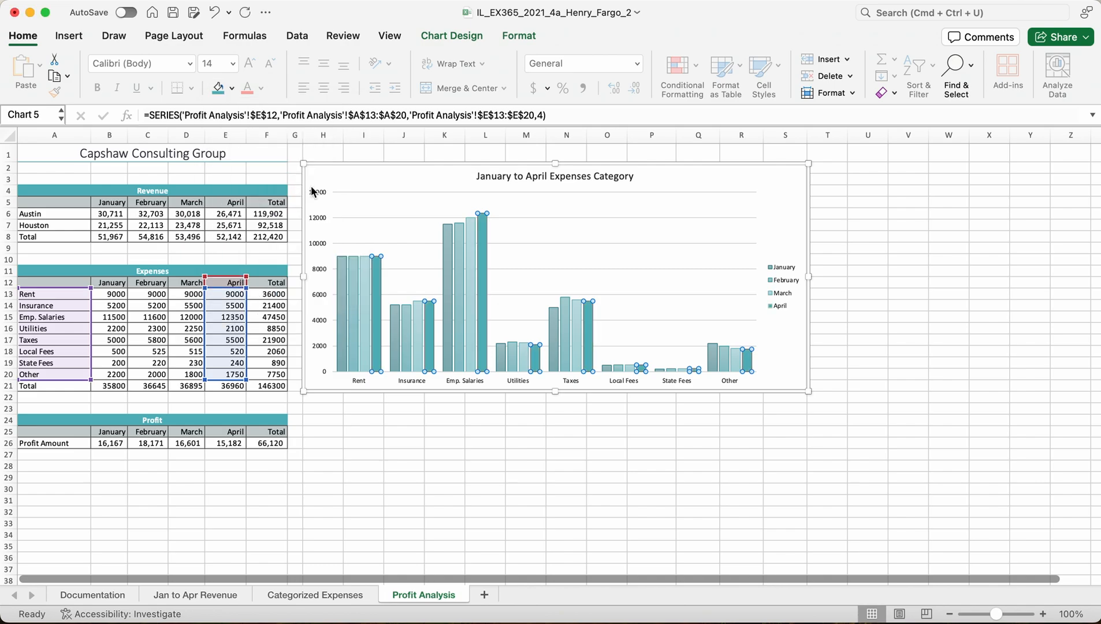
left_click(522, 248)
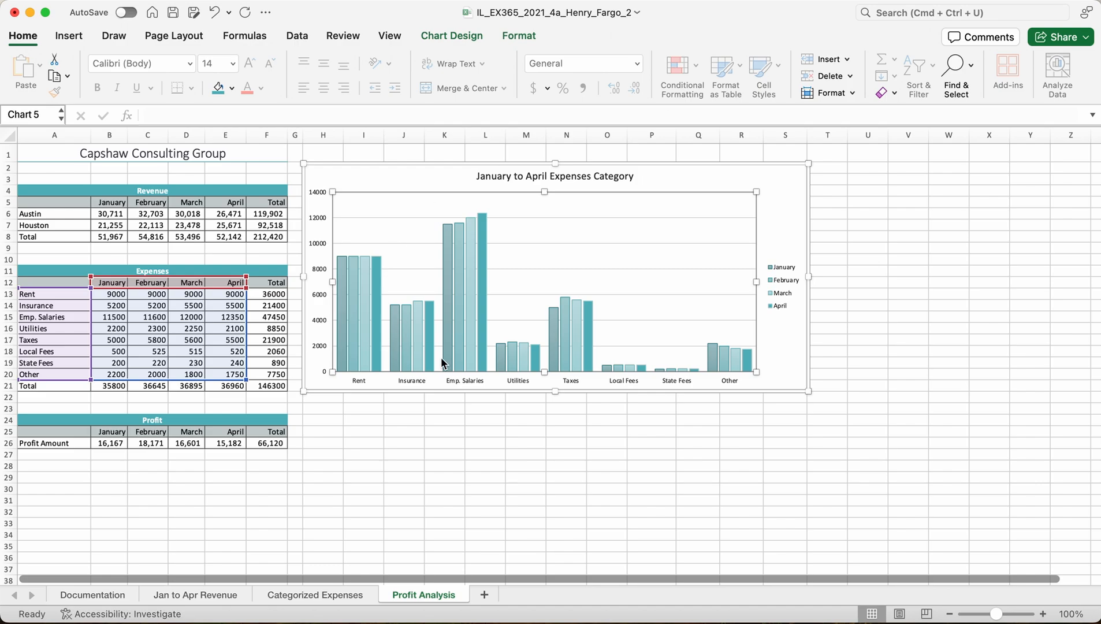
Format the expense amounts in B13:F21 as Currency with no decimal places.
left_click(113, 296)
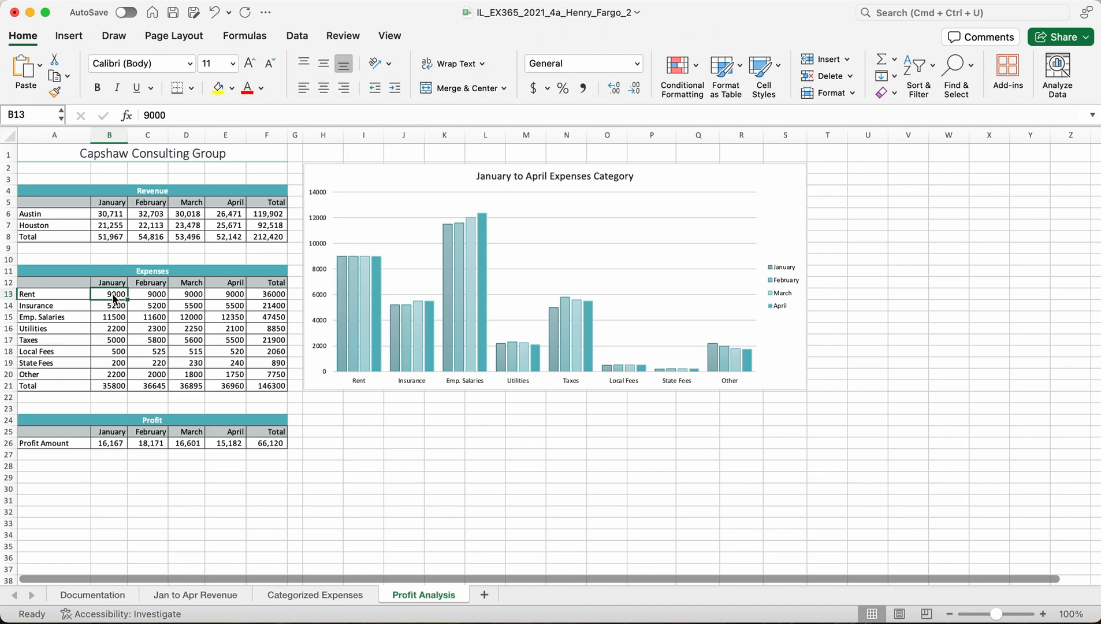
left_click_drag(112, 292, 272, 386)
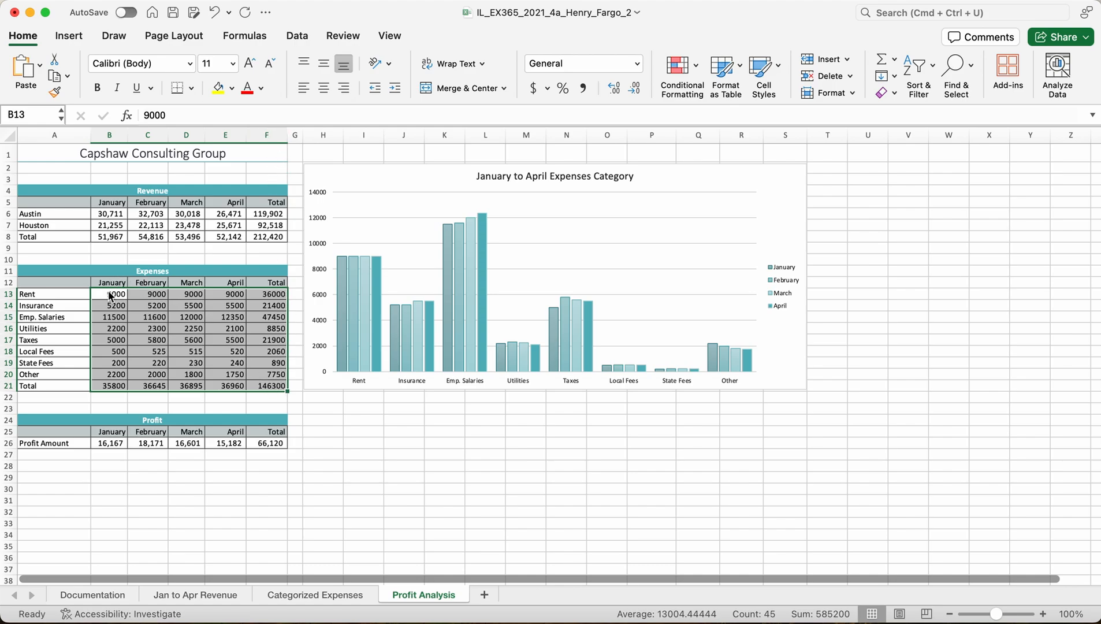
left_click(637, 64)
left_click(565, 151)
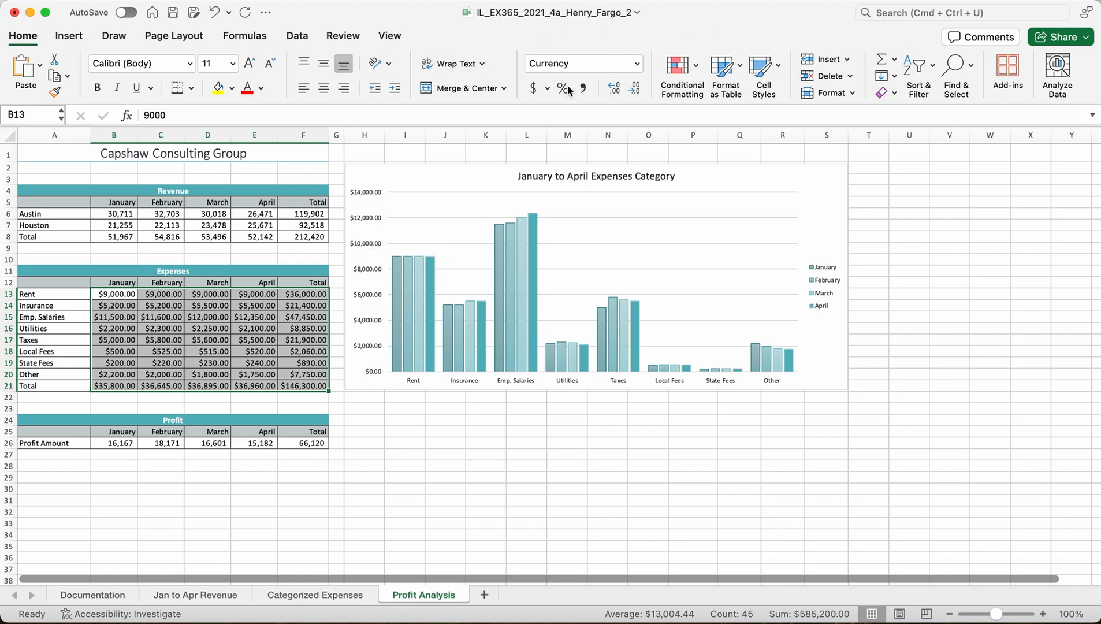
left_click(634, 89)
left_click(635, 91)
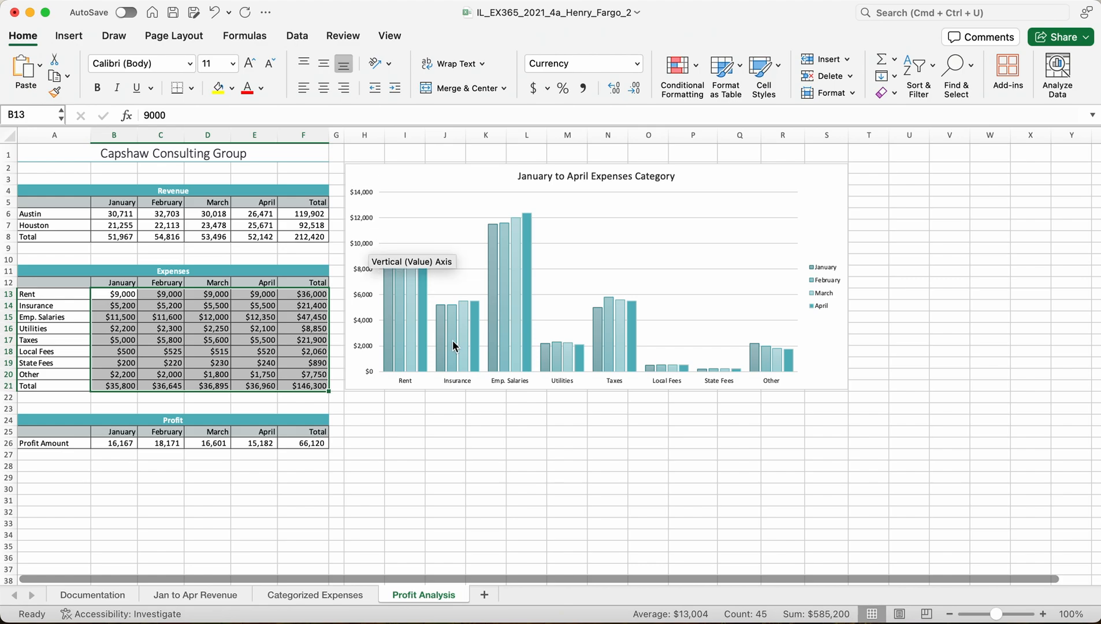
Insert a doughnut chart from the January to April profit data in B25:E26.
left_click(1043, 613)
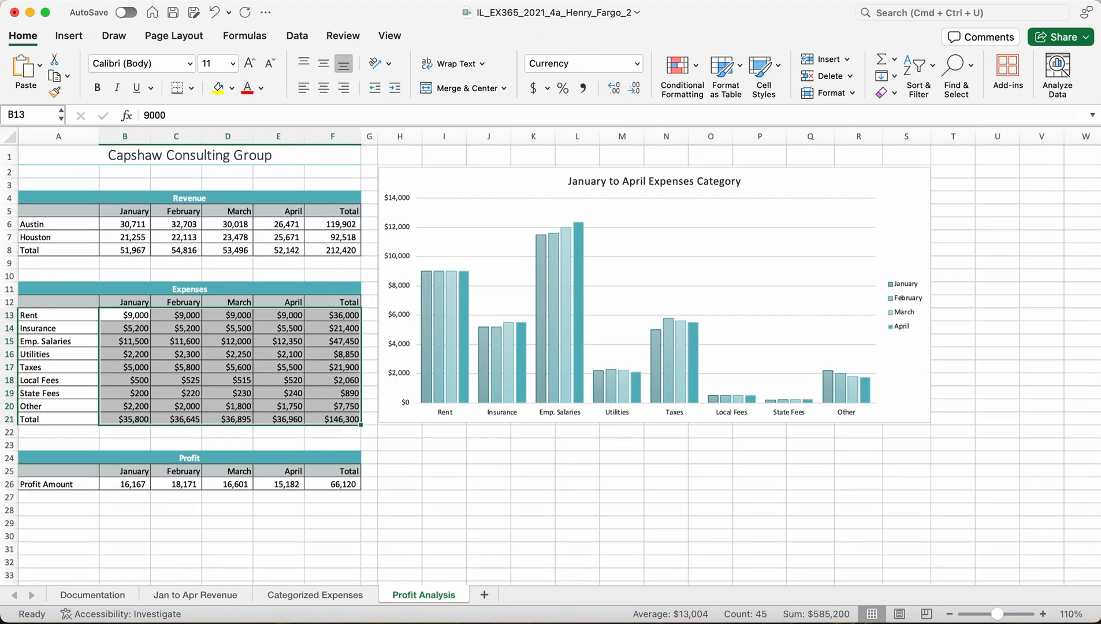
left_click(363, 440)
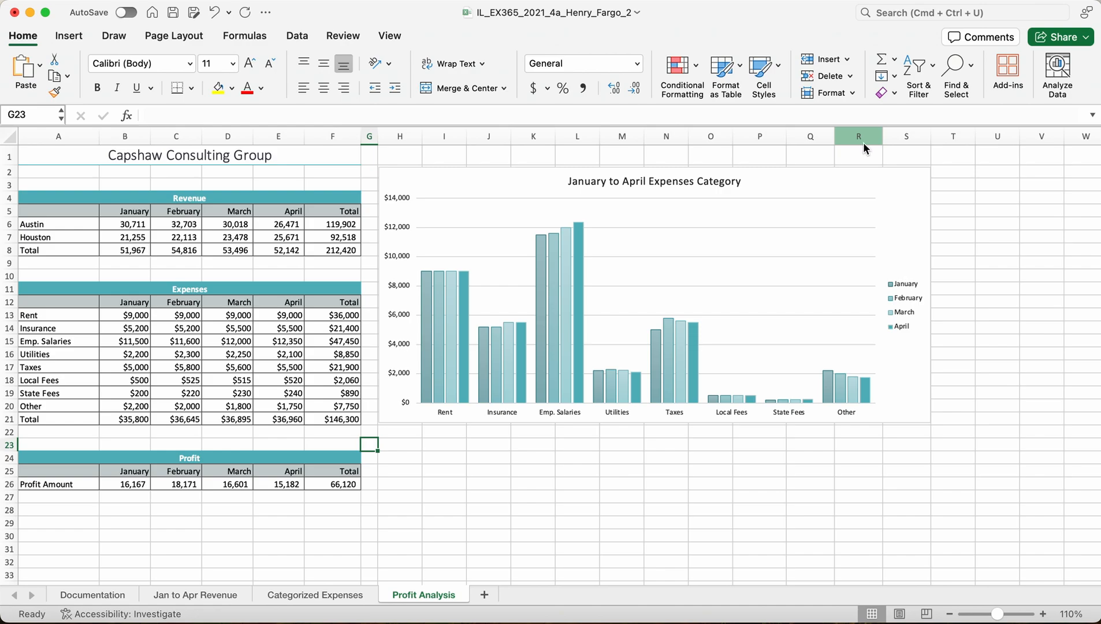
left_click(114, 467)
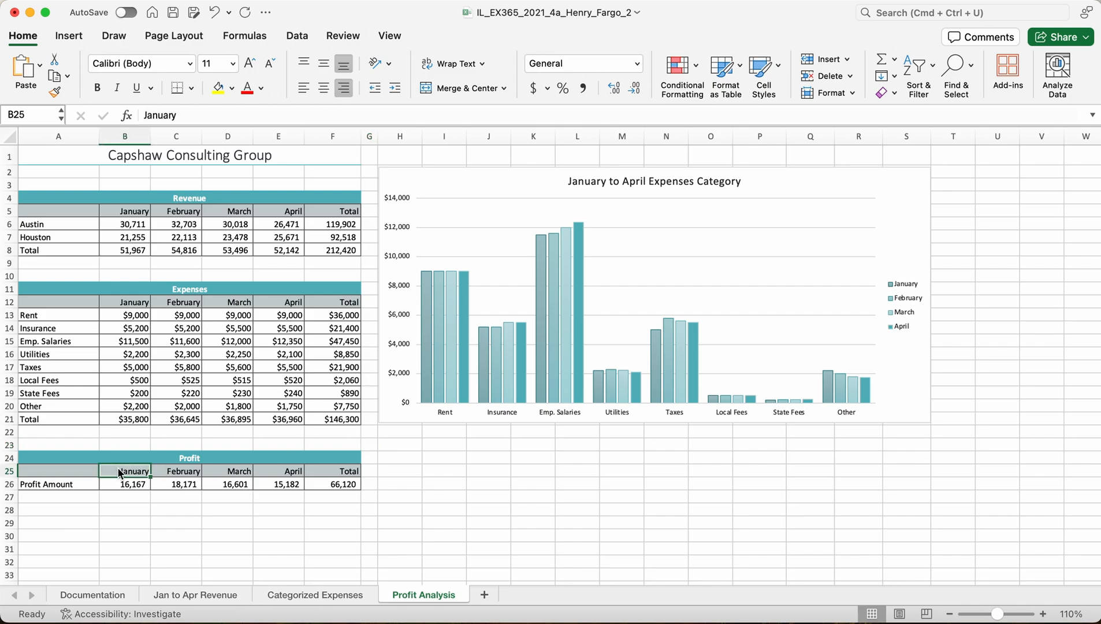
left_click_drag(124, 471, 282, 482)
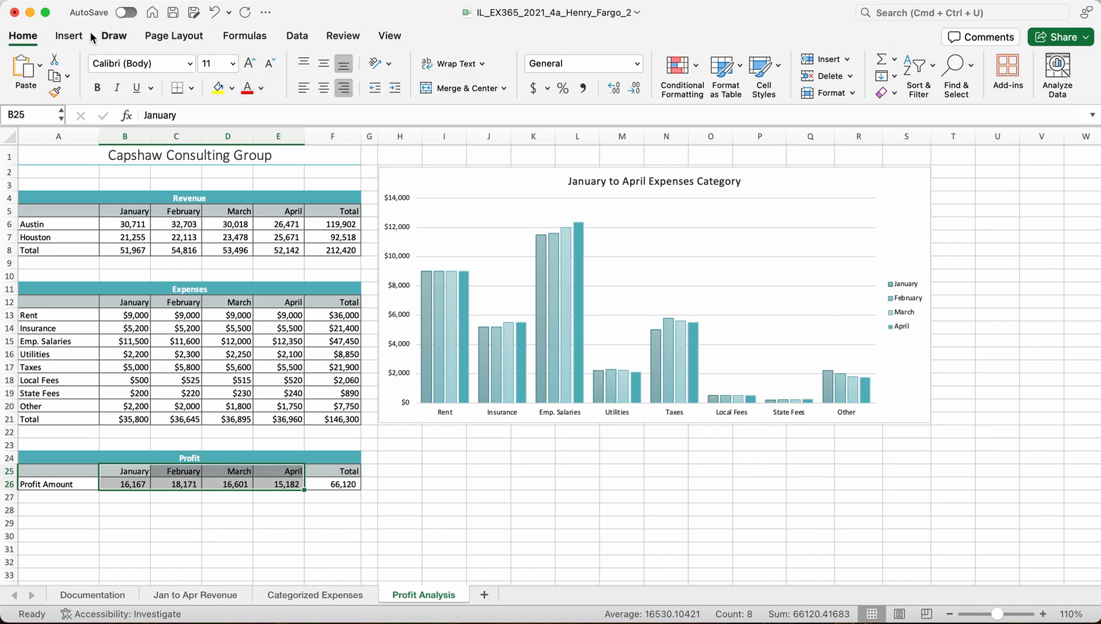
left_click(72, 35)
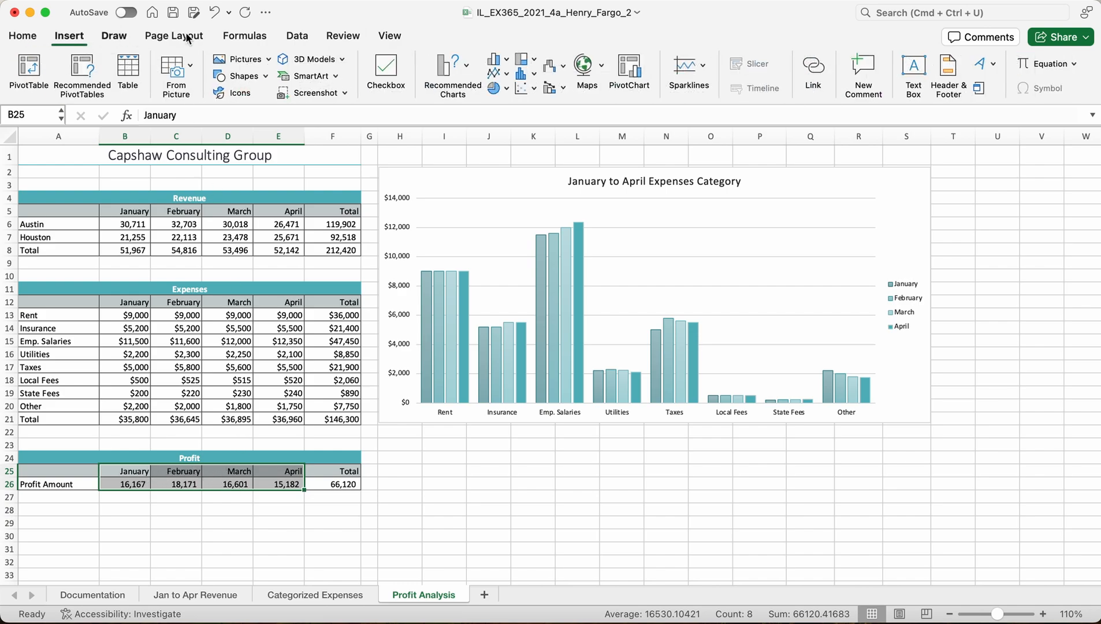
left_click(500, 87)
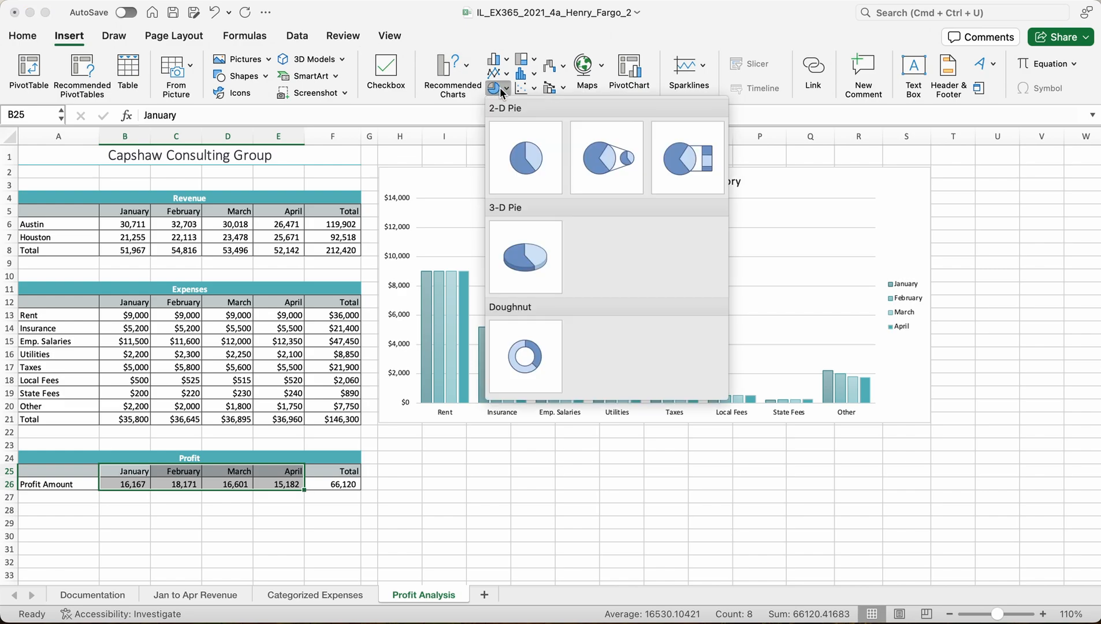
left_click(536, 343)
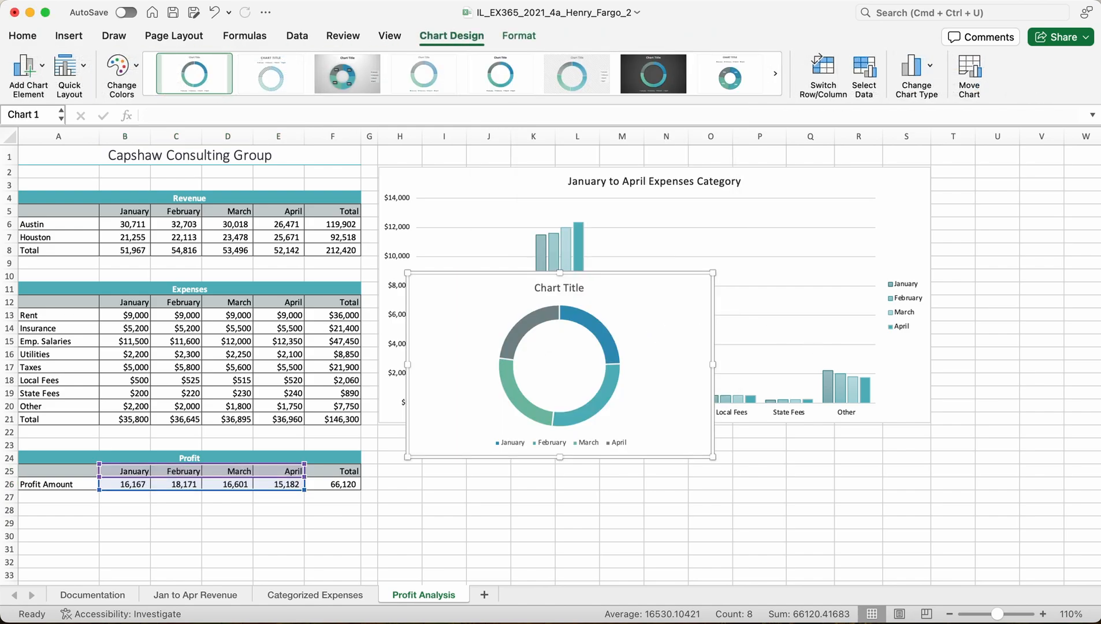
Title the doughnut chart "January to April Profit".
scroll(842, 361, "down", 5)
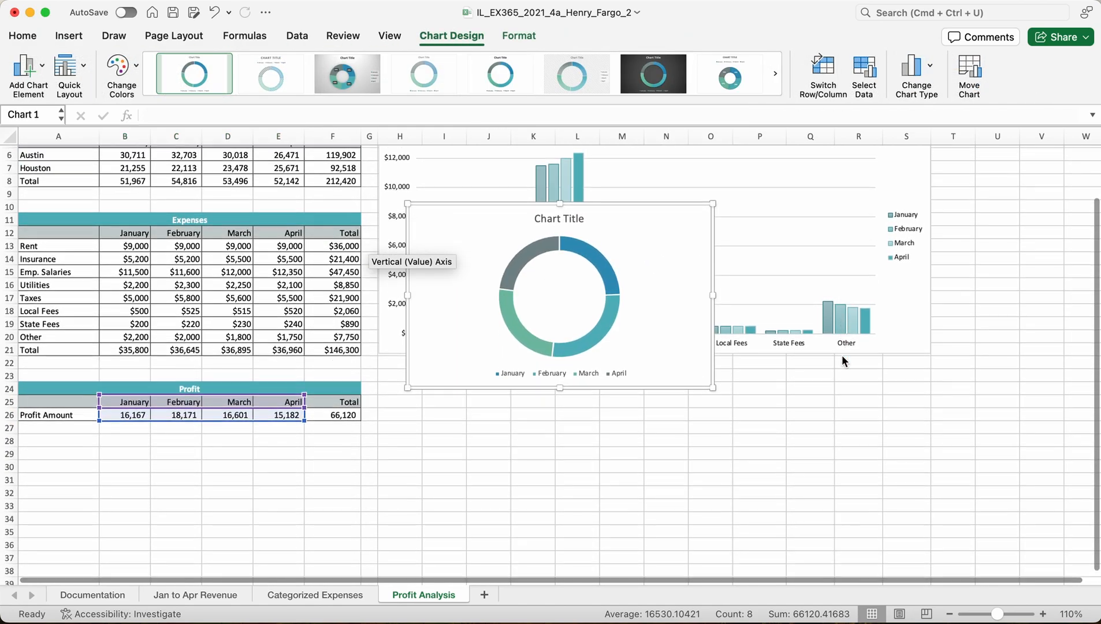
scroll(840, 354, "down", 2)
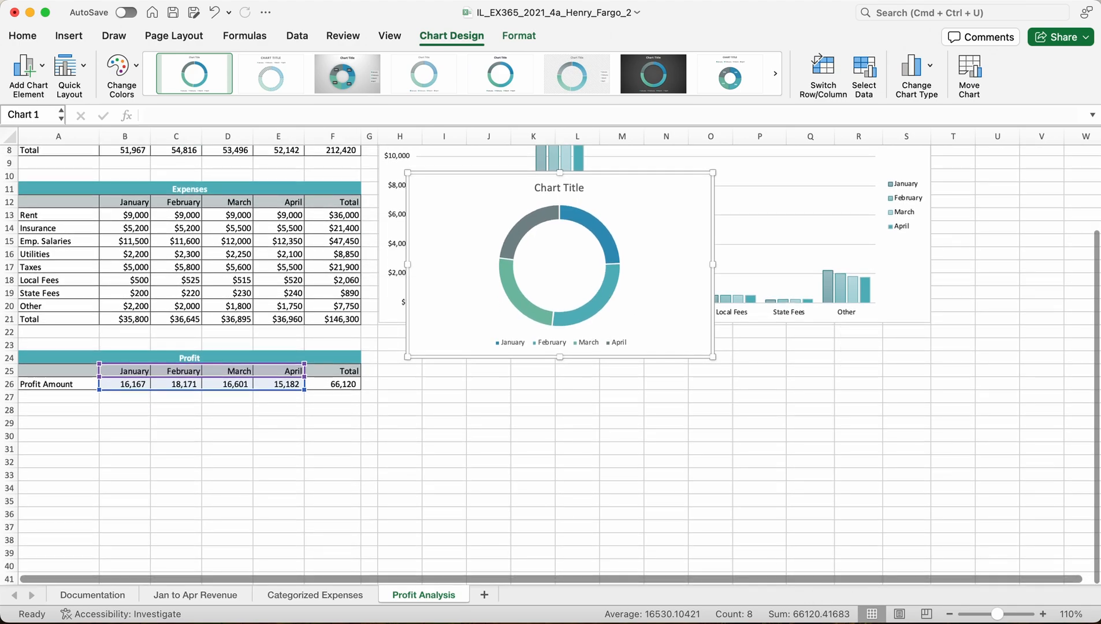
left_click(949, 613)
left_click(949, 613)
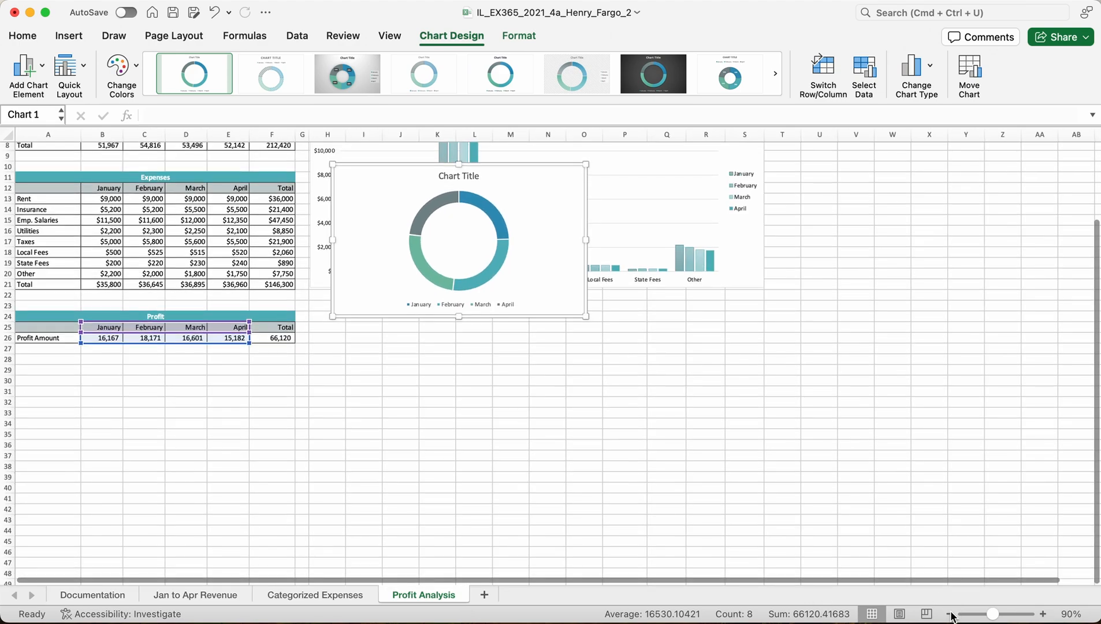
scroll(579, 526, "up", 7)
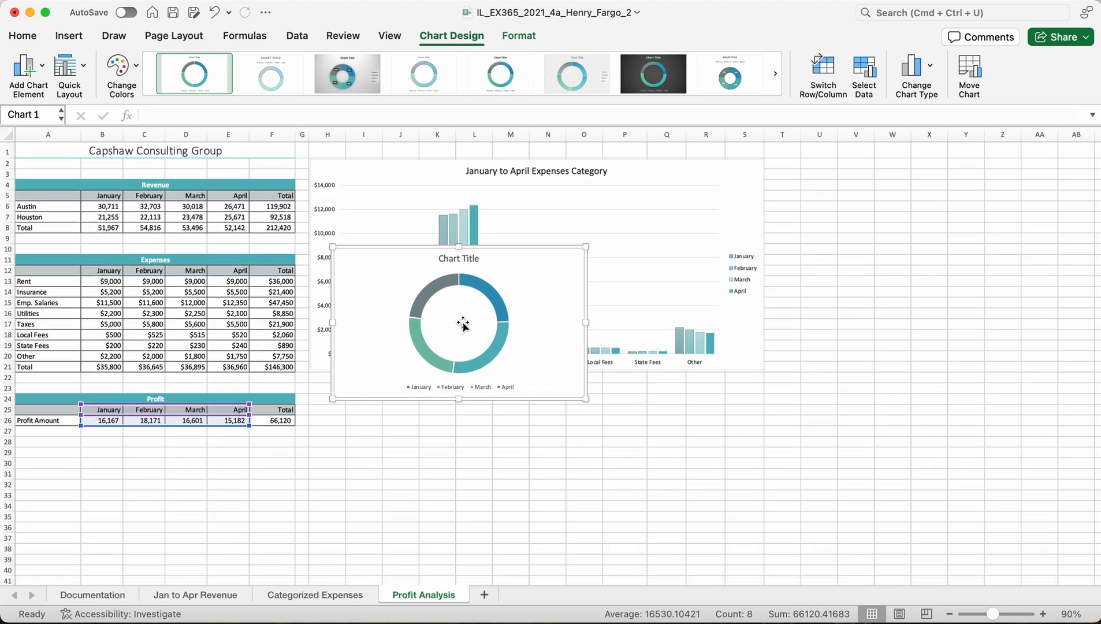
left_click(460, 261)
left_click(285, 115)
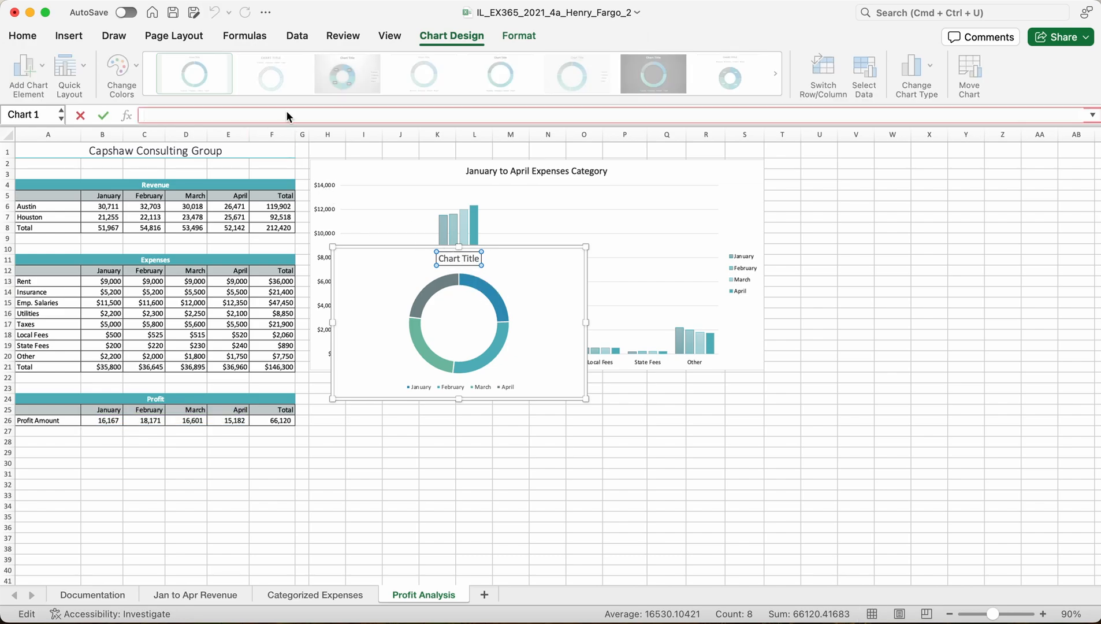
type("January to April Profit")
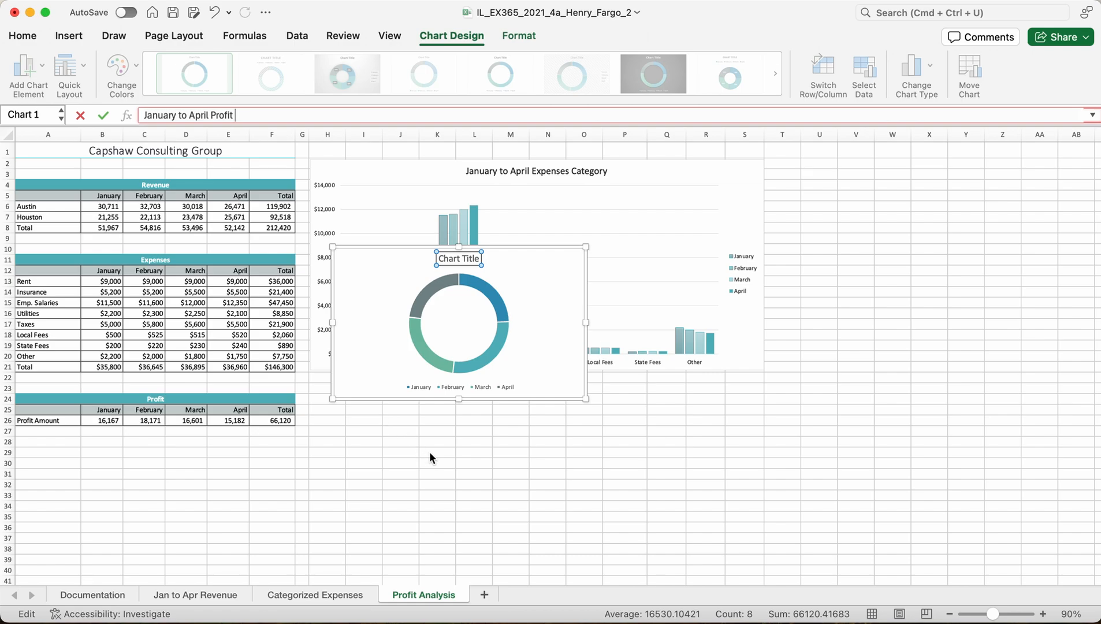
key("Return")
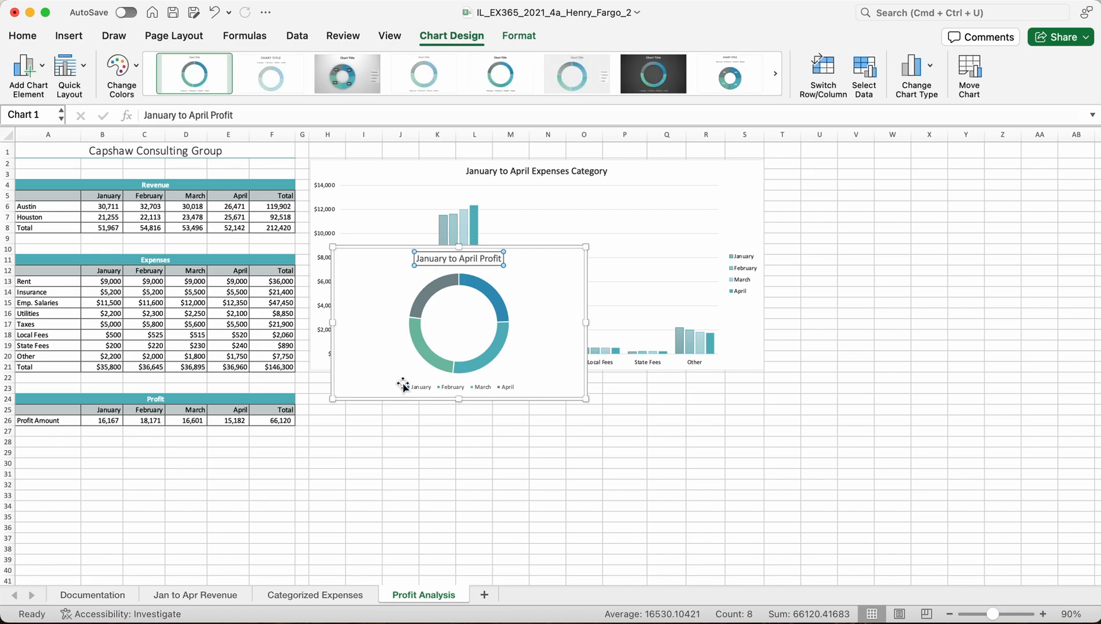
Move the doughnut chart below the column chart and extend its upper-left corner to cell H22.
mouse_move(443, 322)
left_mouse_down()
mouse_move(446, 309)
mouse_move(450, 410)
mouse_move(447, 312)
left_mouse_up()
left_click(396, 258)
left_click_drag(395, 258, 432, 392)
scroll(675, 405, "down", 2)
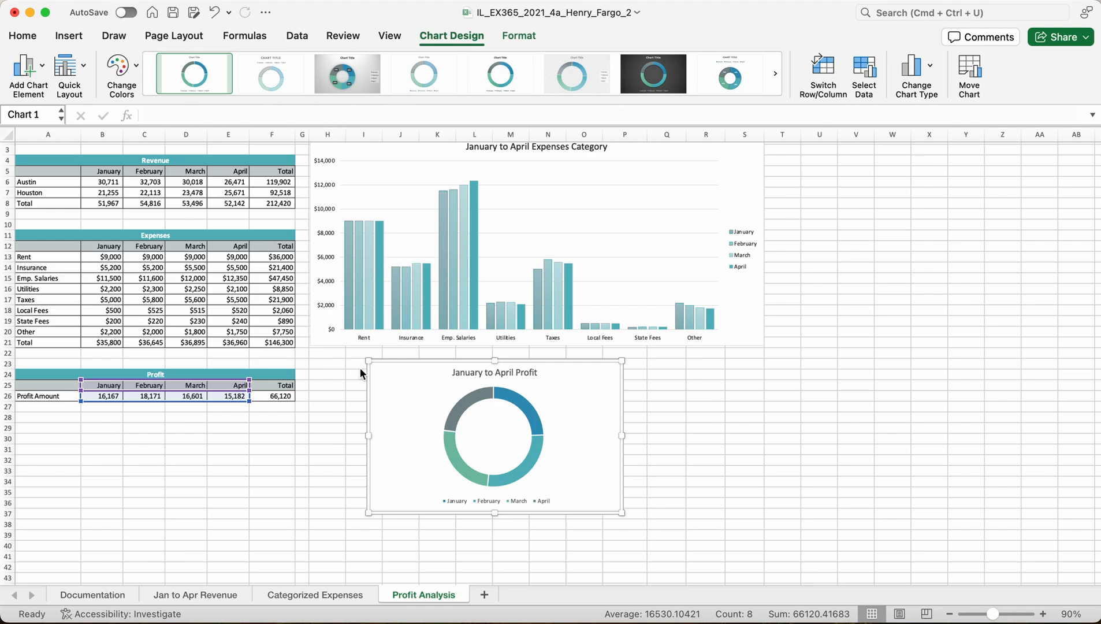
left_click_drag(368, 361, 309, 347)
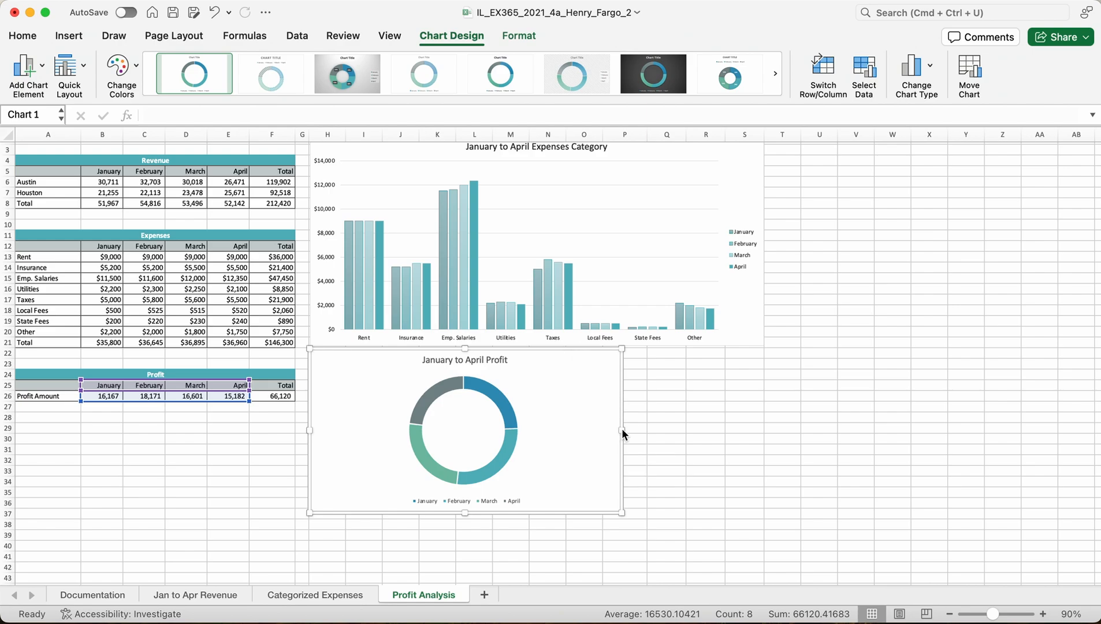
Narrow the doughnut chart so its right edge aligns with the end of column N.
left_click_drag(619, 428, 576, 429)
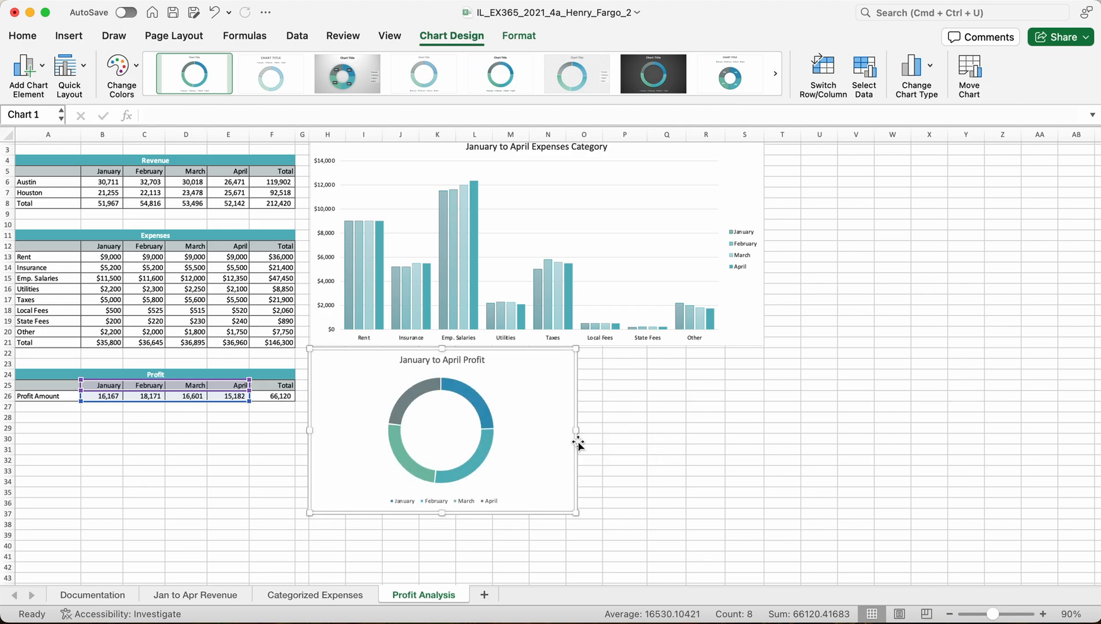
left_click(541, 137)
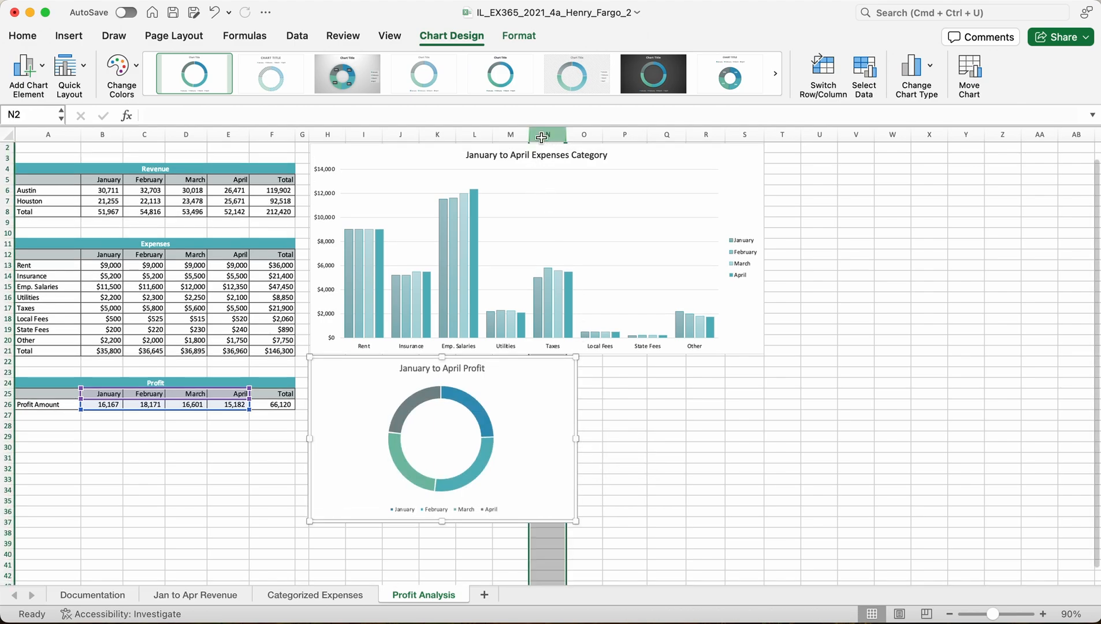
left_click(568, 446)
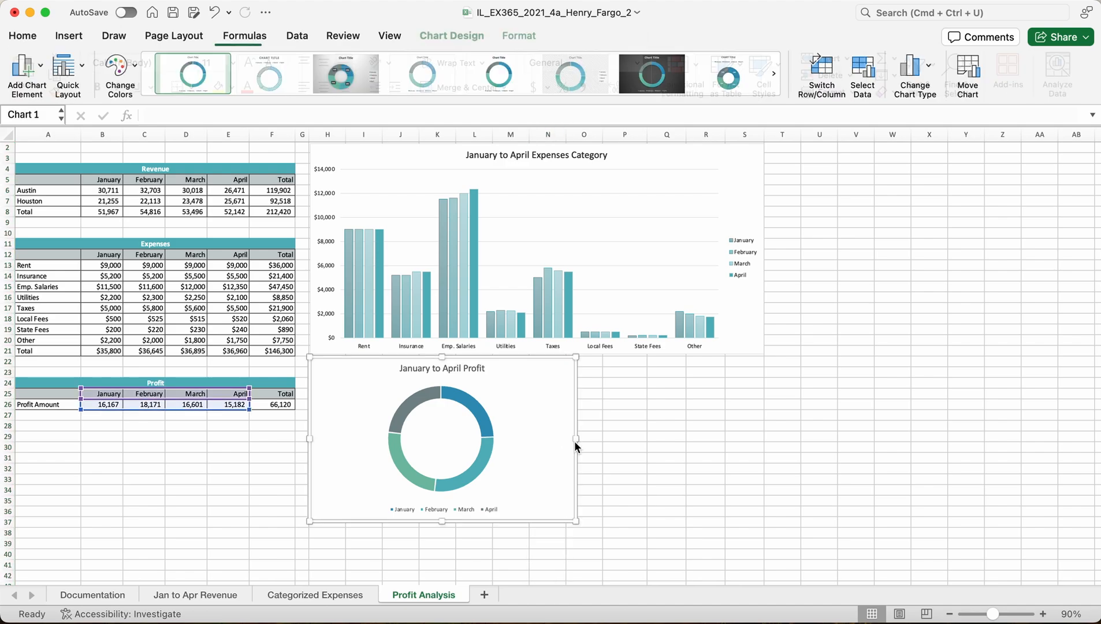
left_click_drag(575, 440, 567, 439)
left_click(620, 439)
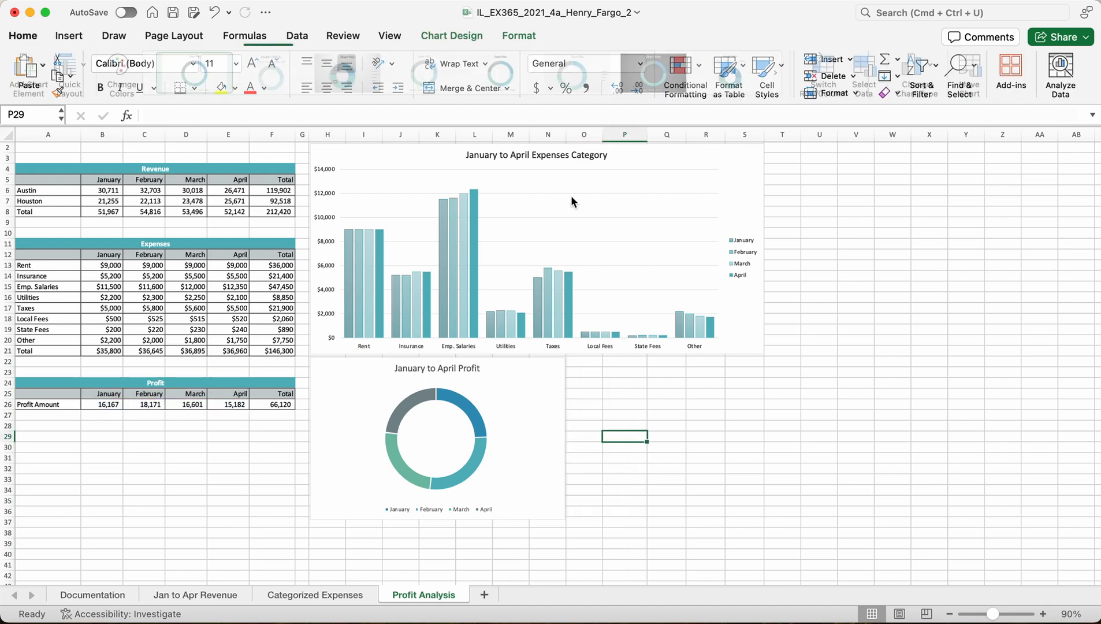
left_click(543, 135)
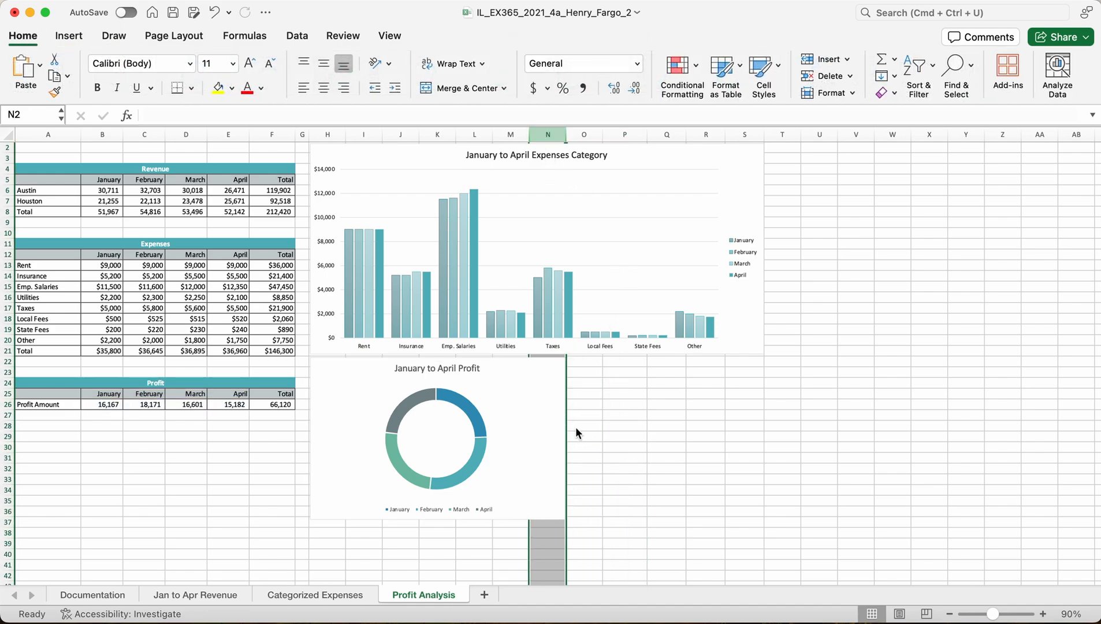
left_click(666, 442)
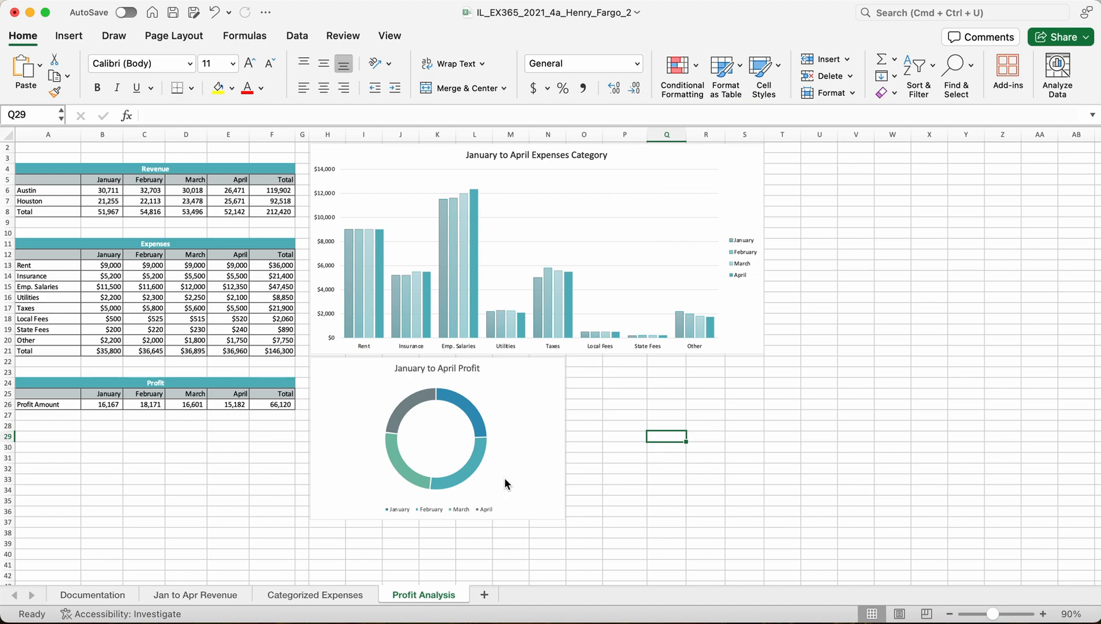
Shorten the doughnut chart so its bottom edge ends in row 35.
left_click(11, 500)
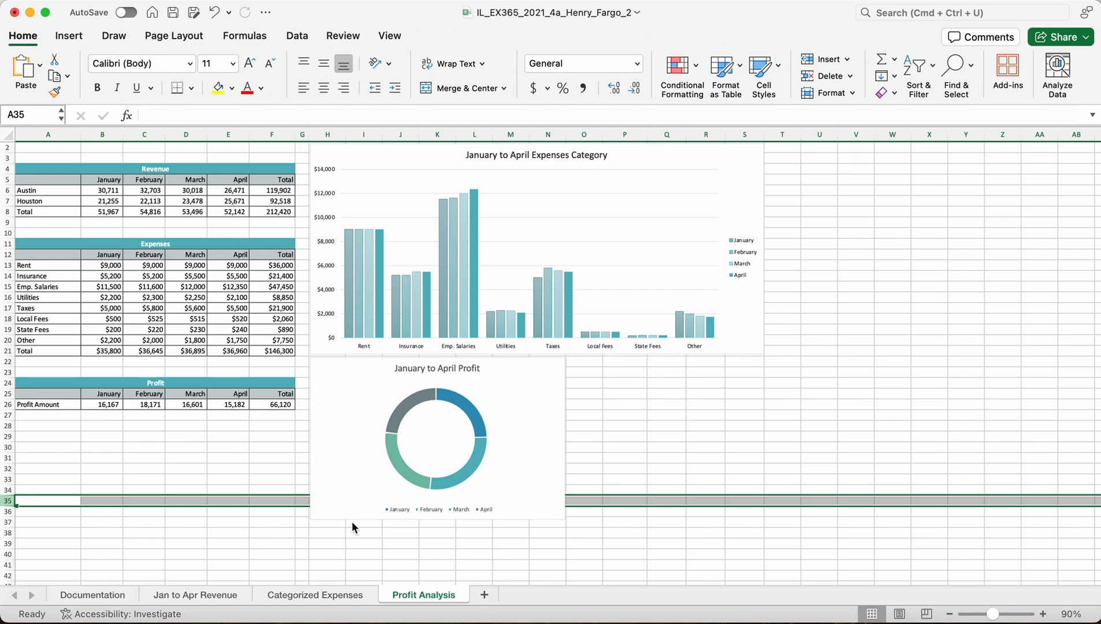
left_click(388, 509)
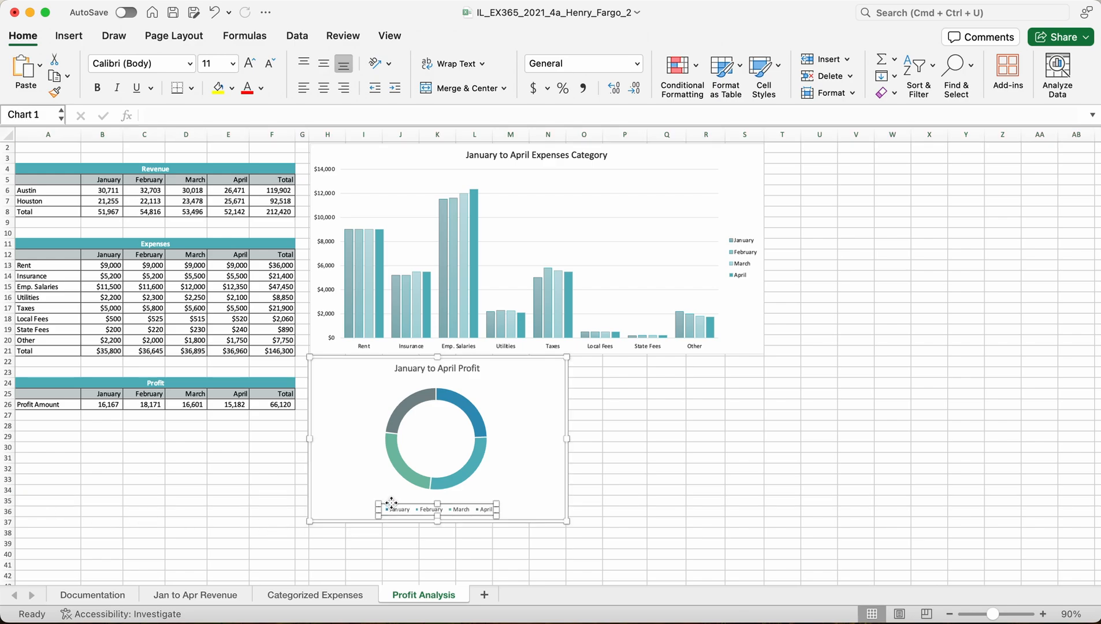
left_click(438, 522)
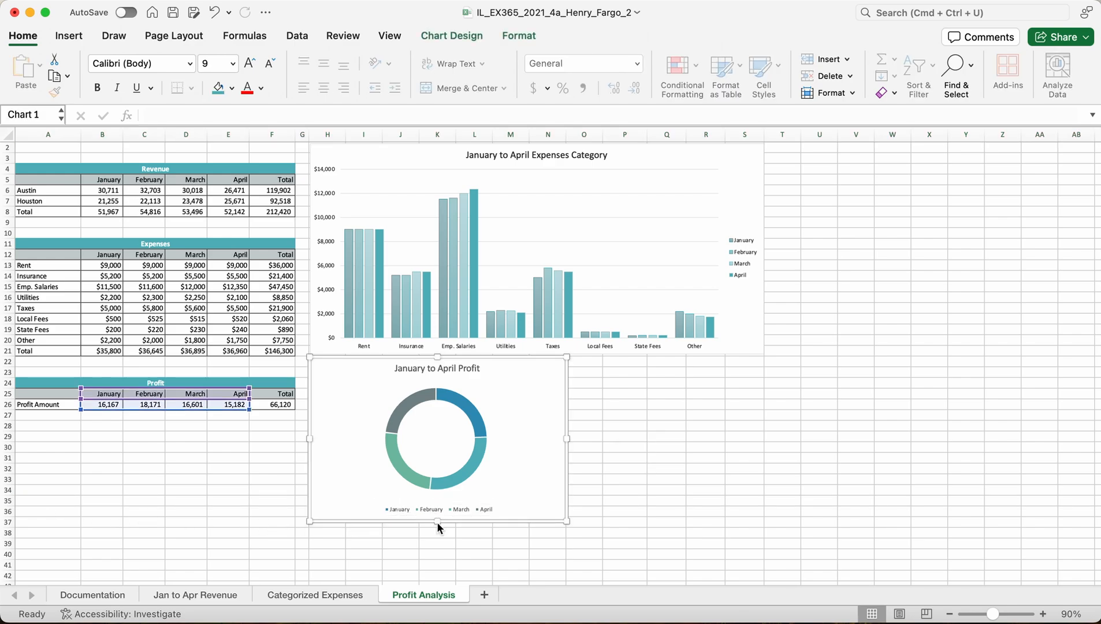
left_click_drag(437, 517, 438, 502)
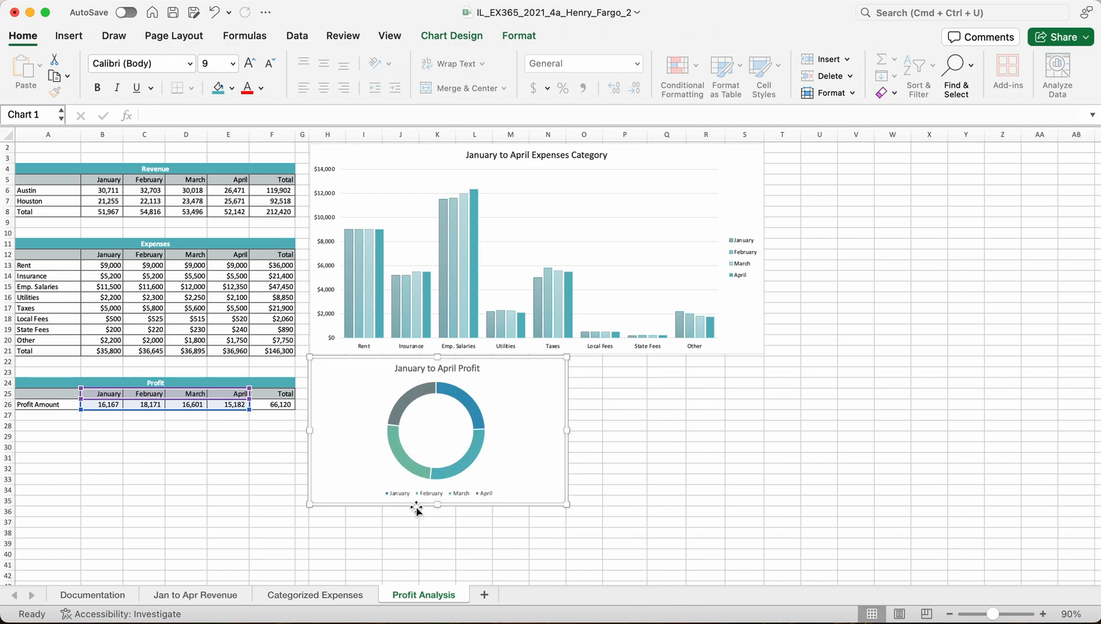
left_click(7, 500)
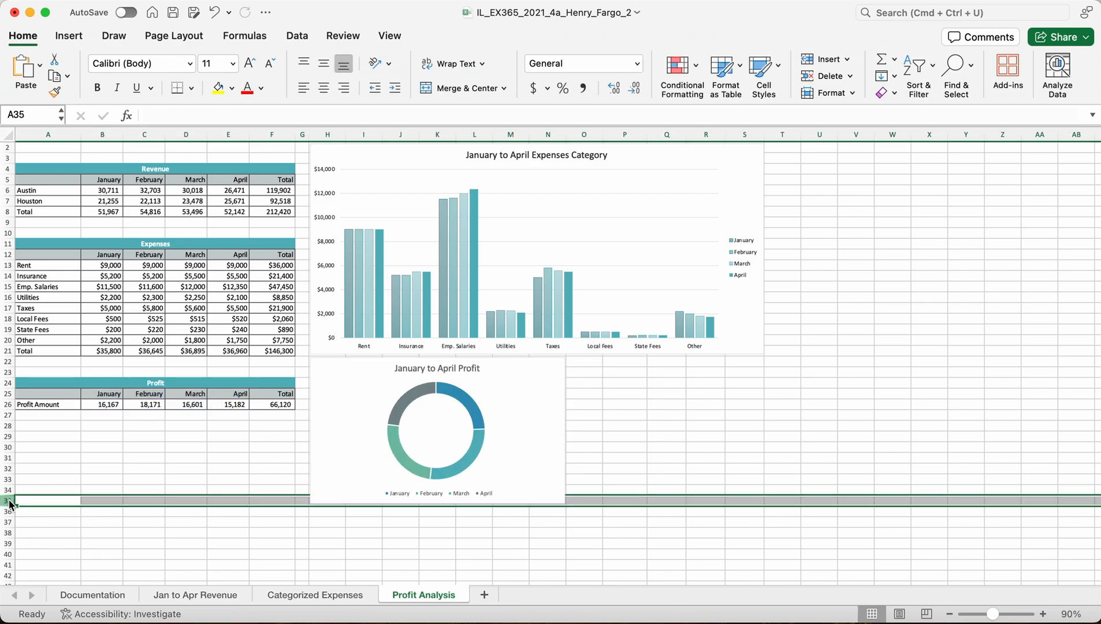
left_click(685, 444)
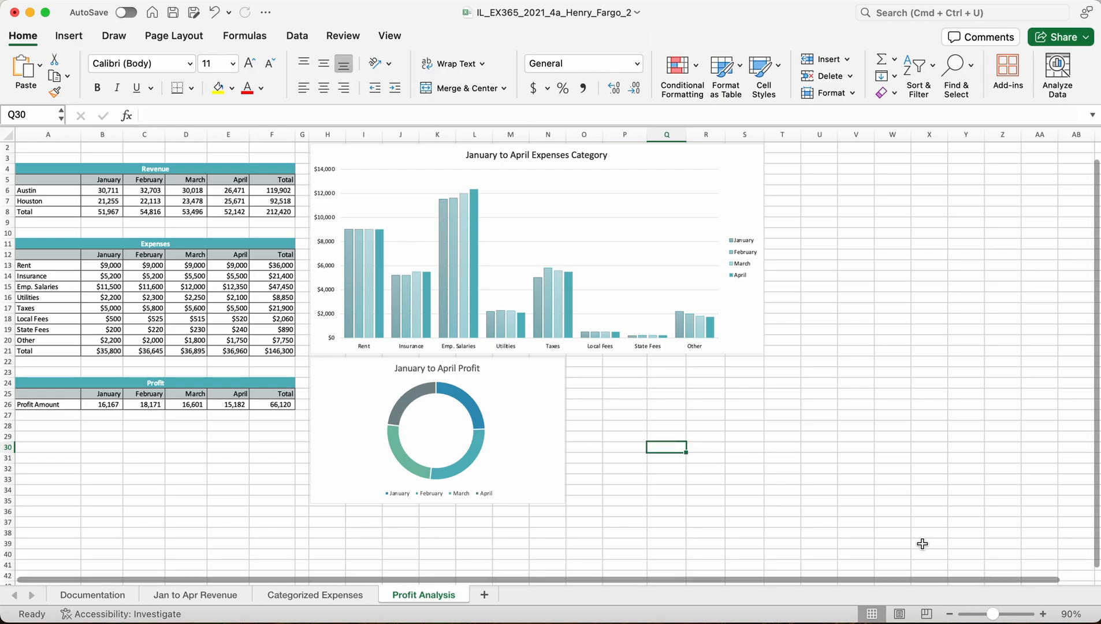
Review the placement and appearance of the expenses column chart and the profit doughnut chart beside the data tables.
left_click(1043, 614)
left_click(1044, 614)
left_click(1044, 615)
left_click(1044, 614)
scroll(613, 475, "down", 3)
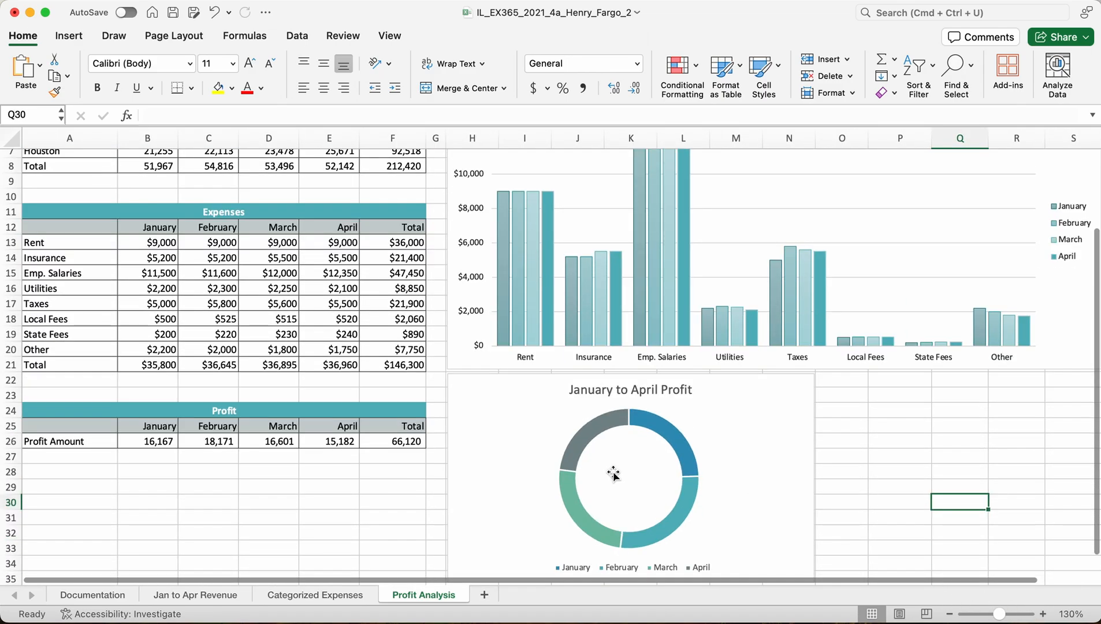
scroll(613, 475, "down", 5)
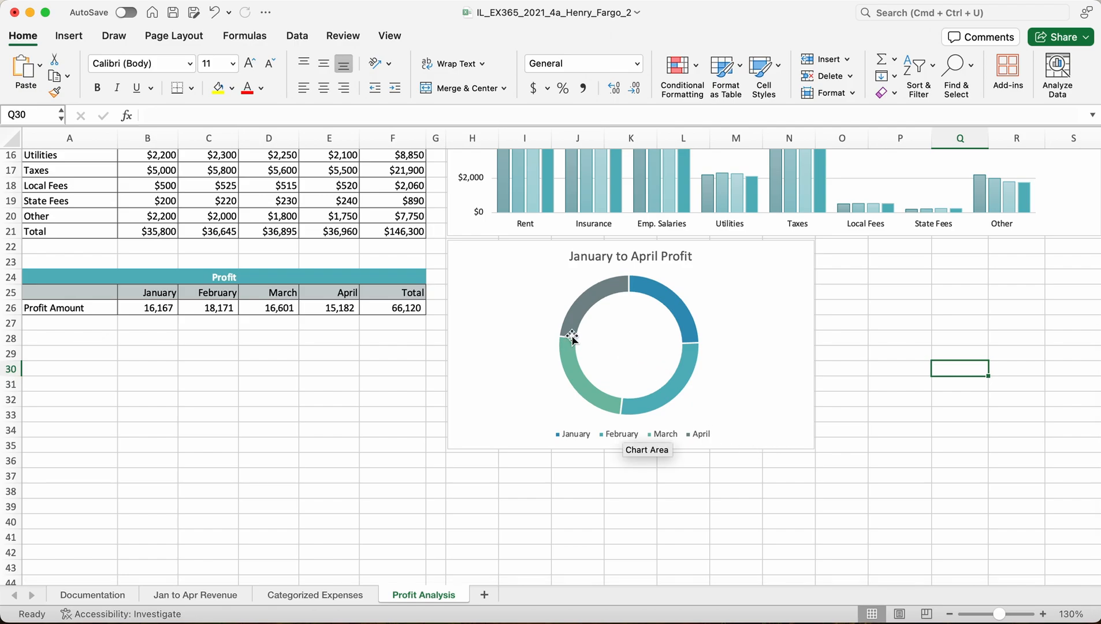
left_click(950, 615)
left_click(950, 615)
left_click(950, 615)
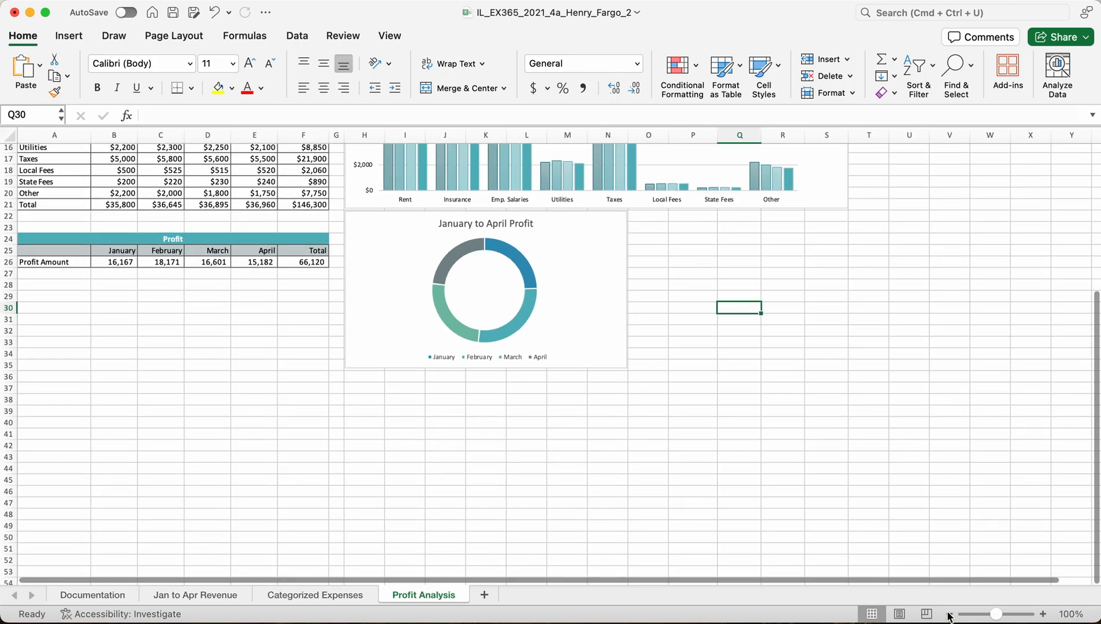
scroll(607, 397, "up", 5)
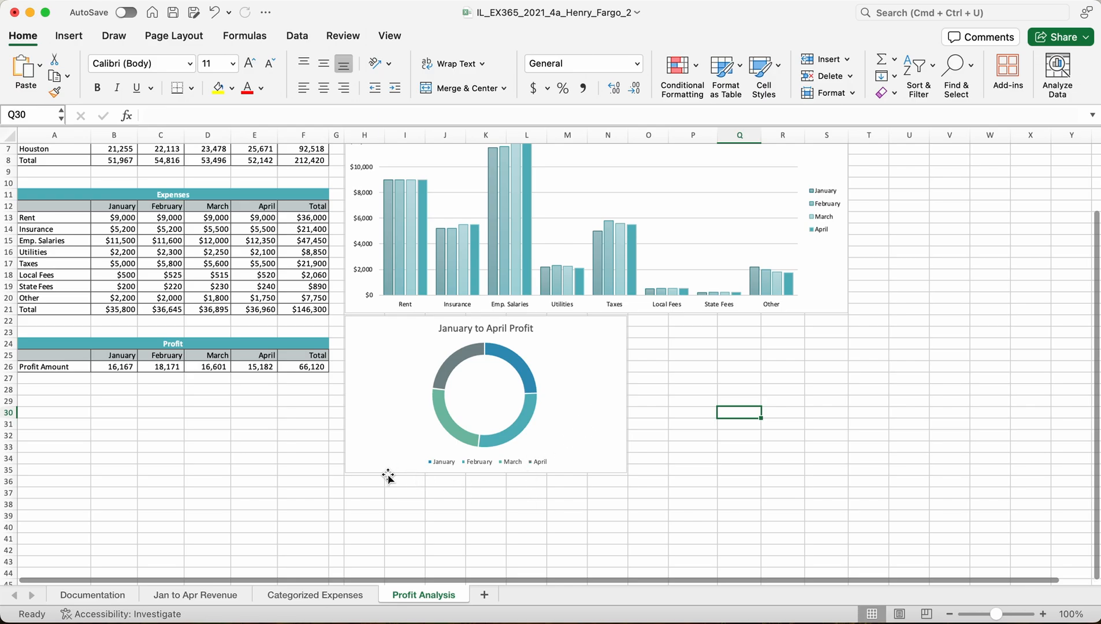
scroll(791, 564, "up", 1)
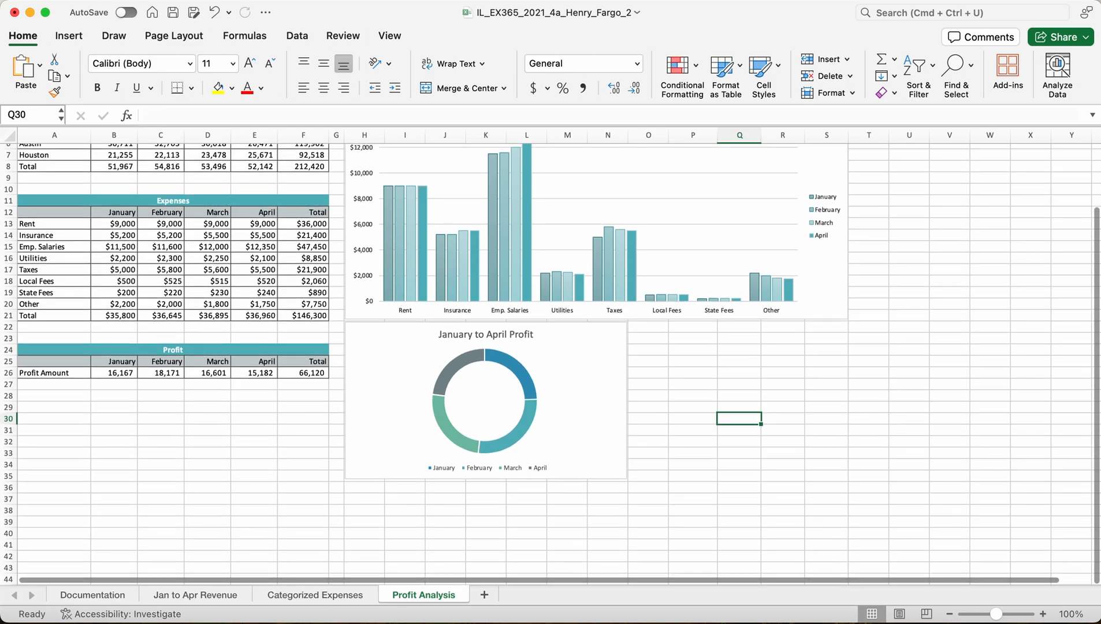
left_click_drag(993, 617, 991, 619)
scroll(639, 403, "up", 3)
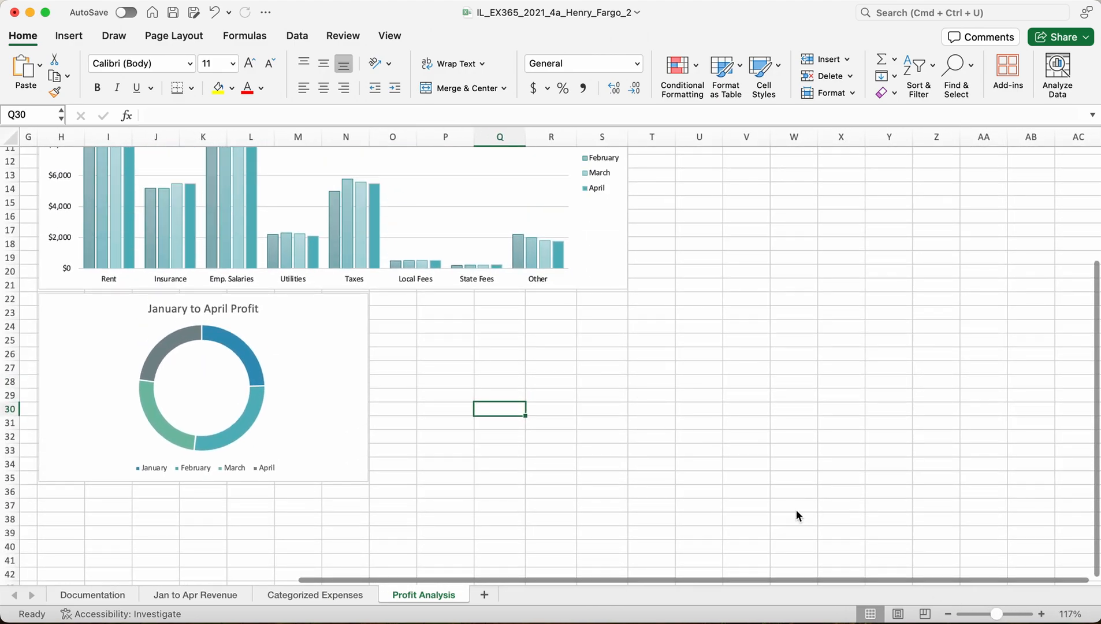
left_click_drag(696, 580, 362, 545)
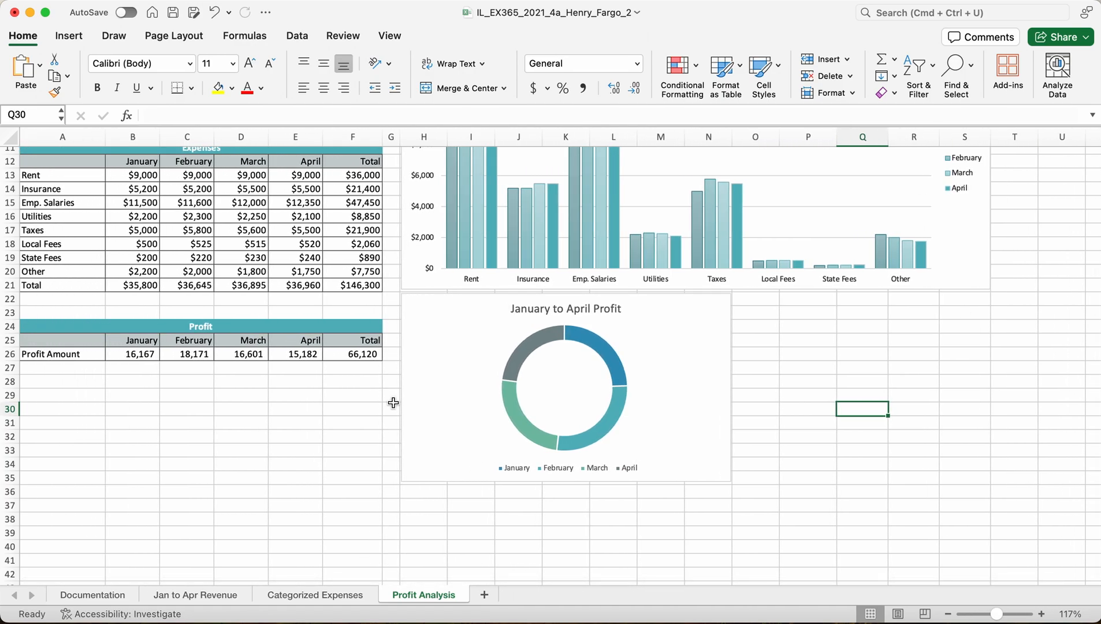
scroll(596, 414, "up", 3)
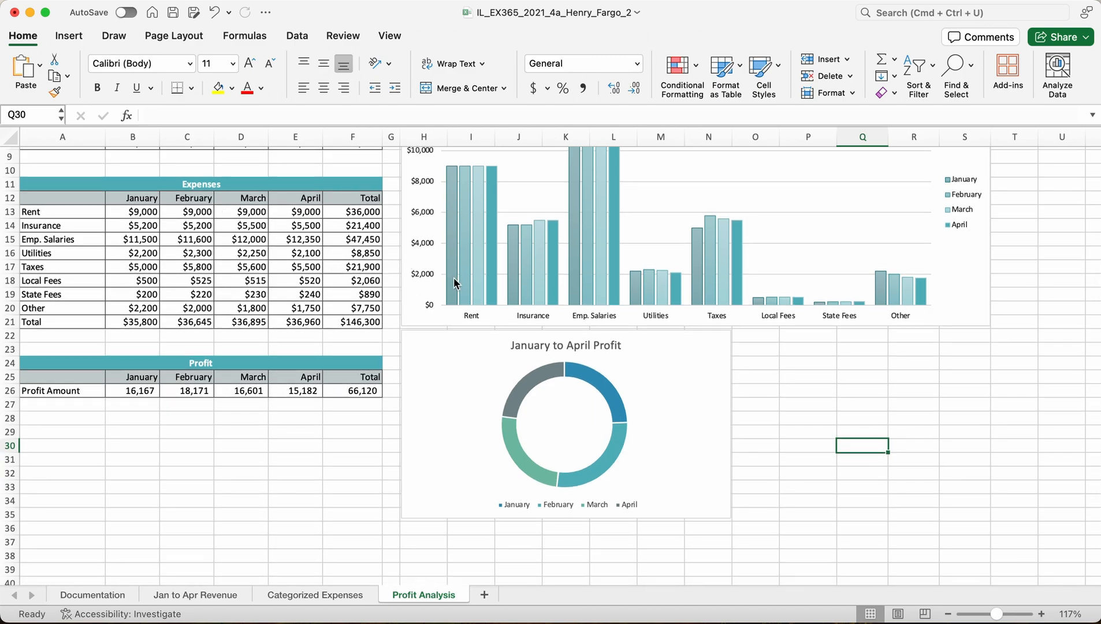
scroll(454, 282, "up", 8)
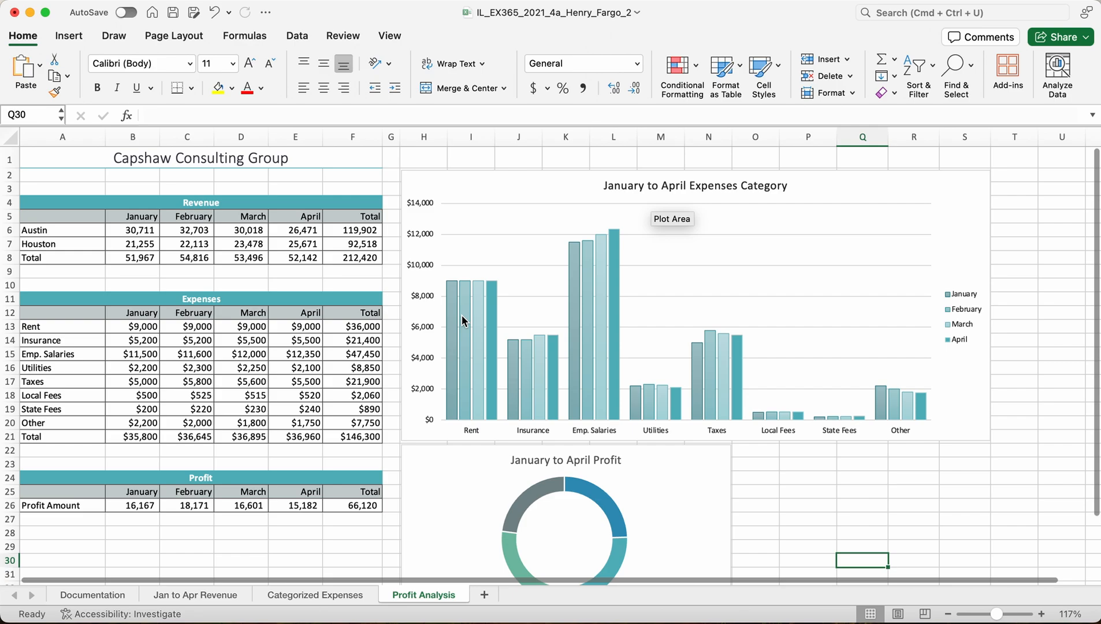